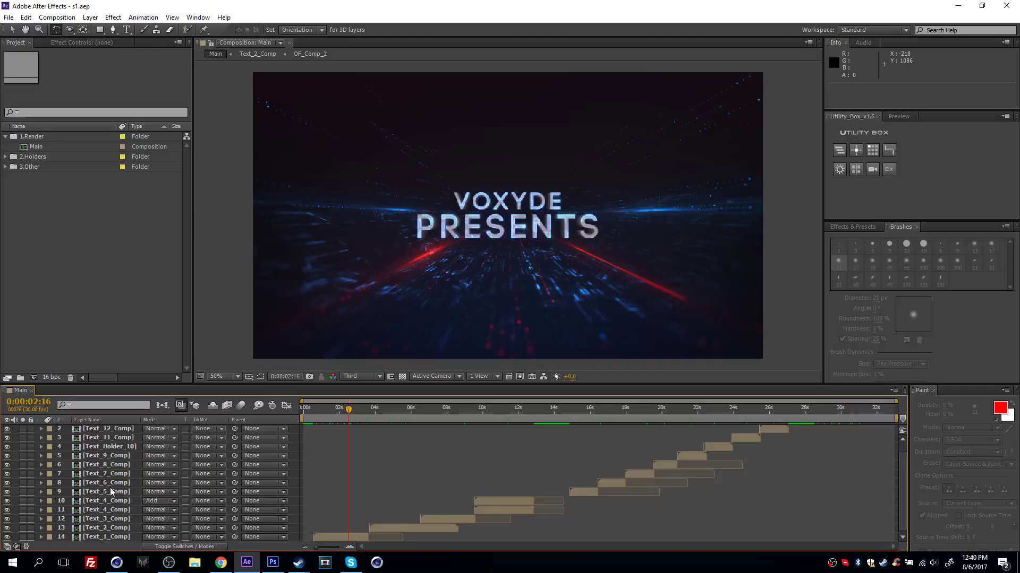
- Look over the text comp layers of the Main timeline one by one, from Text_1_Comp up to Text_Holder_10
{"action": "left_click", "coordinate": [92, 536]}
{"action": "left_click", "coordinate": [97, 528]}
{"action": "left_click", "coordinate": [100, 519]}
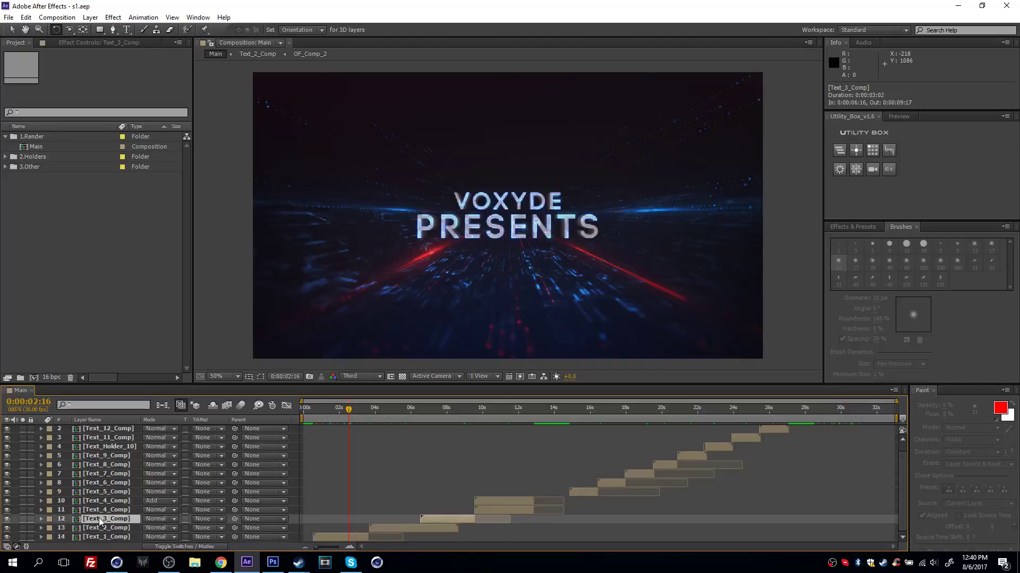
{"action": "left_click", "coordinate": [103, 501]}
{"action": "left_click", "coordinate": [104, 492]}
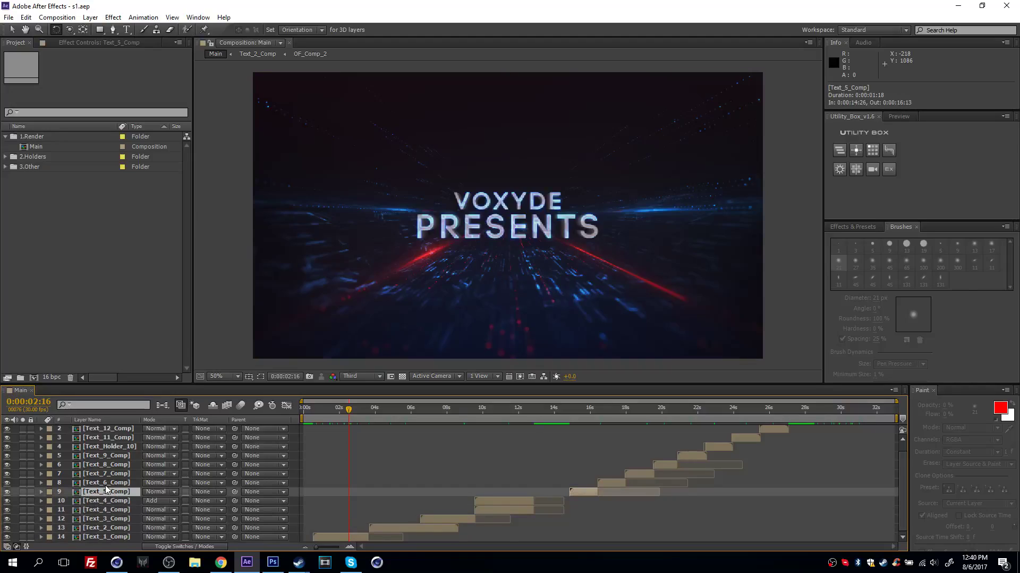
{"action": "left_click", "coordinate": [106, 482]}
{"action": "left_click", "coordinate": [106, 474]}
{"action": "left_click", "coordinate": [104, 466]}
{"action": "left_click", "coordinate": [109, 448]}
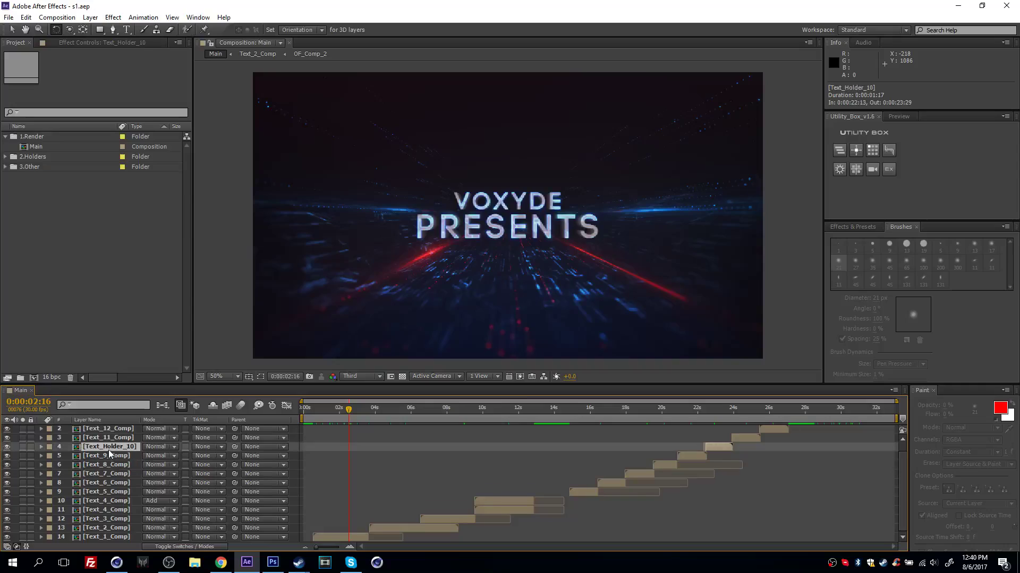
{"action": "left_click", "coordinate": [355, 454]}
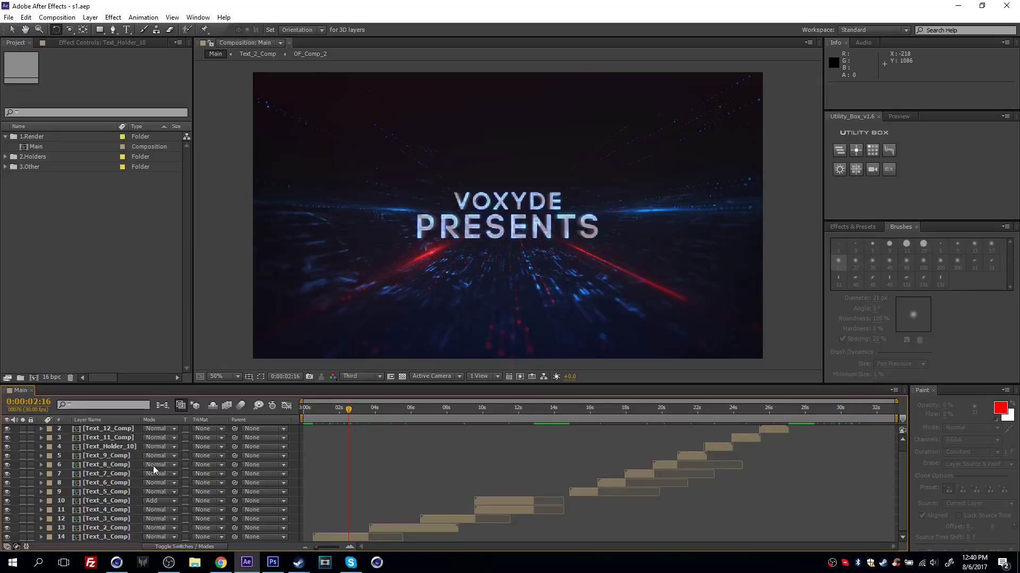
- Open Text_1_Comp from the Main timeline and set its preview resolution to Full
{"action": "left_click", "coordinate": [98, 539]}
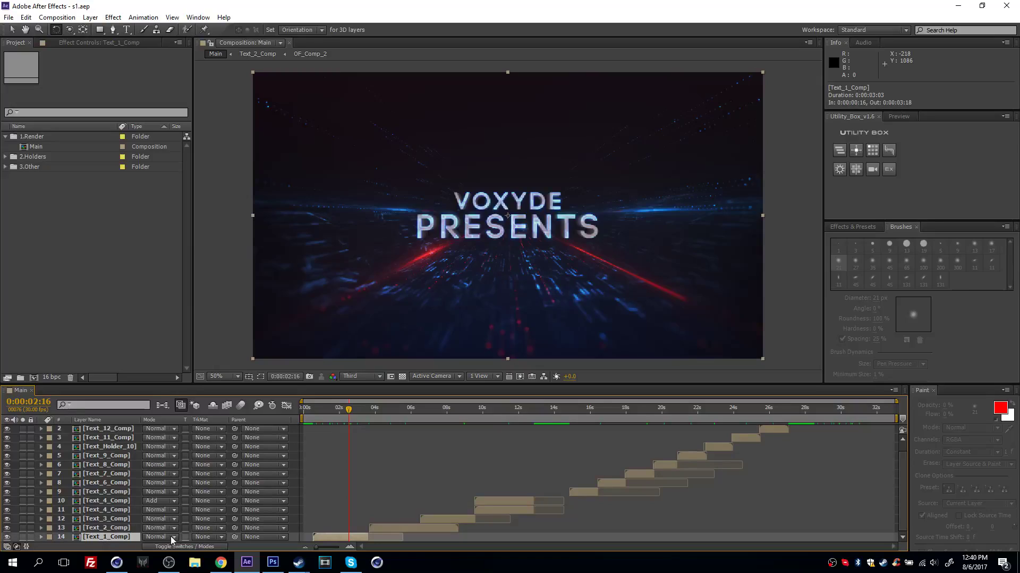
{"action": "double_click", "coordinate": [110, 538]}
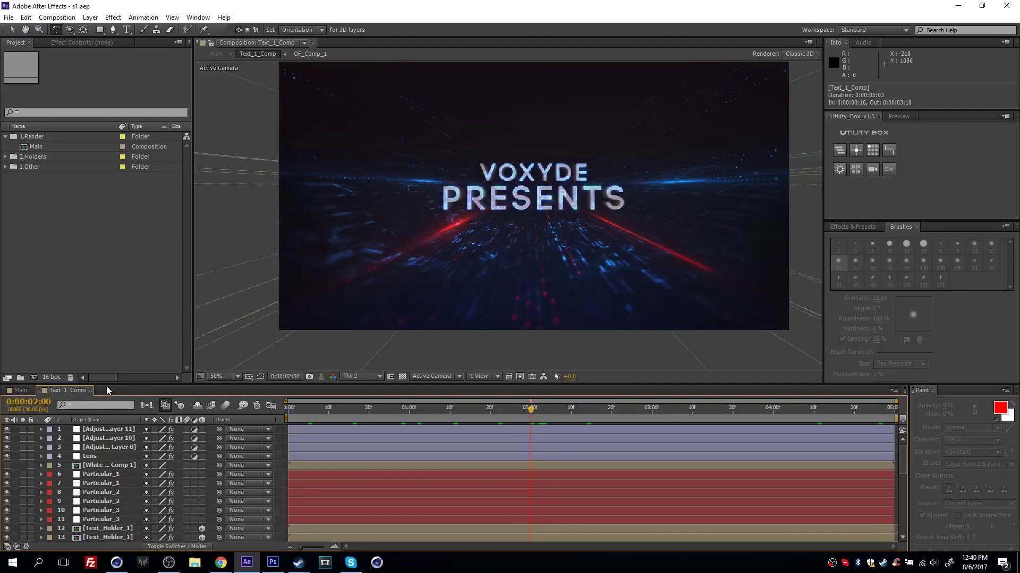
{"action": "left_click_drag", "start_coordinate": [105, 384], "coordinate": [109, 363]}
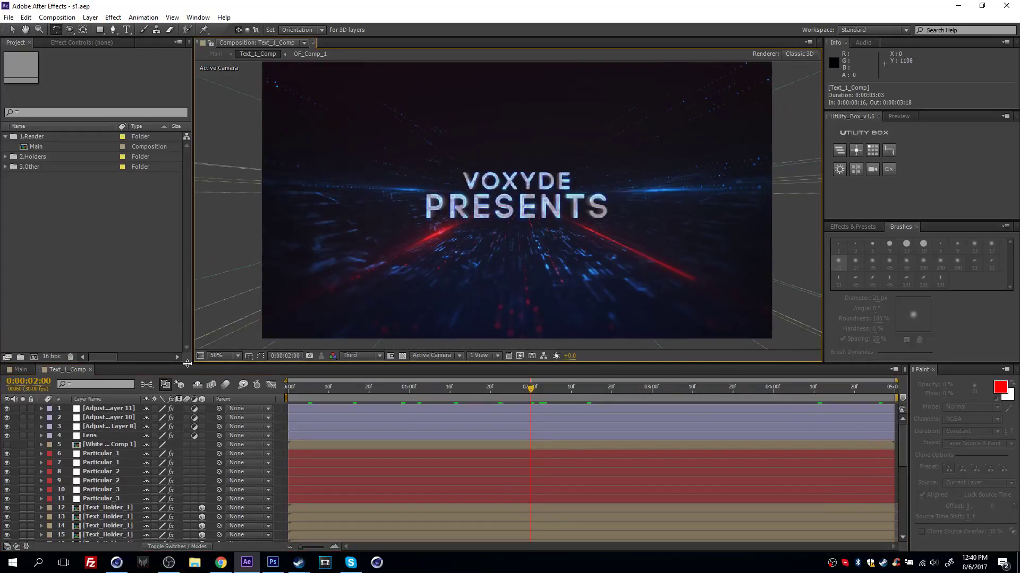
{"action": "left_click_drag", "start_coordinate": [189, 365], "coordinate": [190, 381]}
{"action": "left_click", "coordinate": [373, 371]}
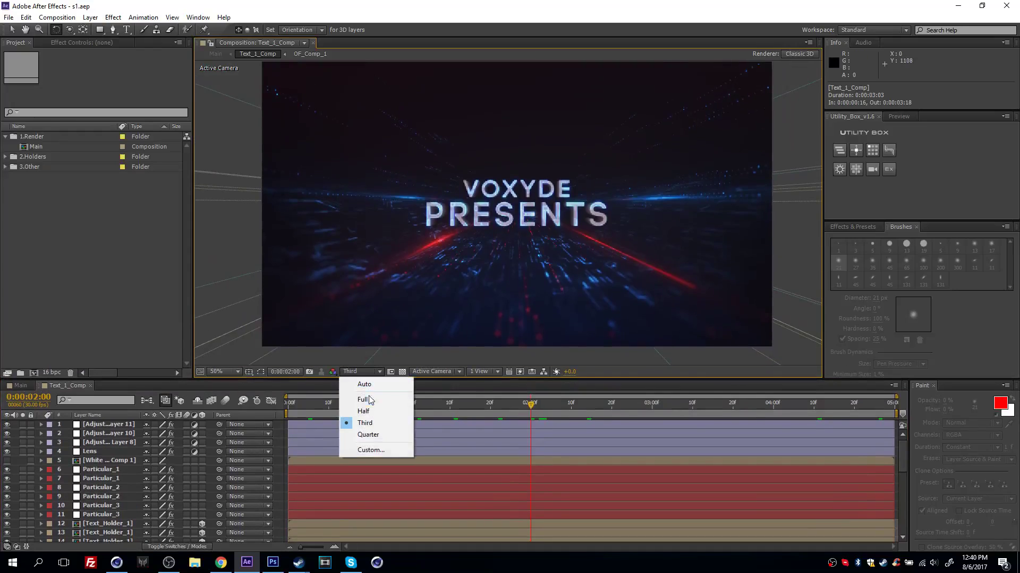
{"action": "left_click", "coordinate": [369, 399]}
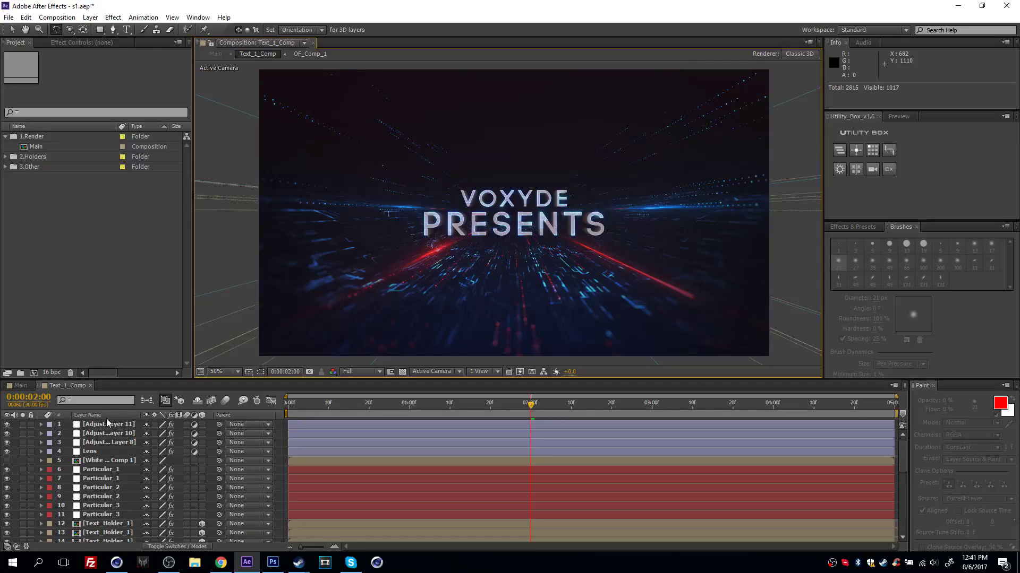
- Widen the layer name column and reveal the keyframed properties of Adjustment Layer 11
{"action": "left_click", "coordinate": [94, 425]}
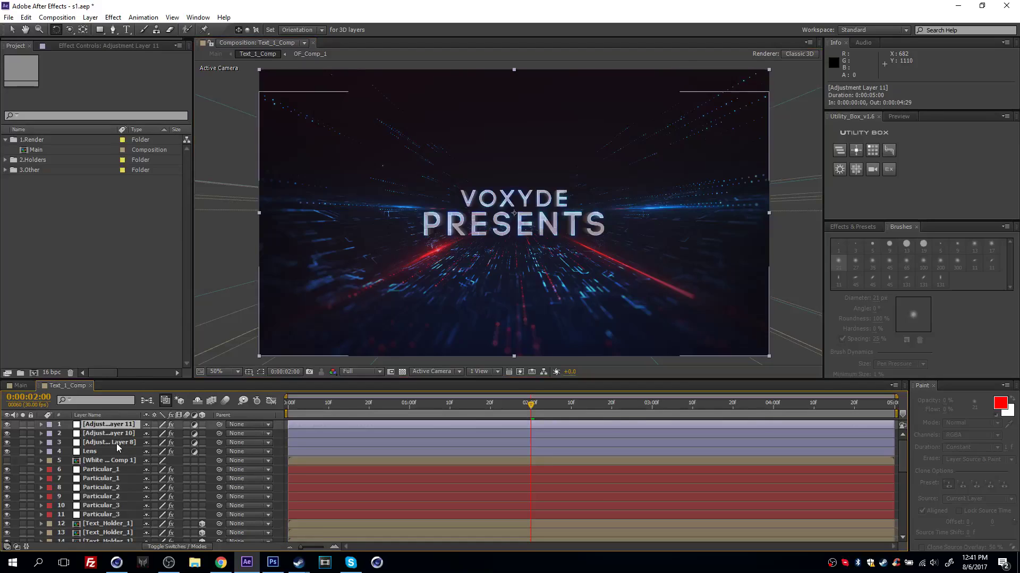
{"action": "scroll", "coordinate": [106, 456], "scroll_direction": "down", "scroll_amount": 7}
{"action": "scroll", "coordinate": [93, 455], "scroll_direction": "up", "scroll_amount": 7}
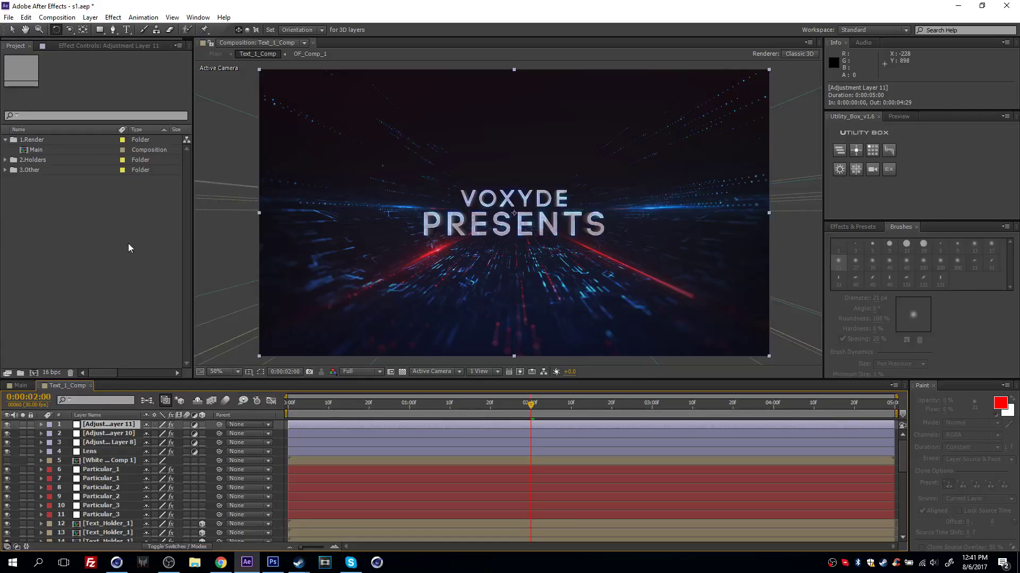
{"action": "left_click_drag", "start_coordinate": [138, 410], "coordinate": [202, 410]}
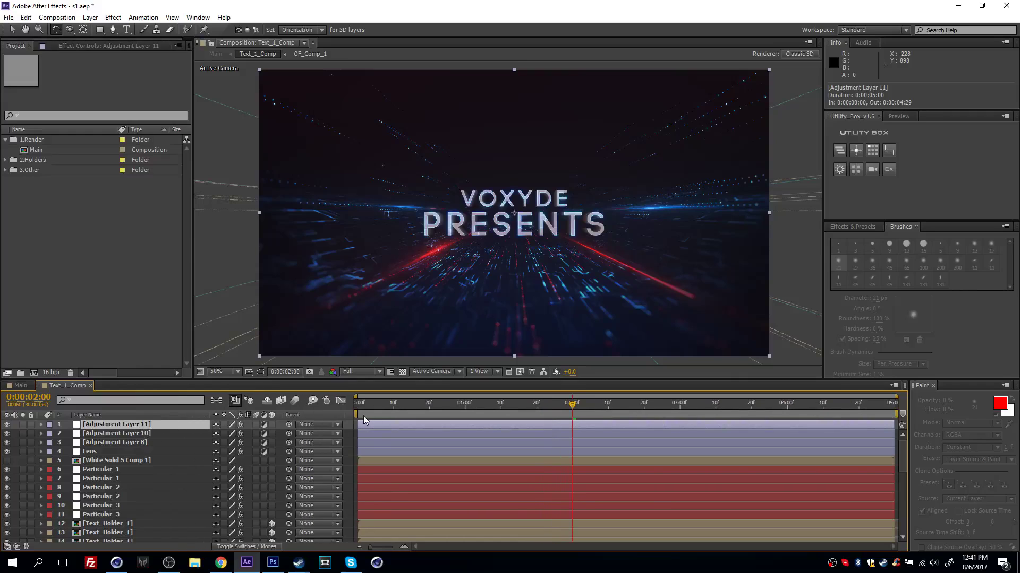
{"action": "key", "text": "u"}
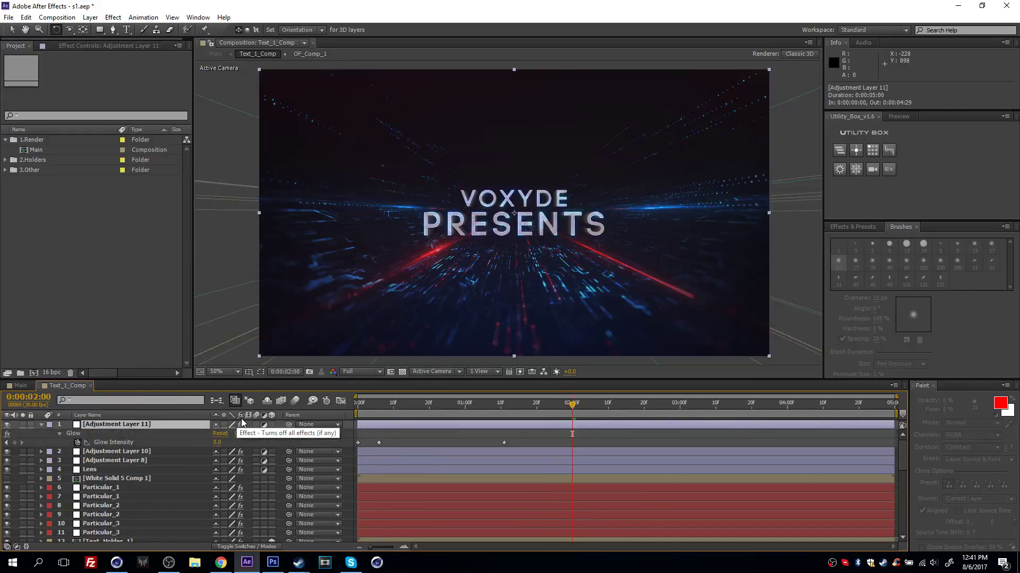
- Go to 0:00:00:07 in the timeline and set the preview resolution to Third
{"action": "left_click", "coordinate": [383, 403]}
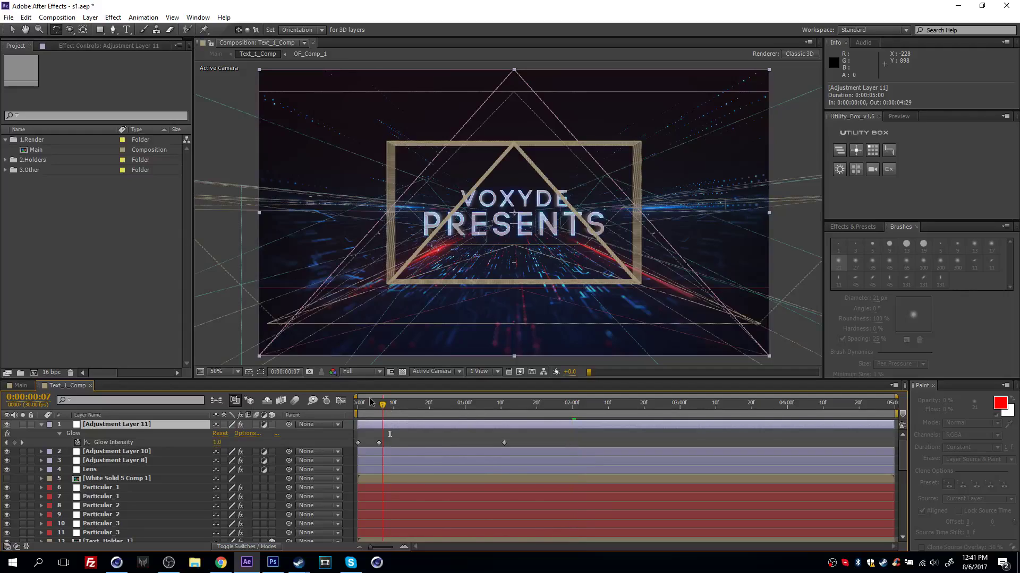
{"action": "left_click", "coordinate": [362, 372]}
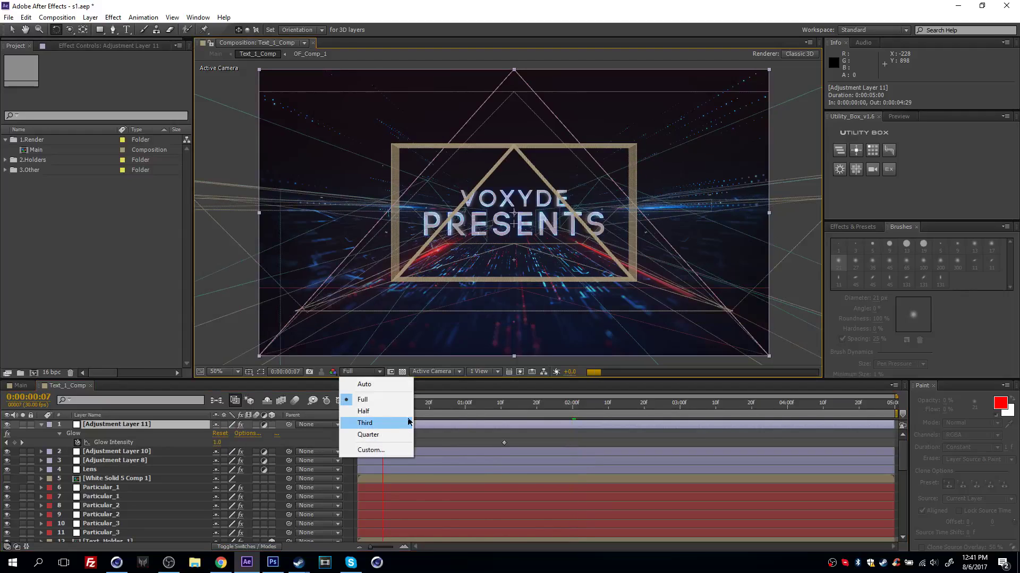
{"action": "left_click", "coordinate": [371, 423]}
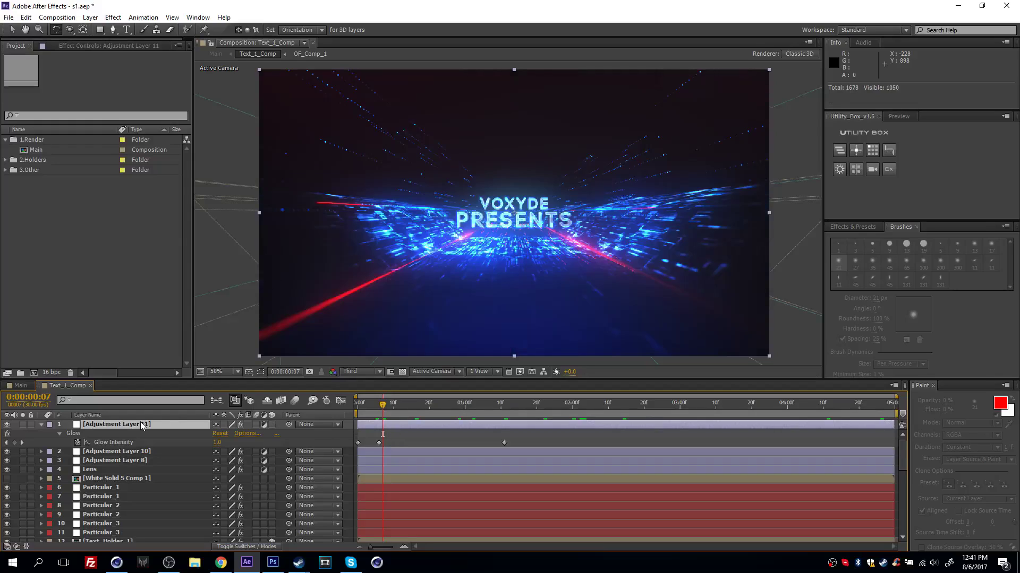
- Compare the frame with and without Adjustment Layer 11's glow, and check the last Glow Intensity keyframe at 0:00:01:11
{"action": "left_click", "coordinate": [157, 425]}
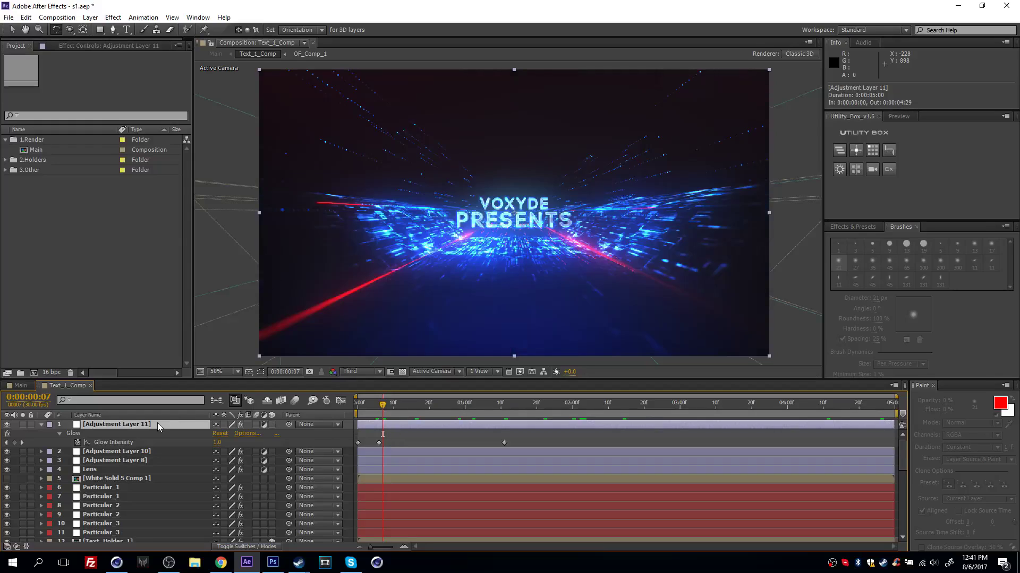
{"action": "left_click", "coordinate": [7, 425]}
{"action": "left_click", "coordinate": [8, 426]}
{"action": "left_click", "coordinate": [8, 426]}
{"action": "left_click", "coordinate": [8, 426]}
{"action": "left_click_drag", "start_coordinate": [422, 411], "coordinate": [504, 414]}
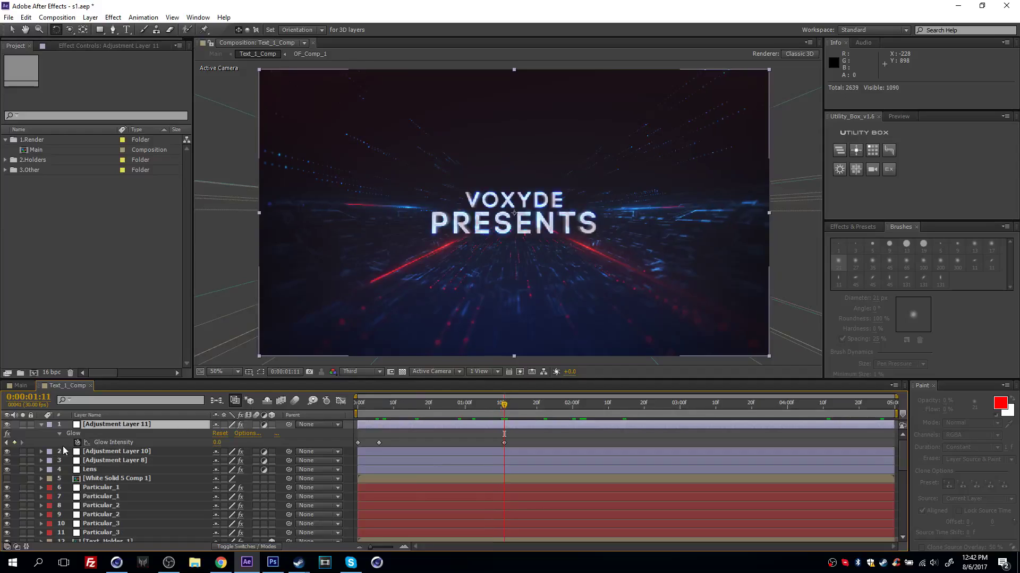
{"action": "left_click", "coordinate": [14, 424]}
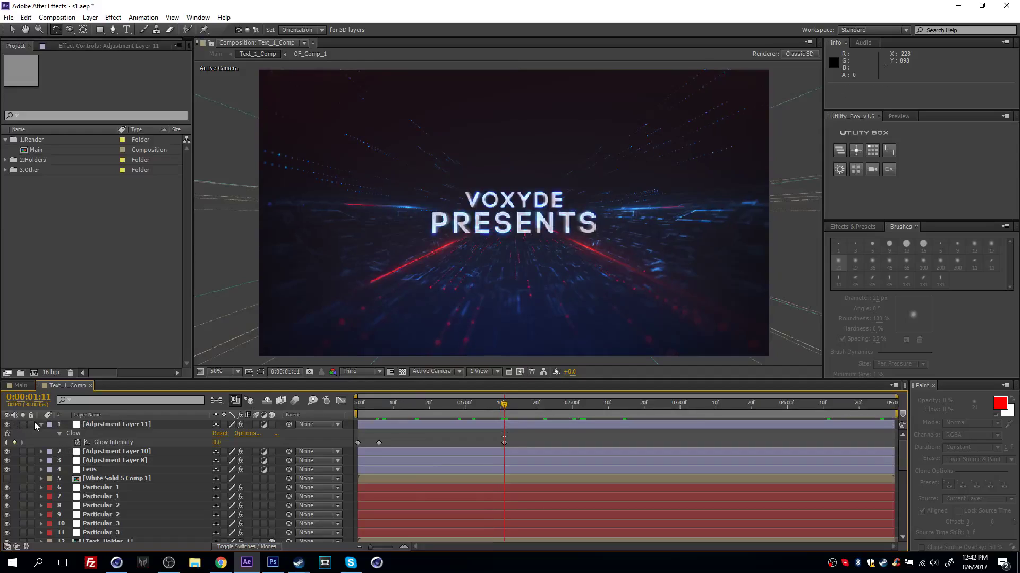
- At 0:00:00:13, display the Curves effects of Adjustment Layer 10 and compare the frame with the layer hidden and shown
{"action": "left_click", "coordinate": [405, 409]}
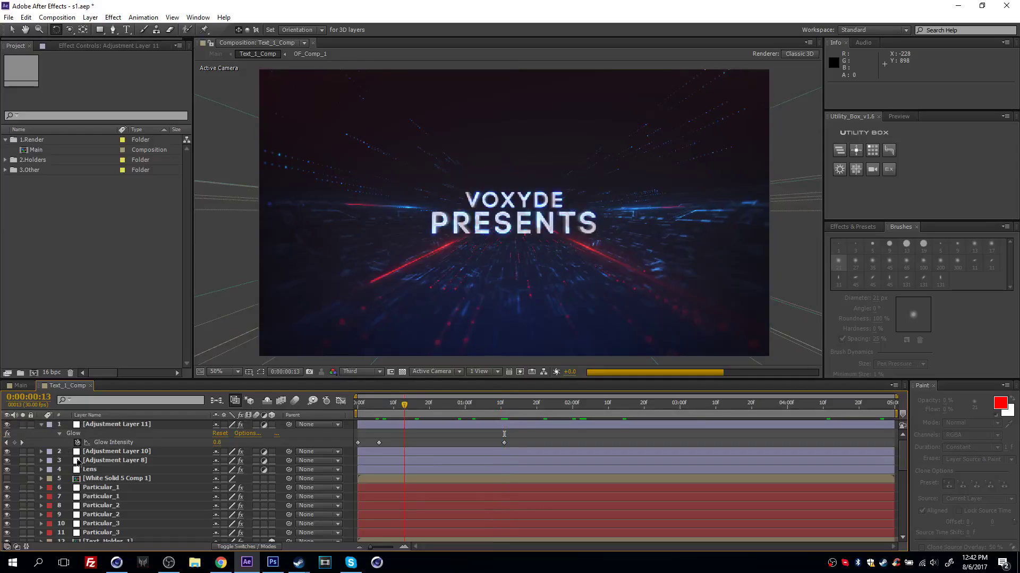
{"action": "left_click", "coordinate": [112, 451]}
{"action": "left_click", "coordinate": [77, 45]}
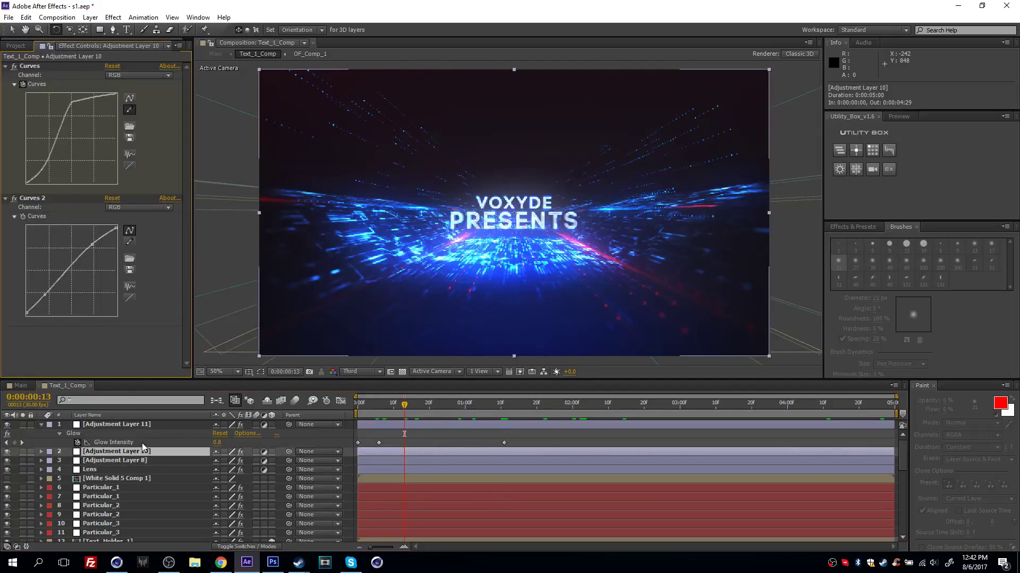
{"action": "left_click", "coordinate": [8, 452]}
{"action": "left_click", "coordinate": [8, 453]}
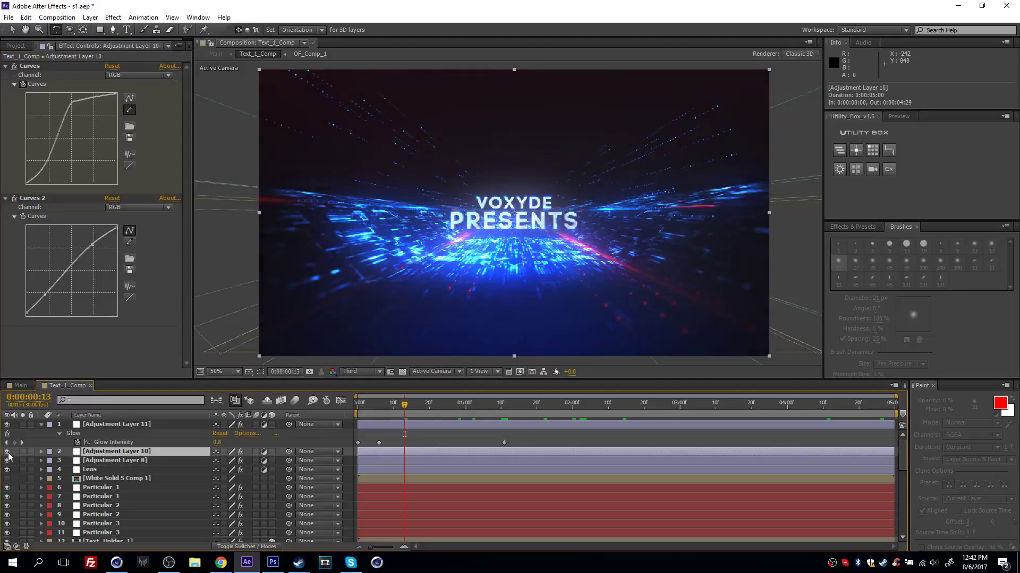
{"action": "left_click", "coordinate": [8, 453]}
{"action": "left_click", "coordinate": [8, 453]}
{"action": "left_click", "coordinate": [8, 453]}
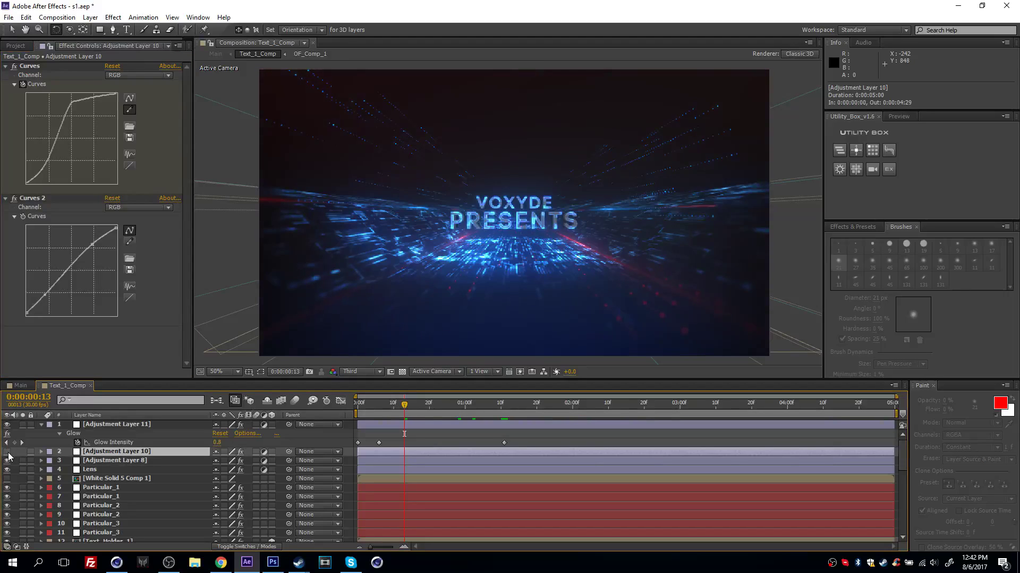
{"action": "left_click", "coordinate": [8, 453]}
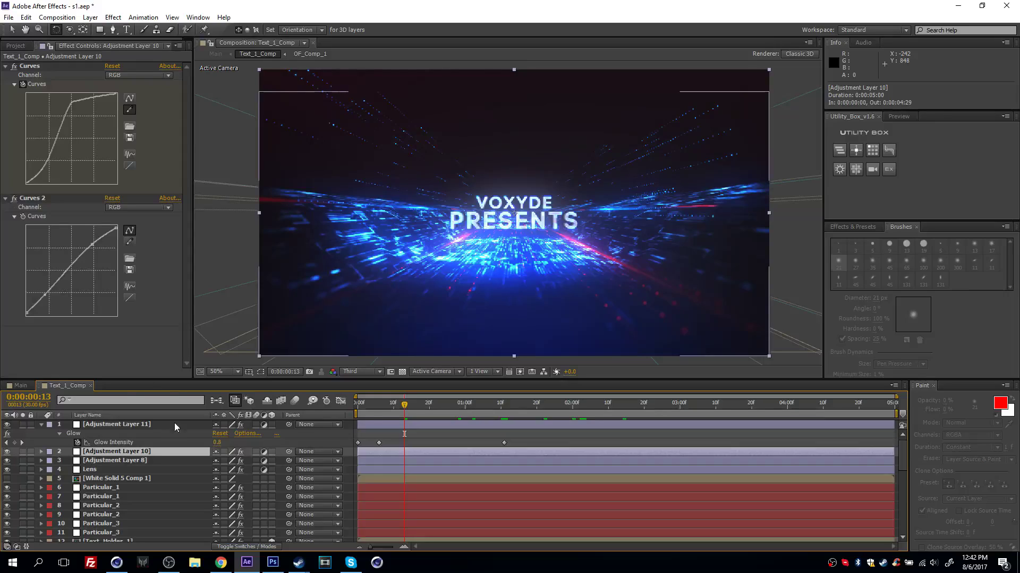
- Display the Curves effect of Adjustment Layer 8 and compare the frame with the layer hidden and shown
{"action": "key", "text": "ctrl+Down"}
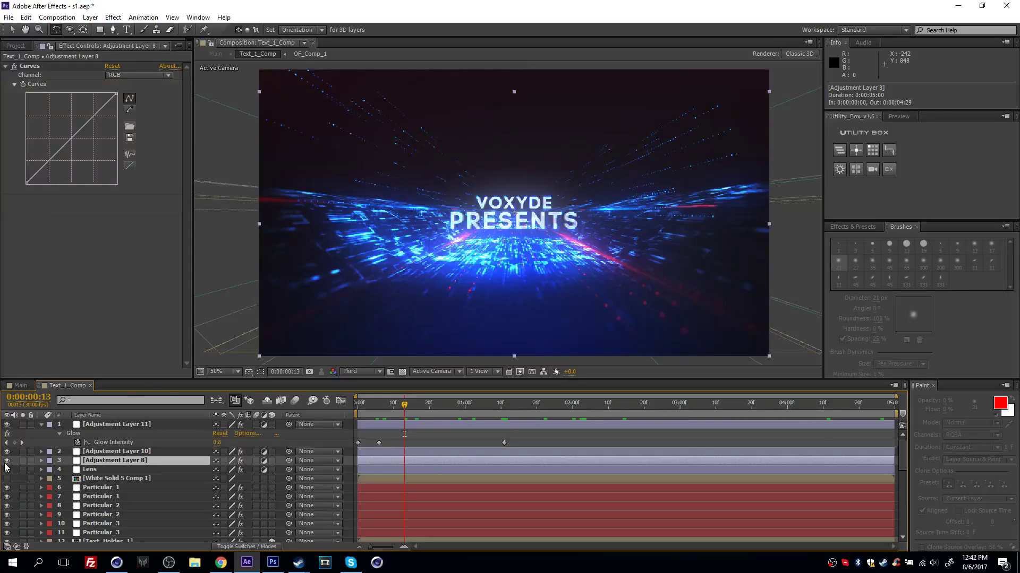
{"action": "left_click", "coordinate": [7, 461]}
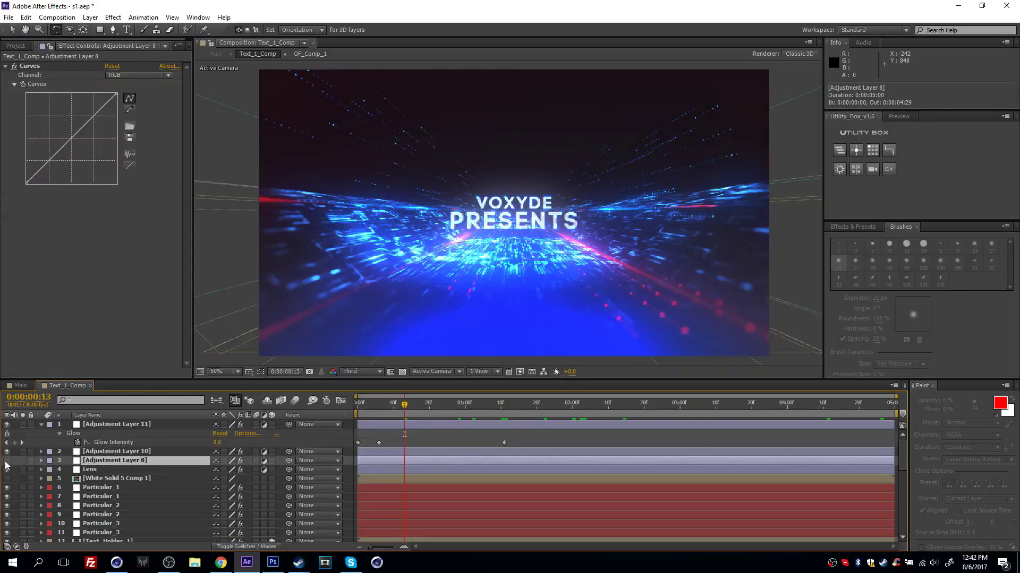
{"action": "left_click", "coordinate": [7, 461]}
- At 0:00:01:21, examine the full mask outline of Adjustment Layer 8, then hide the mask path again
{"action": "left_click", "coordinate": [540, 418]}
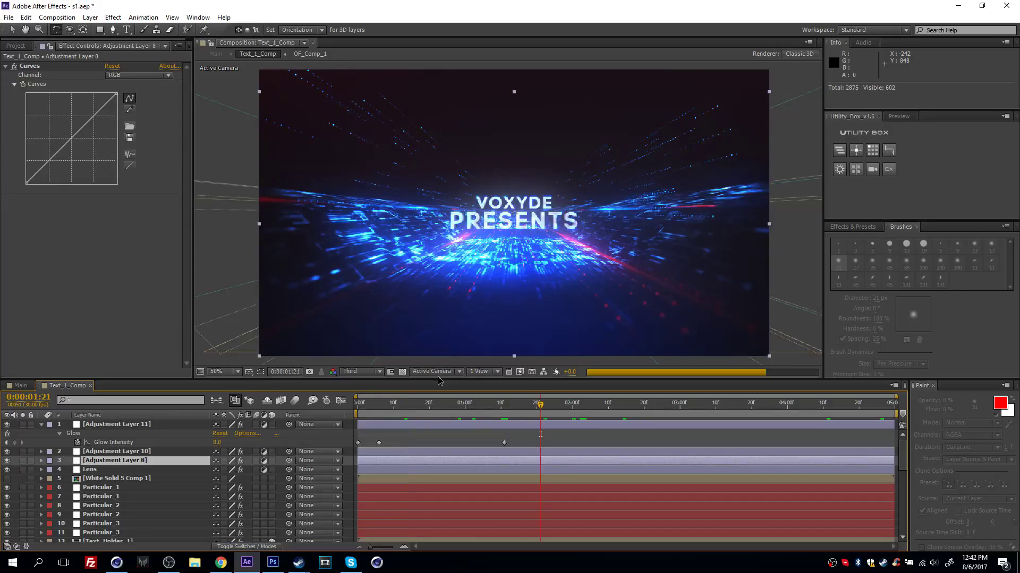
{"action": "left_click", "coordinate": [261, 372]}
{"action": "scroll", "coordinate": [361, 258], "scroll_direction": "down", "scroll_amount": 2}
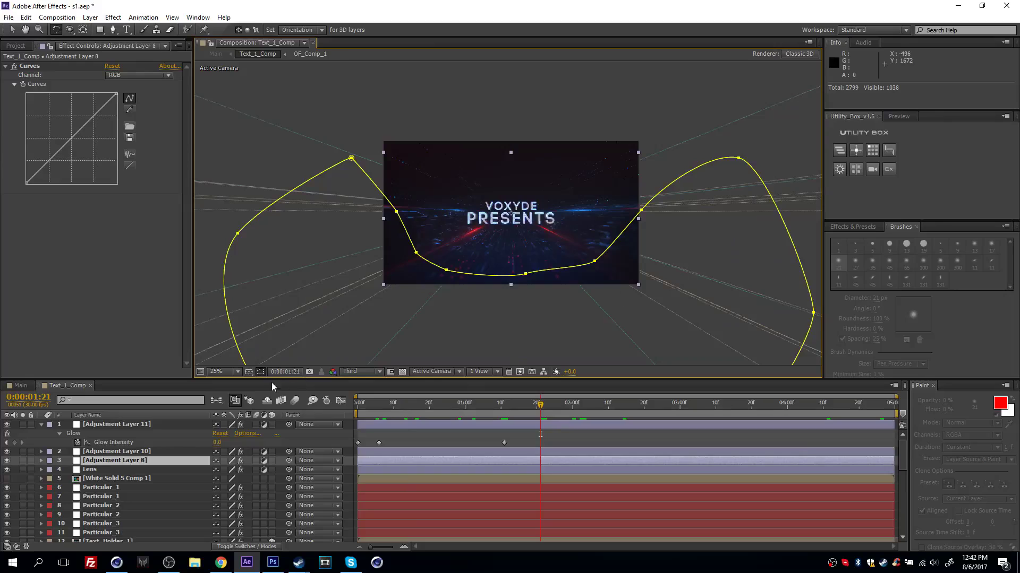
{"action": "left_click", "coordinate": [260, 372]}
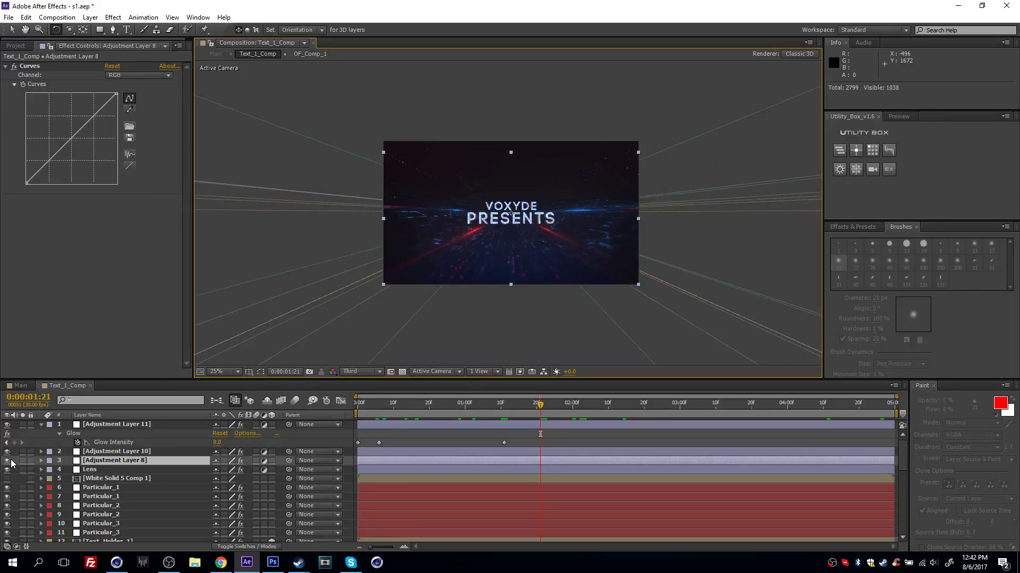
- Display the Lens layer's Camera Lens Blur settings and compare the frame with the layer hidden and shown
{"action": "left_click", "coordinate": [91, 469]}
{"action": "scroll", "coordinate": [372, 284], "scroll_direction": "up", "scroll_amount": 2}
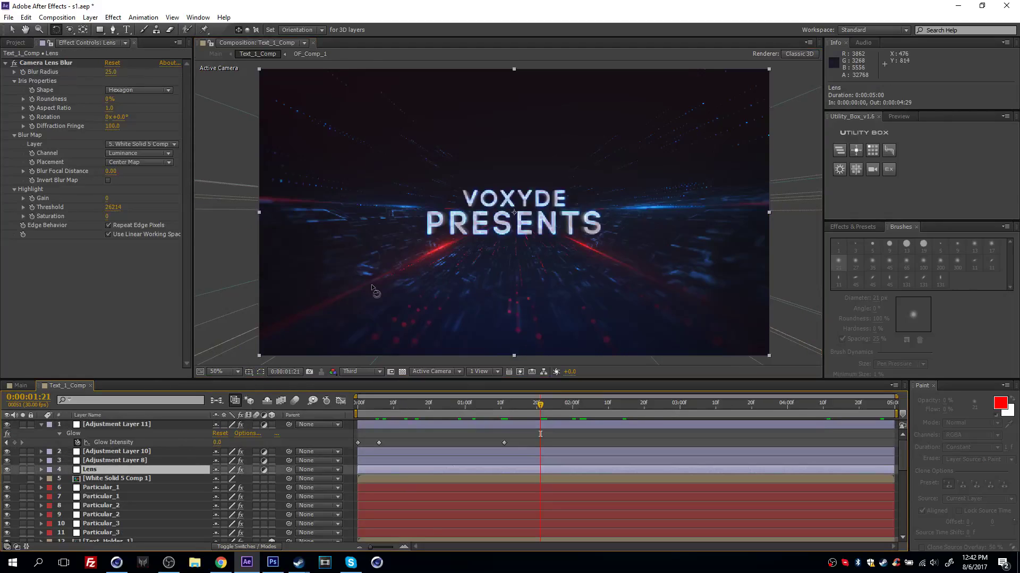
{"action": "left_click", "coordinate": [7, 469]}
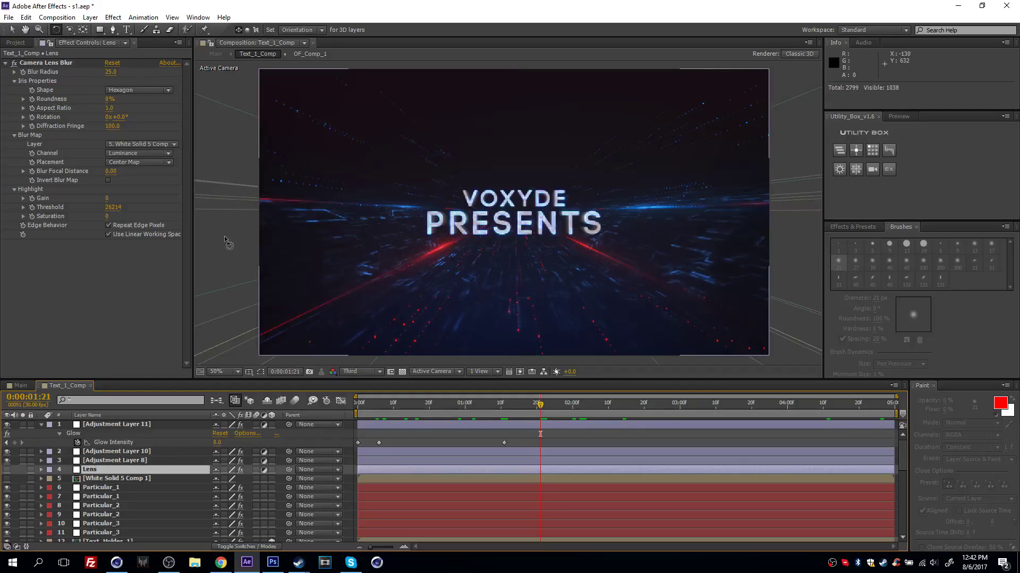
{"action": "left_click", "coordinate": [7, 469]}
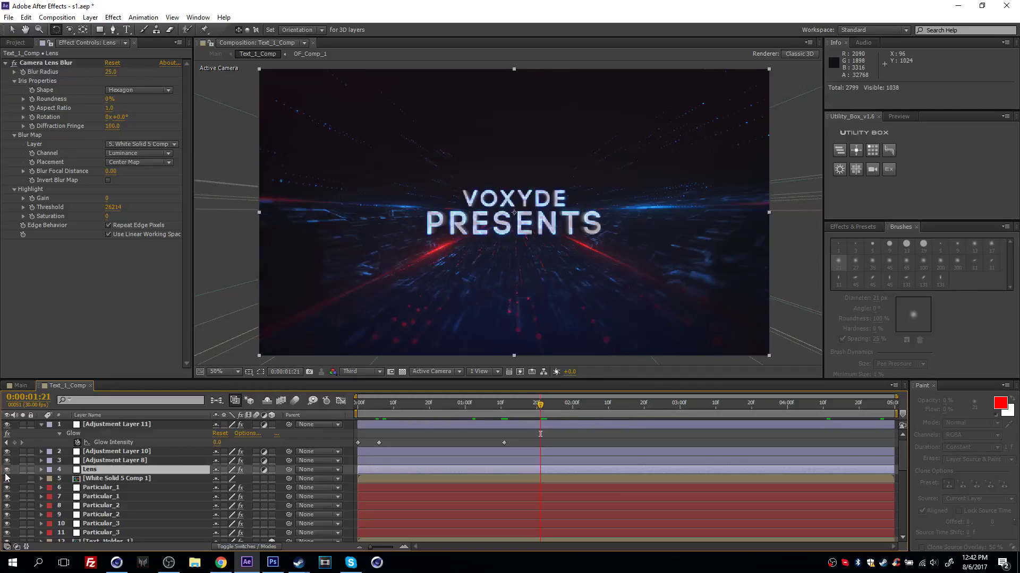
{"action": "mouse_move", "coordinate": [6, 472]}
{"action": "left_mouse_down"}
{"action": "mouse_move", "coordinate": [5, 427]}
{"action": "mouse_move", "coordinate": [6, 474]}
{"action": "left_mouse_up"}
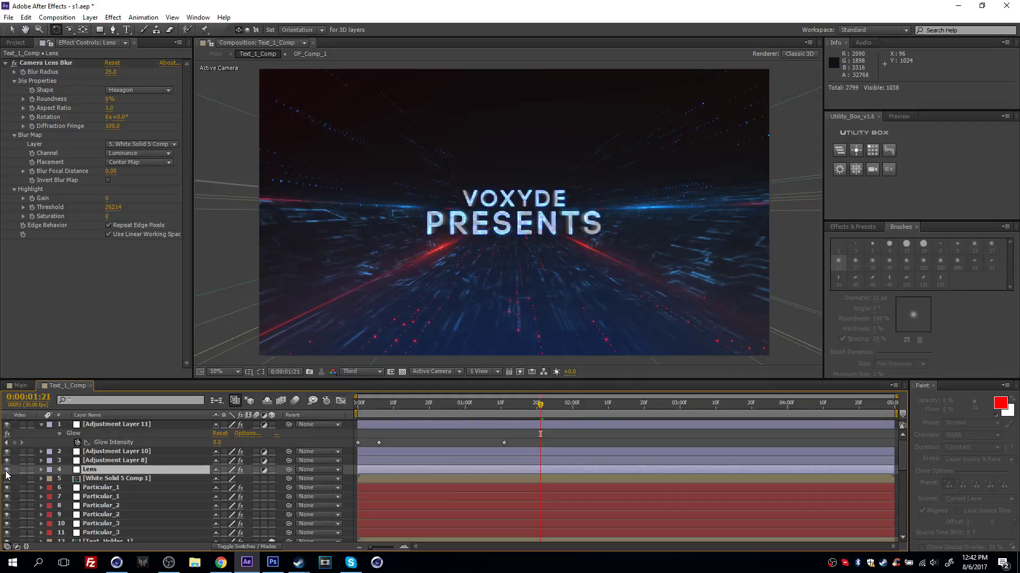
- Solo all six Particular layers, from Particular_1 to Particular_3, and view them at 0:00:01:29
{"action": "left_click", "coordinate": [128, 487]}
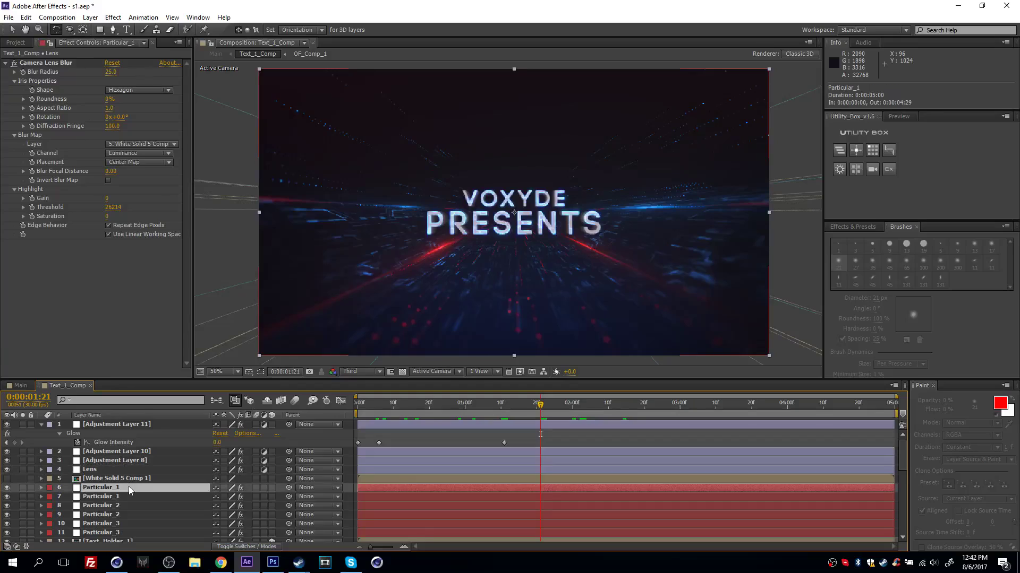
{"action": "scroll", "coordinate": [151, 483], "scroll_direction": "down", "scroll_amount": 1}
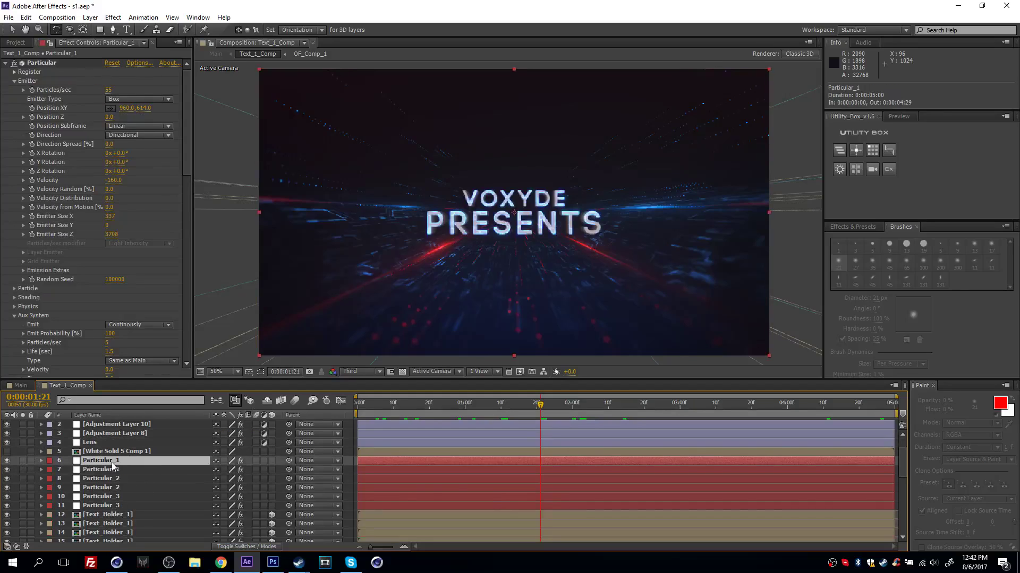
{"action": "left_click", "coordinate": [106, 505], "text": "shift"}
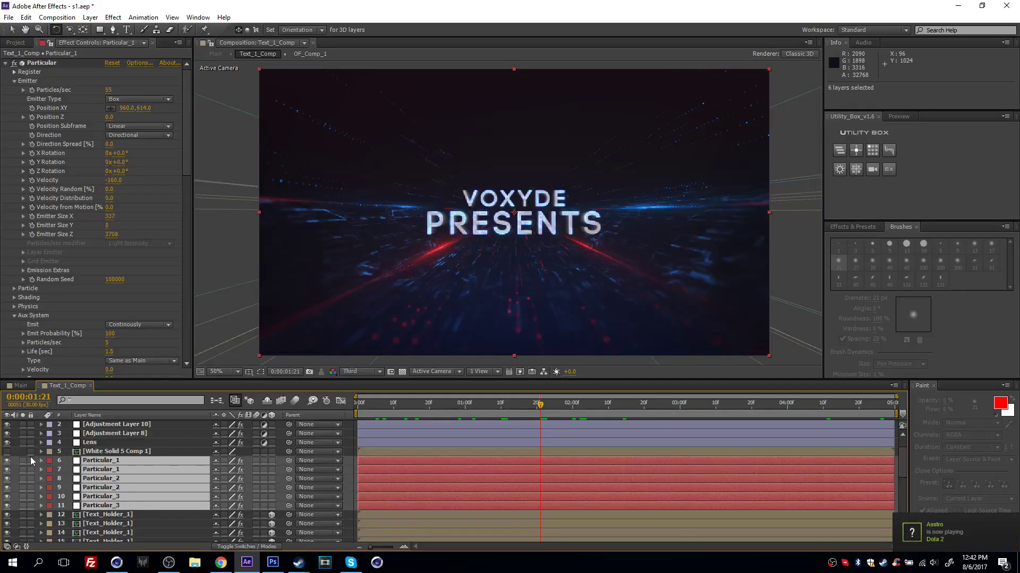
{"action": "left_click", "coordinate": [23, 460]}
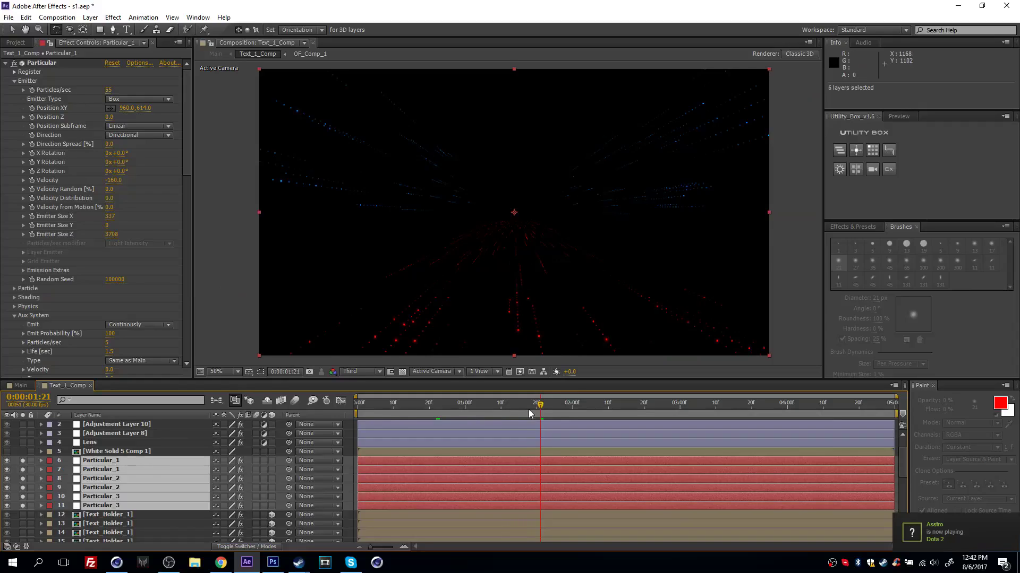
{"action": "left_click_drag", "start_coordinate": [531, 414], "coordinate": [569, 410]}
{"action": "left_click", "coordinate": [352, 469]}
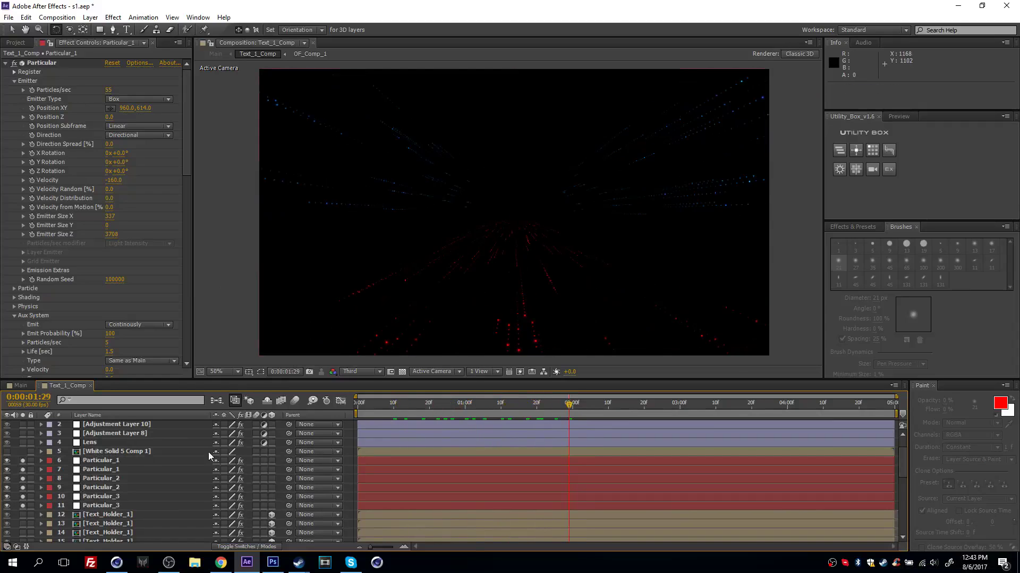
- Limit the solo view to the upper Particular_1 layer, and add the second Particular_1 layer to it
{"action": "left_click", "coordinate": [22, 461]}
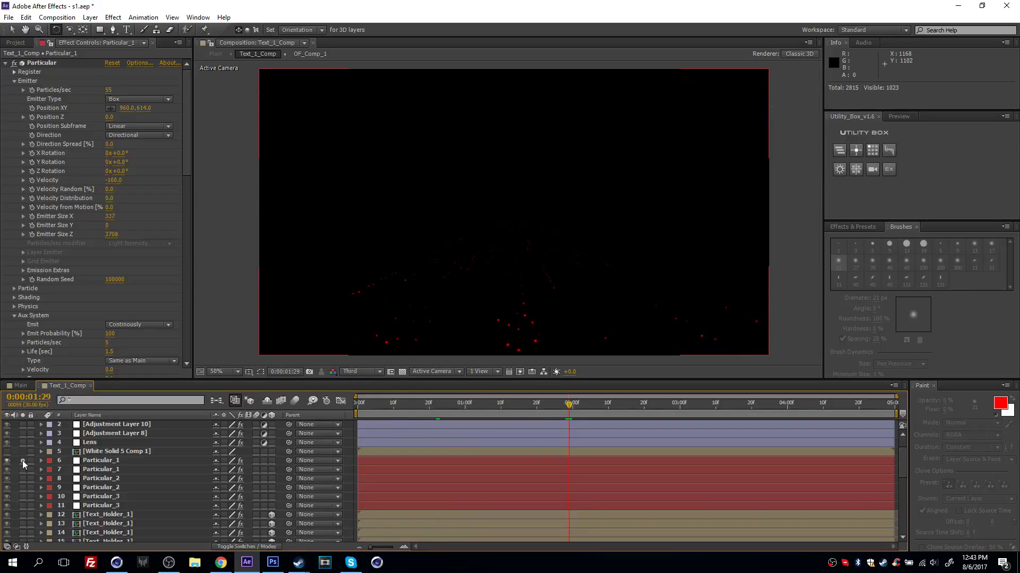
{"action": "left_click", "coordinate": [113, 461]}
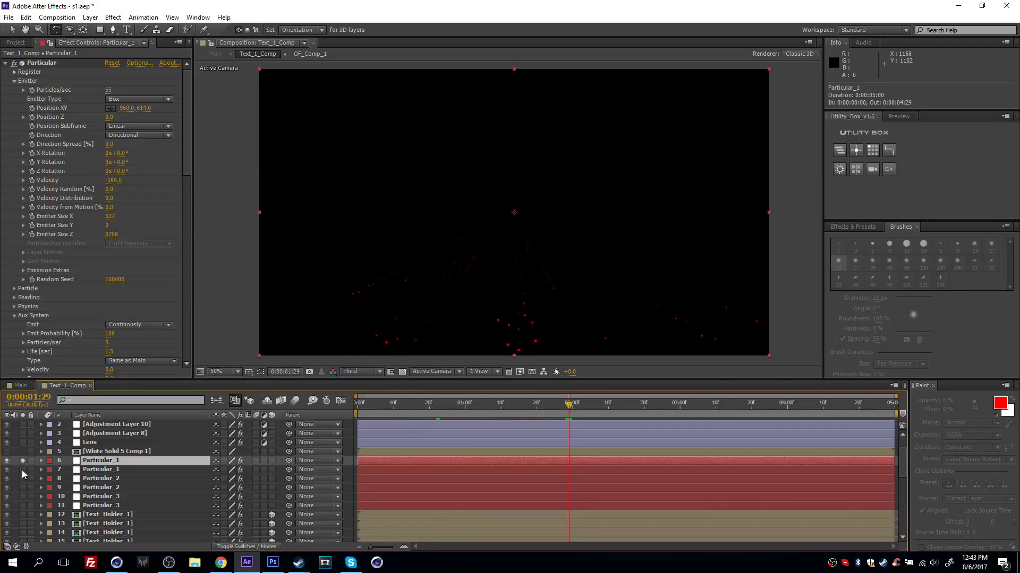
{"action": "left_click", "coordinate": [22, 470]}
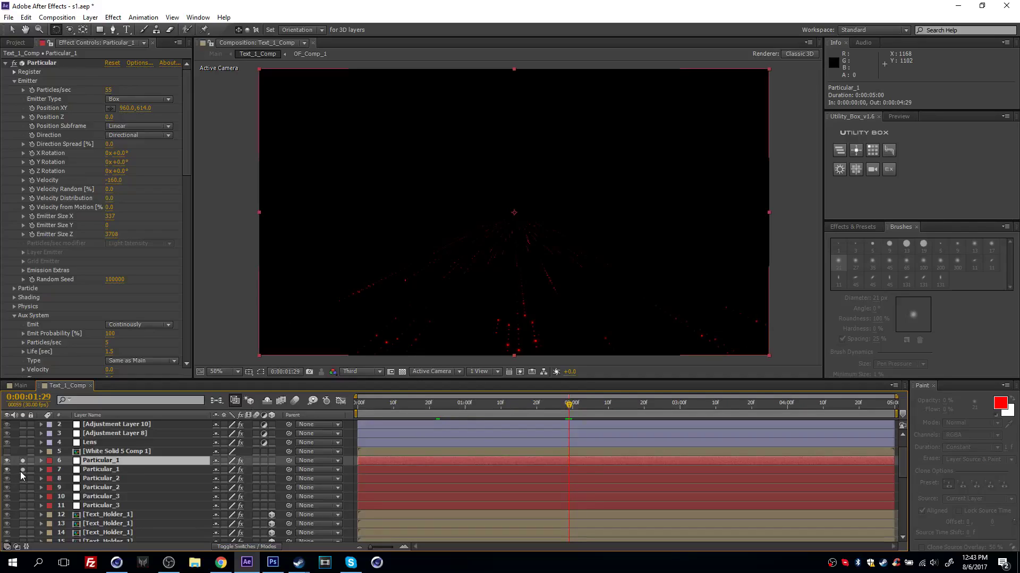
{"action": "left_click", "coordinate": [119, 471]}
- Add the Particular_2 and Particular_3 layers to the solo view one by one, displaying the particle settings of each
{"action": "left_click", "coordinate": [125, 479]}
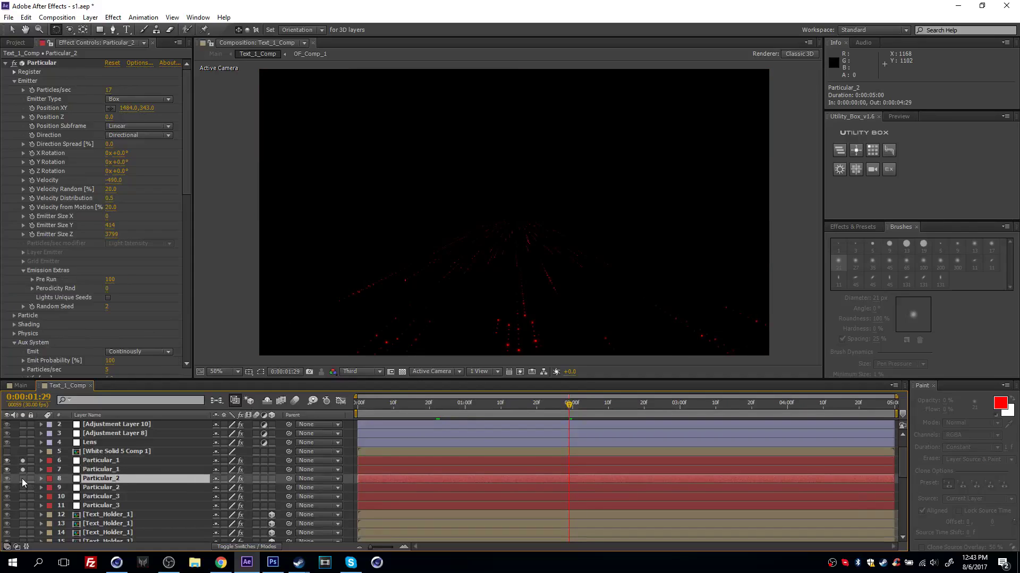
{"action": "left_click", "coordinate": [22, 496]}
{"action": "left_click", "coordinate": [107, 485]}
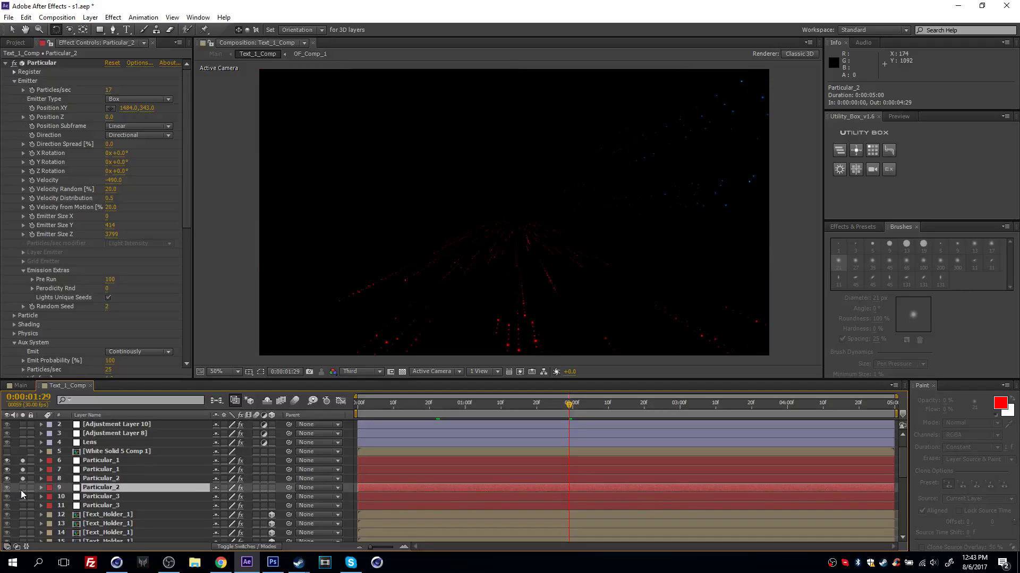
{"action": "left_click", "coordinate": [104, 498]}
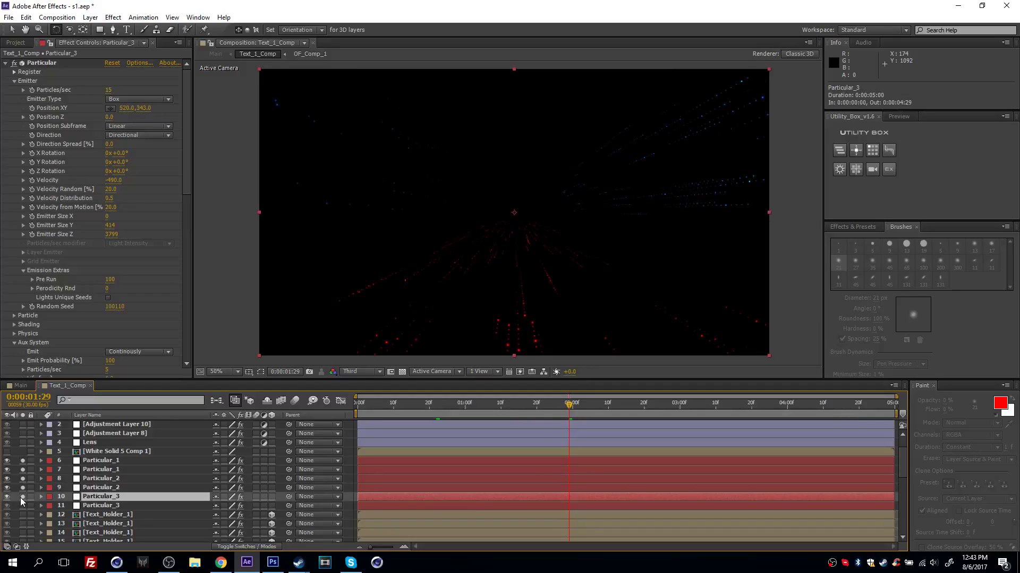
{"action": "left_click", "coordinate": [23, 505]}
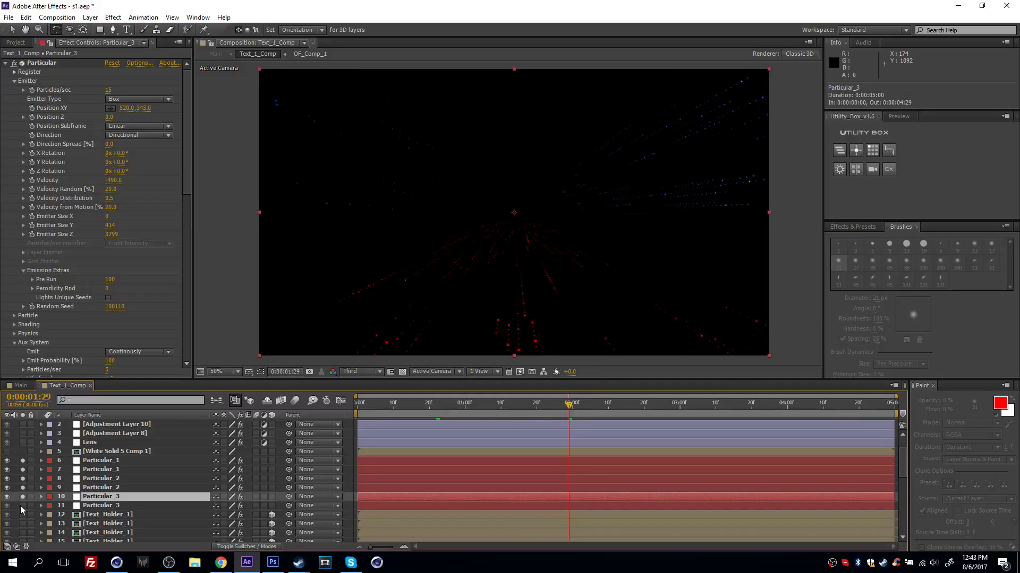
{"action": "left_click", "coordinate": [125, 506]}
- Try a green Midtones color in the Tritone effect of the lower Particular_3 layer, and undo the change
{"action": "scroll", "coordinate": [111, 218], "scroll_direction": "down", "scroll_amount": 5}
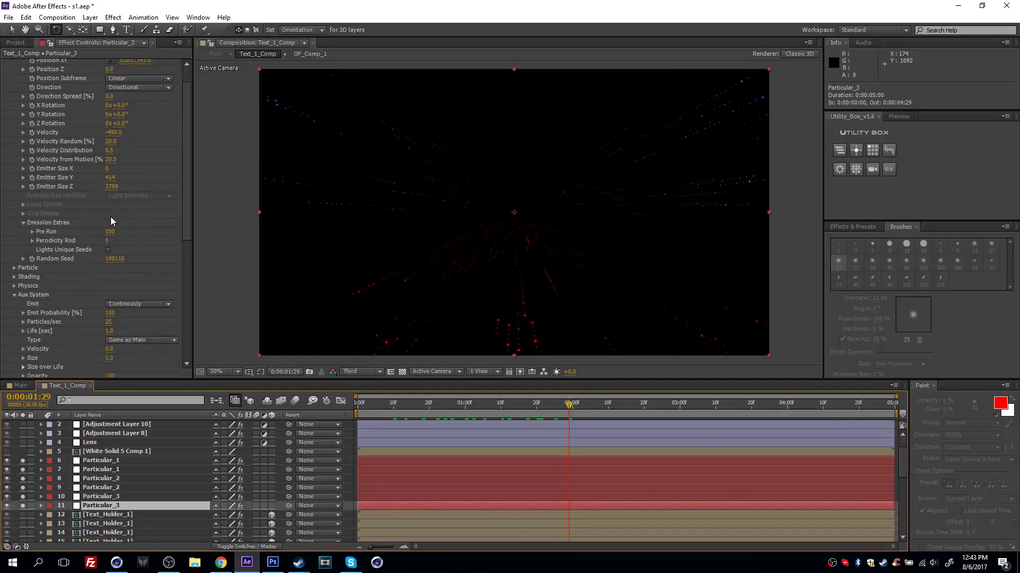
{"action": "scroll", "coordinate": [111, 218], "scroll_direction": "down", "scroll_amount": 5}
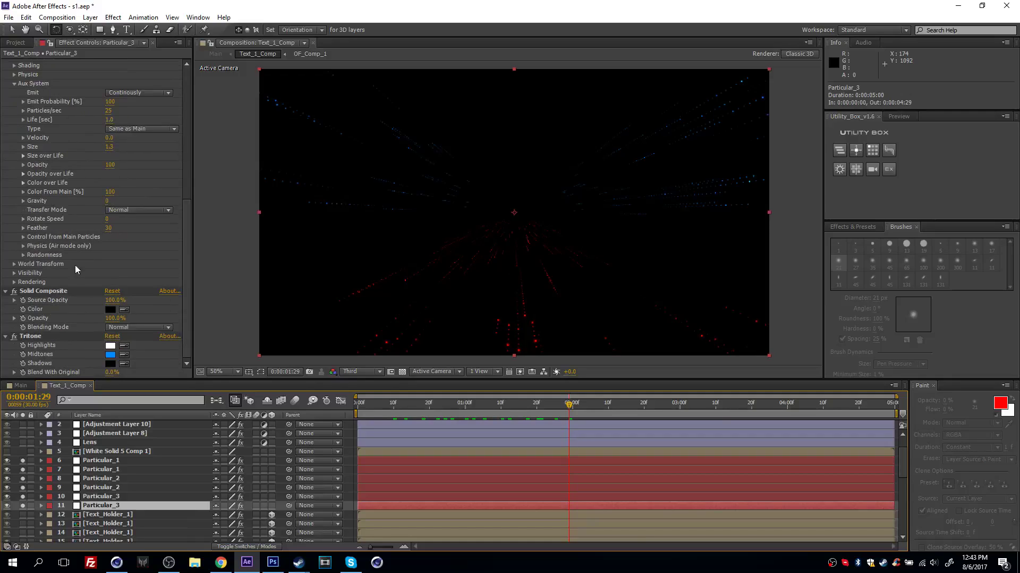
{"action": "left_click", "coordinate": [33, 337]}
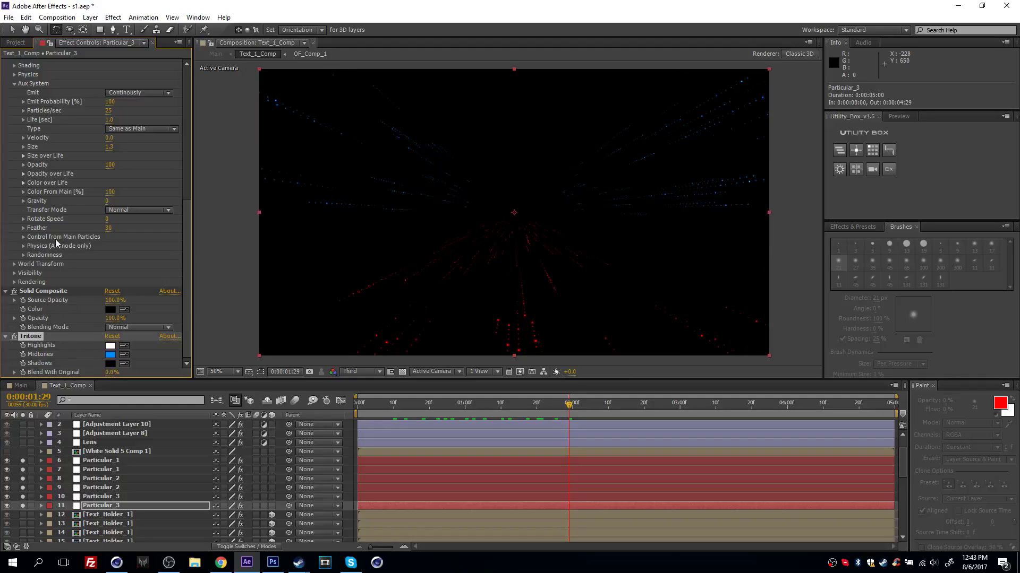
{"action": "left_click", "coordinate": [110, 354]}
{"action": "left_click", "coordinate": [244, 355]}
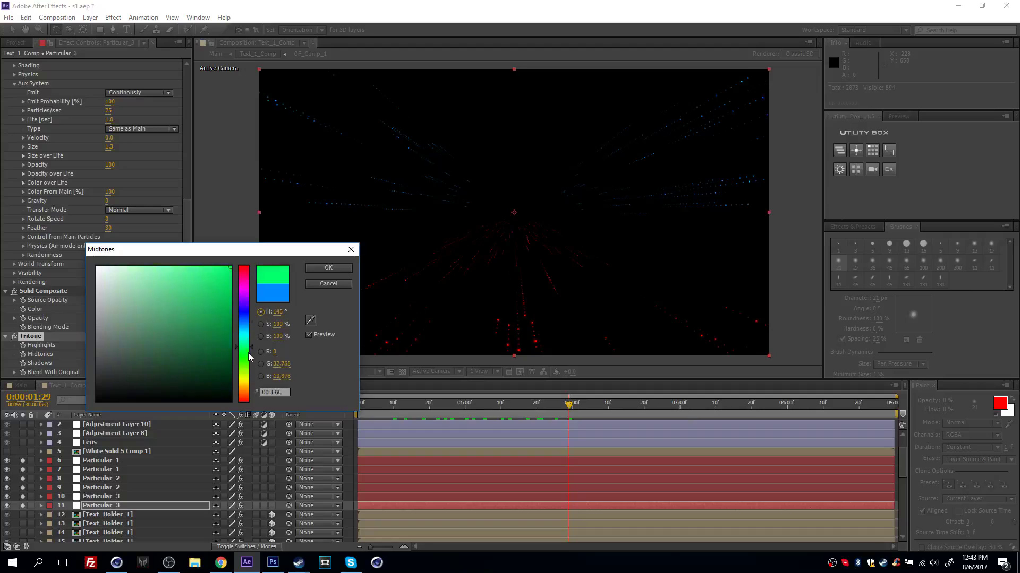
{"action": "left_click", "coordinate": [324, 268]}
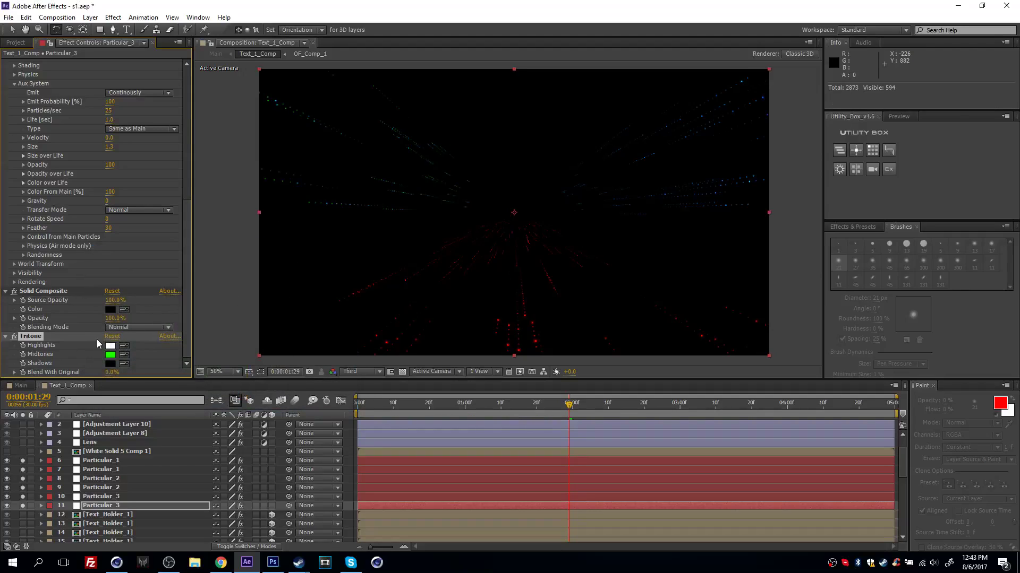
{"action": "key", "text": "ctrl+z"}
- Try different Particles/sec and Velocity values in the Particular emitter of the lower Particular_3 layer, undoing each change
{"action": "scroll", "coordinate": [122, 225], "scroll_direction": "up", "scroll_amount": 5}
{"action": "scroll", "coordinate": [127, 230], "scroll_direction": "up", "scroll_amount": 4}
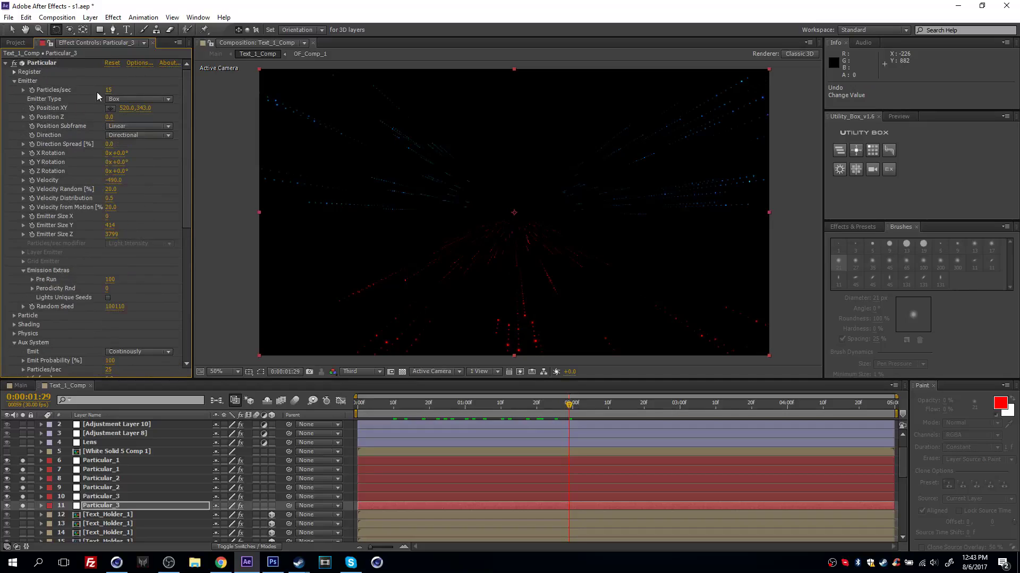
{"action": "left_click_drag", "start_coordinate": [107, 93], "coordinate": [109, 90]}
{"action": "key", "text": "ctrl+z"}
{"action": "left_click_drag", "start_coordinate": [114, 180], "coordinate": [140, 180]}
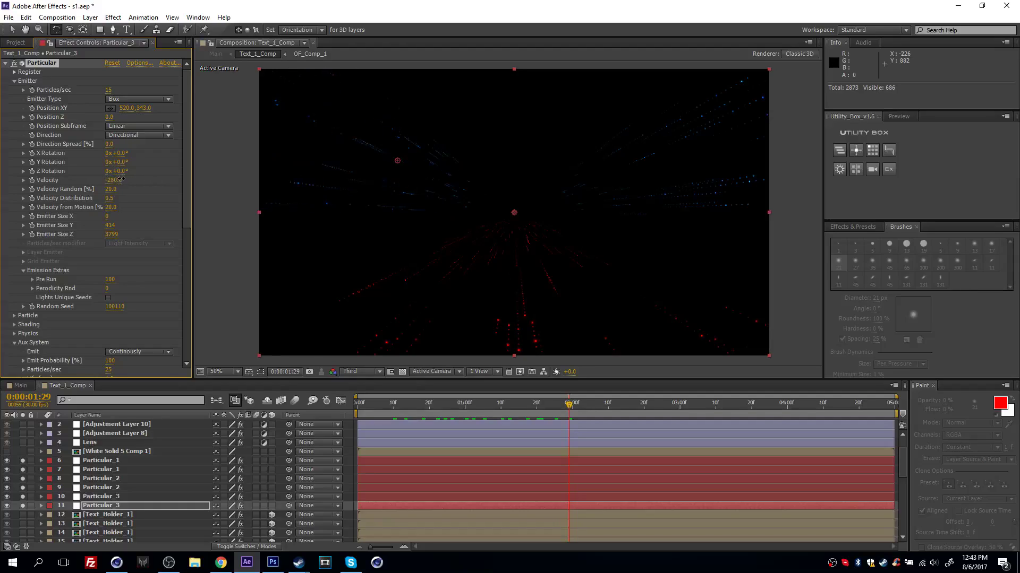
{"action": "key", "text": "ctrl+z"}
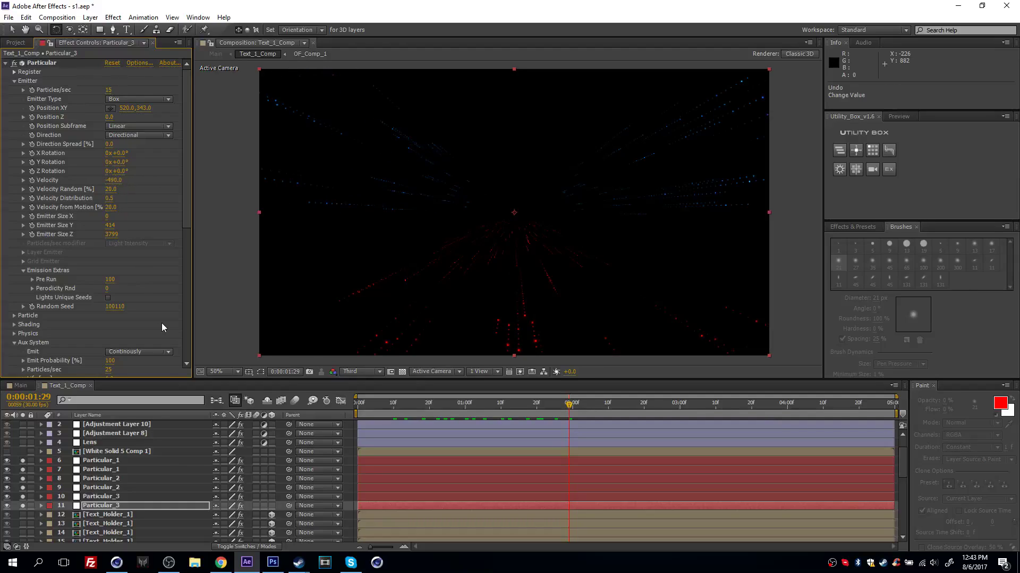
- Turn off solo for the Particular layers, and briefly solo the topmost Text_Holder_1 layer to view it alone
{"action": "scroll", "coordinate": [123, 459], "scroll_direction": "down", "scroll_amount": 1}
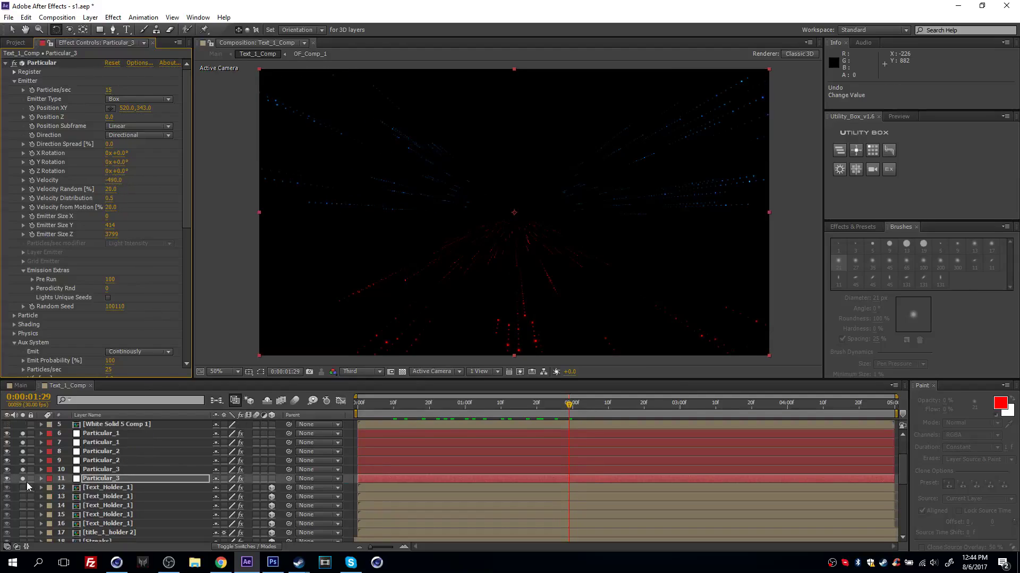
{"action": "left_click", "coordinate": [23, 434]}
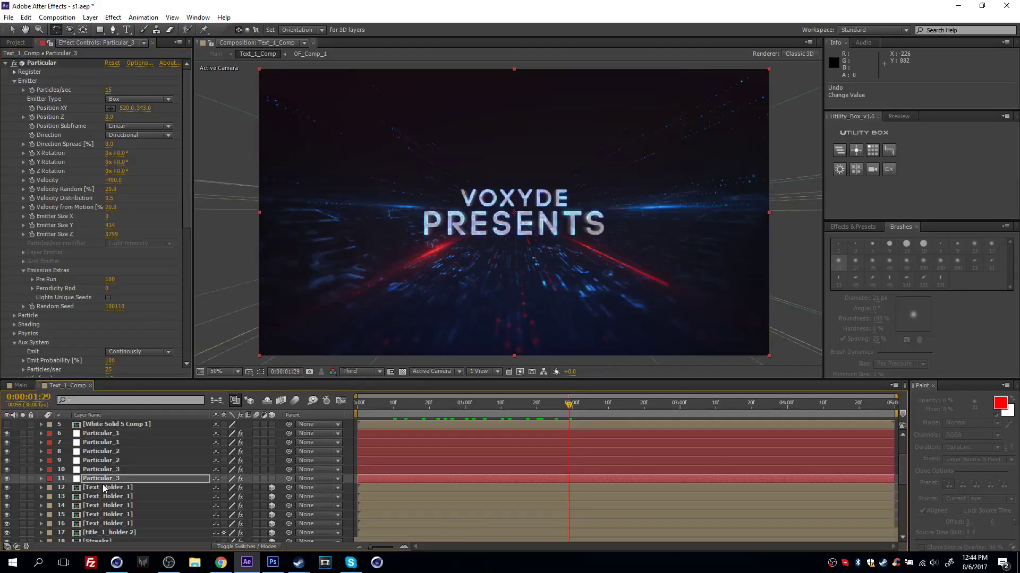
{"action": "left_click", "coordinate": [106, 487]}
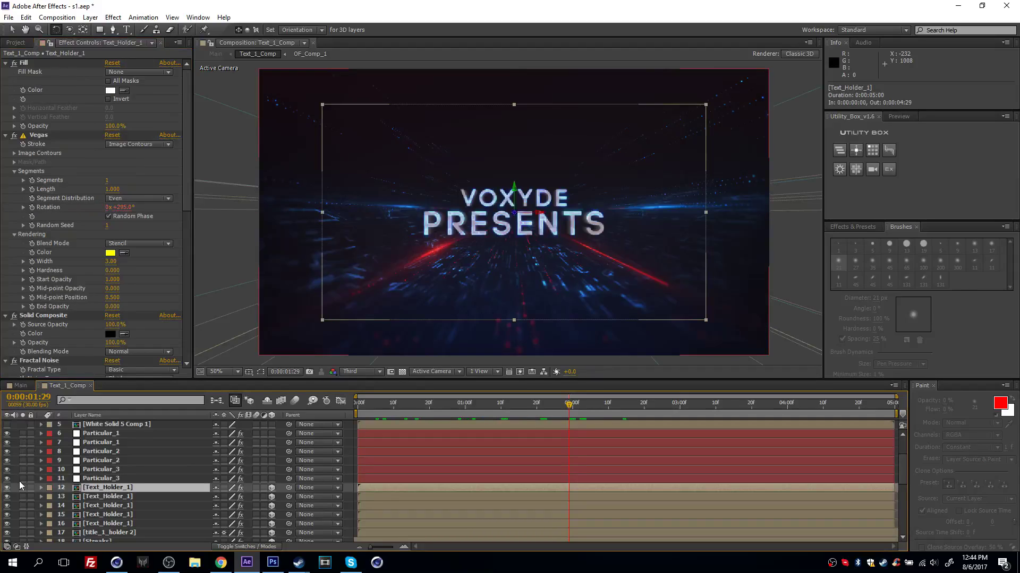
{"action": "scroll", "coordinate": [40, 490], "scroll_direction": "down", "scroll_amount": 1}
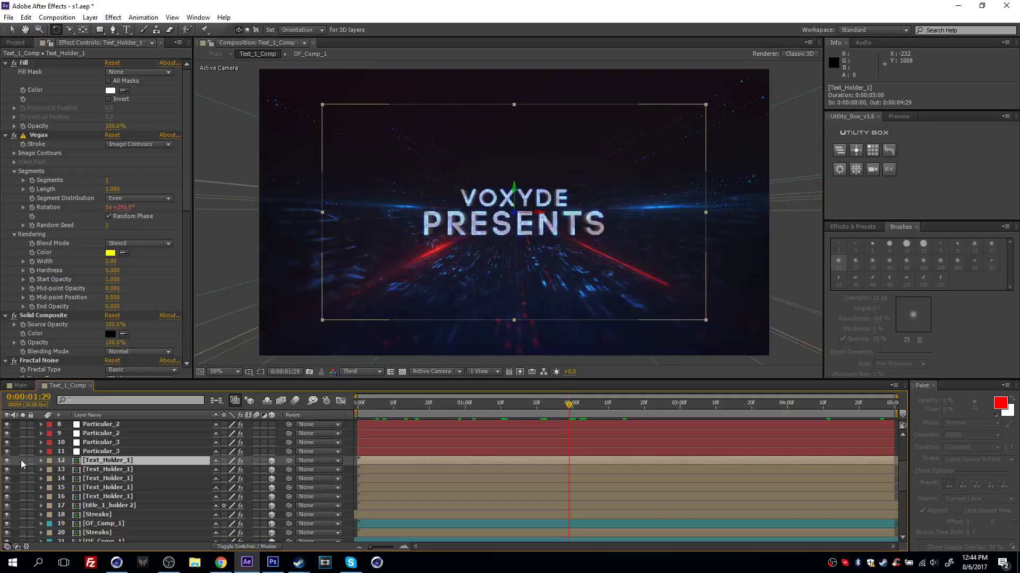
{"action": "left_click_drag", "start_coordinate": [22, 460], "coordinate": [23, 508]}
{"action": "left_click", "coordinate": [24, 506]}
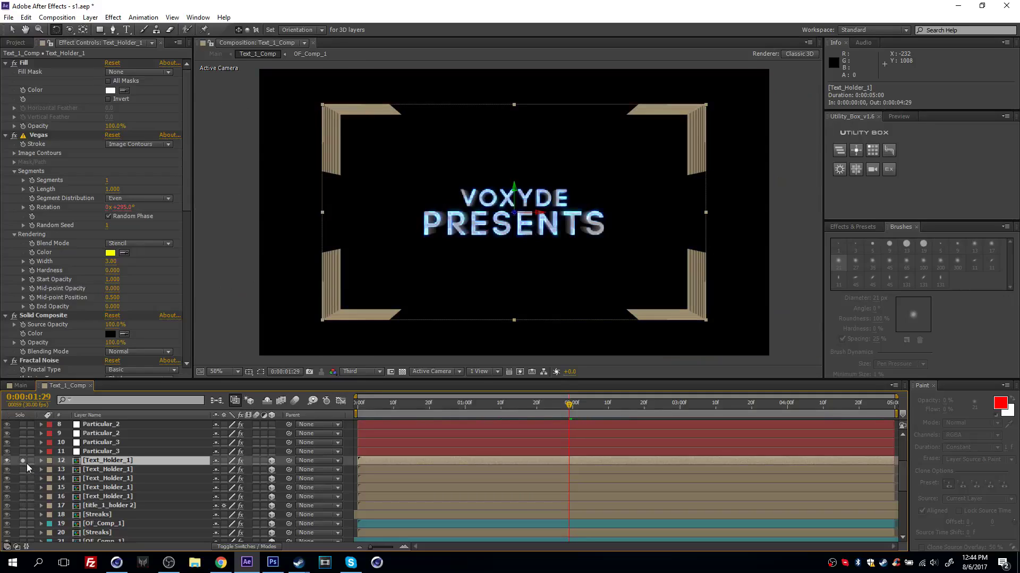
{"action": "left_click", "coordinate": [23, 461]}
- Set the preview resolution to Full and solo Text_Holder_1 layer 12, viewing its text outline at 100% zoom
{"action": "key", "text": "period"}
{"action": "key", "text": "period"}
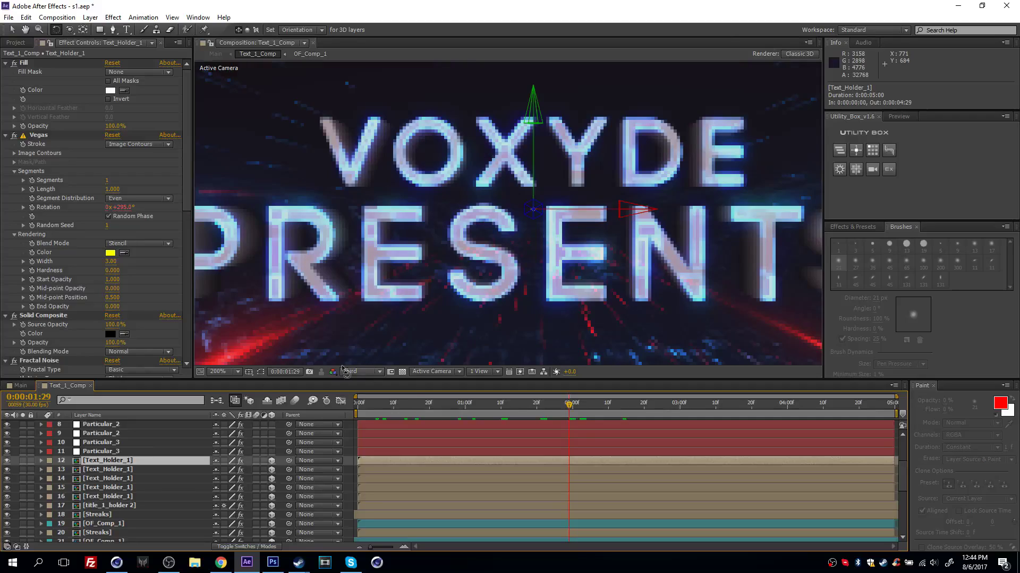
{"action": "left_click", "coordinate": [343, 371]}
{"action": "left_click", "coordinate": [362, 398]}
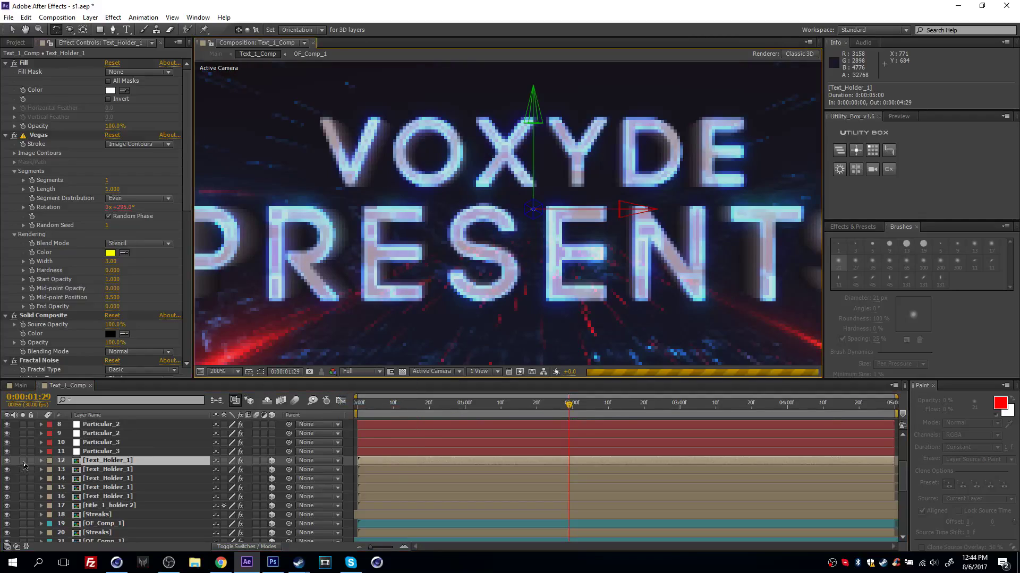
{"action": "left_click", "coordinate": [23, 461]}
{"action": "key", "text": "comma"}
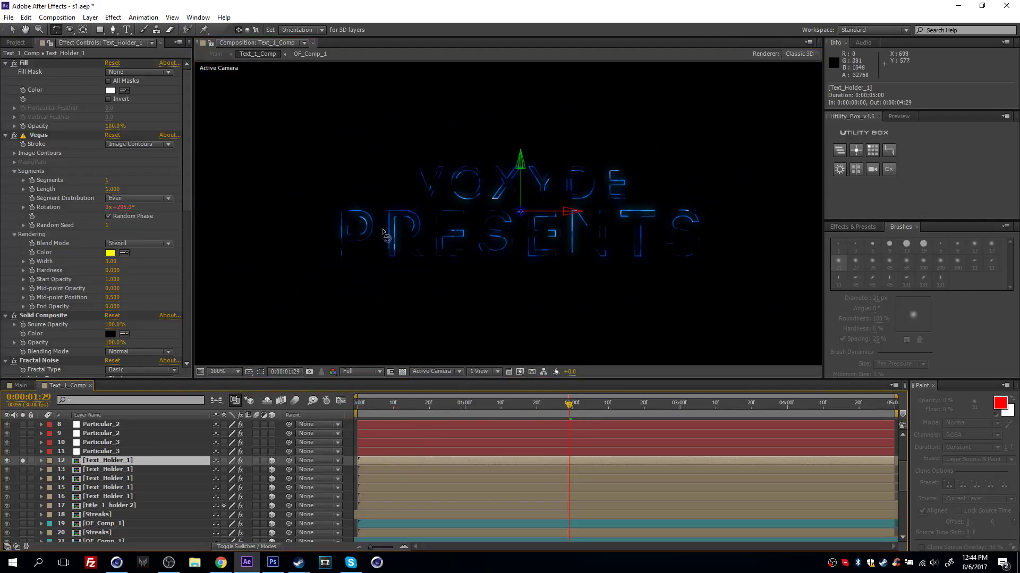
- Add Text_Holder_1 layers 13 and 14 to the solo view and compare the effect settings of layers 12 to 15
{"action": "left_click", "coordinate": [22, 470]}
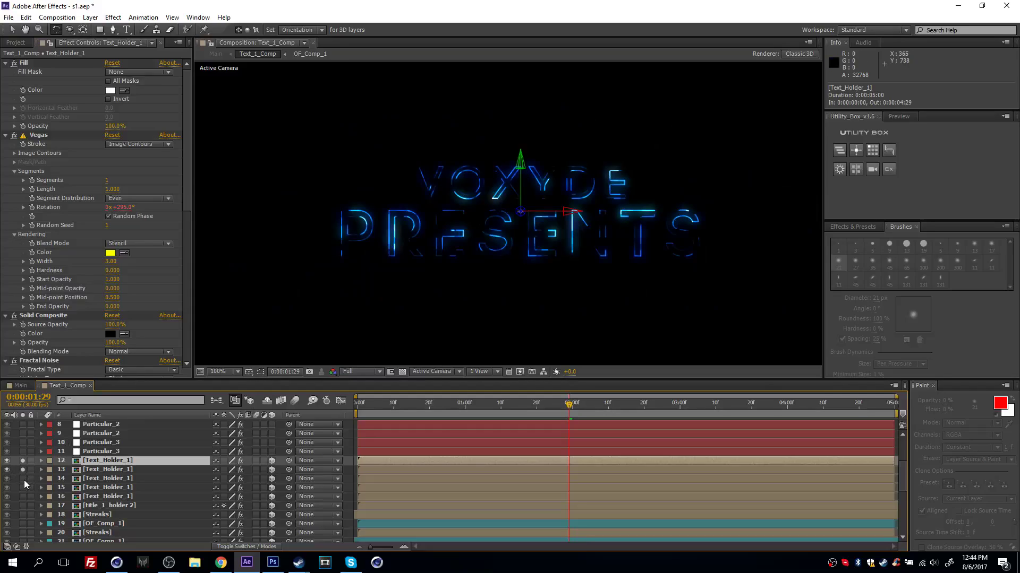
{"action": "left_click", "coordinate": [123, 478]}
{"action": "left_click", "coordinate": [120, 470]}
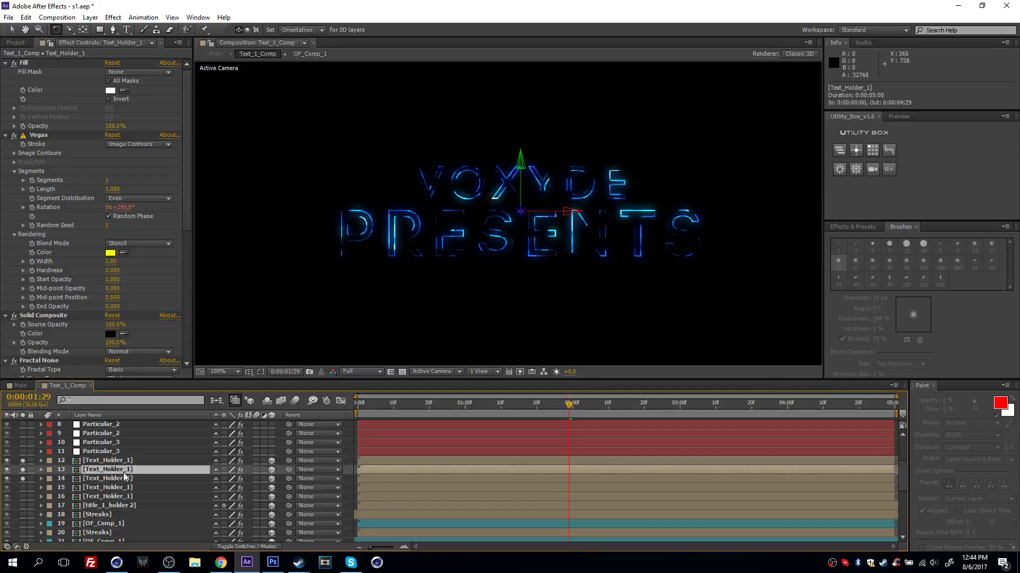
{"action": "left_click", "coordinate": [117, 462]}
{"action": "left_click", "coordinate": [117, 470]}
{"action": "left_click", "coordinate": [118, 478]}
{"action": "left_click", "coordinate": [118, 488]}
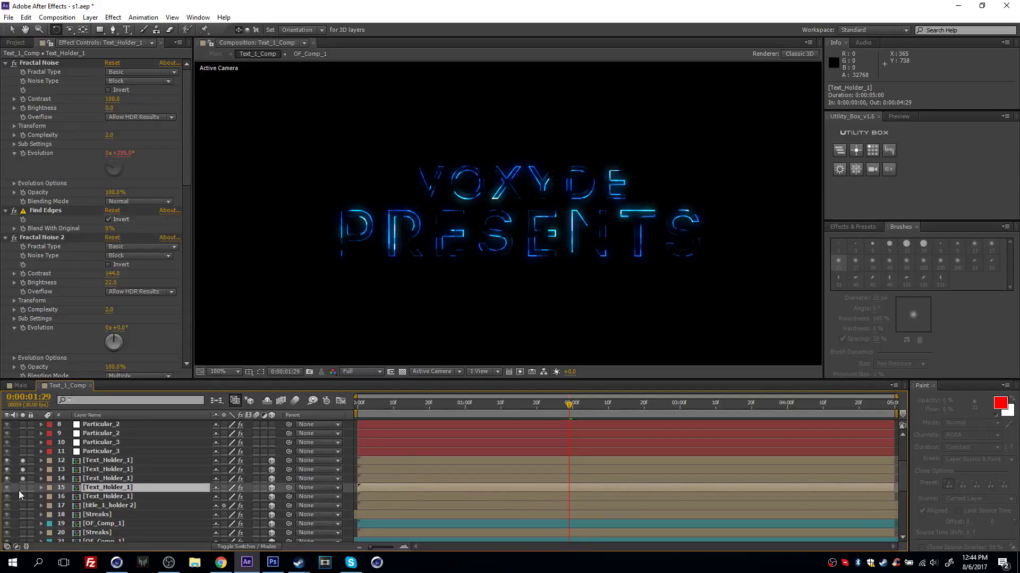
- Add Text_Holder_1 layer 15 to the solo view and inspect its text pattern at 200% zoom, returning to 100%
{"action": "left_click", "coordinate": [23, 488]}
{"action": "key", "text": "period"}
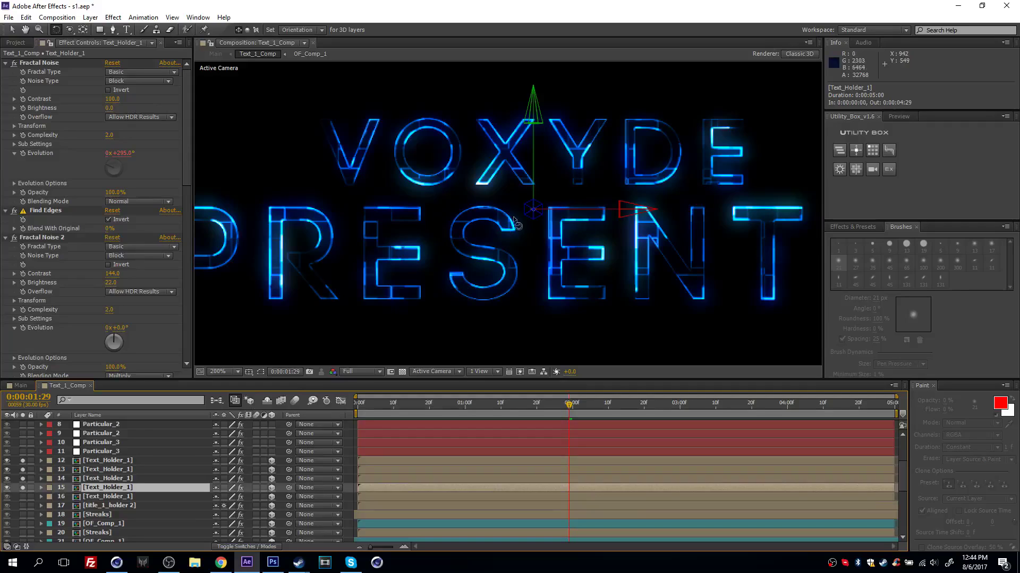
{"action": "key", "text": "comma"}
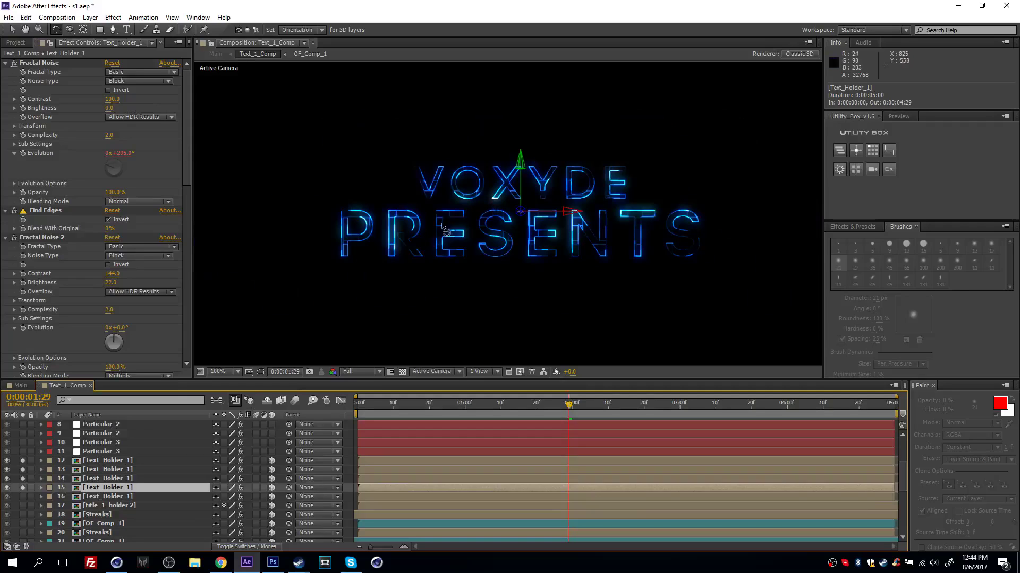
- Add Text_Holder_1 layer 16 to the solo view and display its Fill and Curves effects
{"action": "left_click", "coordinate": [23, 497]}
{"action": "left_click", "coordinate": [127, 497]}
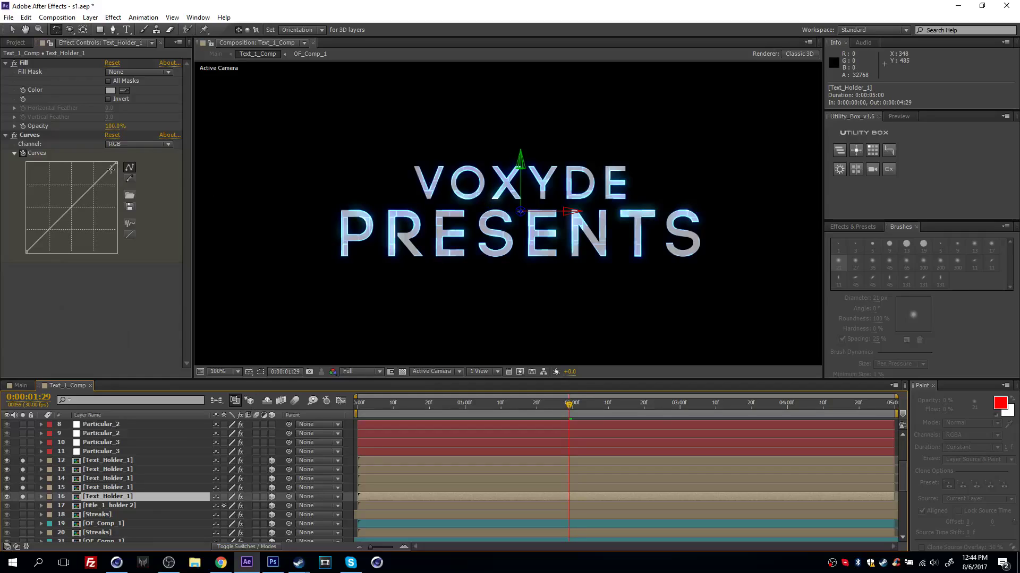
{"action": "mouse_move", "coordinate": [116, 164]}
{"action": "left_mouse_down"}
{"action": "mouse_move", "coordinate": [116, 221]}
{"action": "mouse_move", "coordinate": [117, 162]}
{"action": "left_mouse_up"}
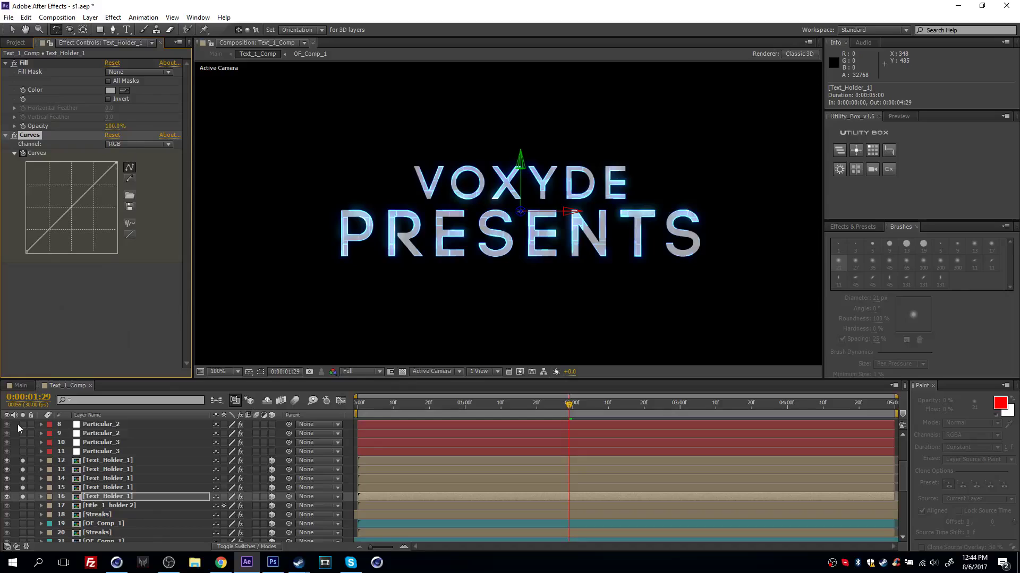
- Add title_1_holder 2 layer 17 to the solo view, inspect its text extrusion at 200% zoom, and clear all solos at 100%
{"action": "left_click", "coordinate": [23, 507]}
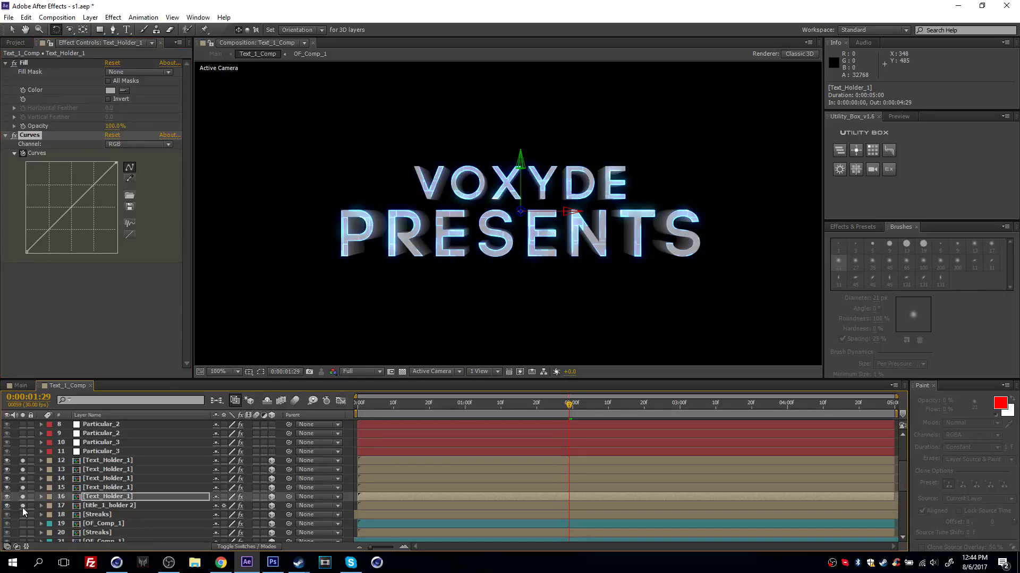
{"action": "left_click", "coordinate": [106, 505]}
{"action": "key", "text": "period"}
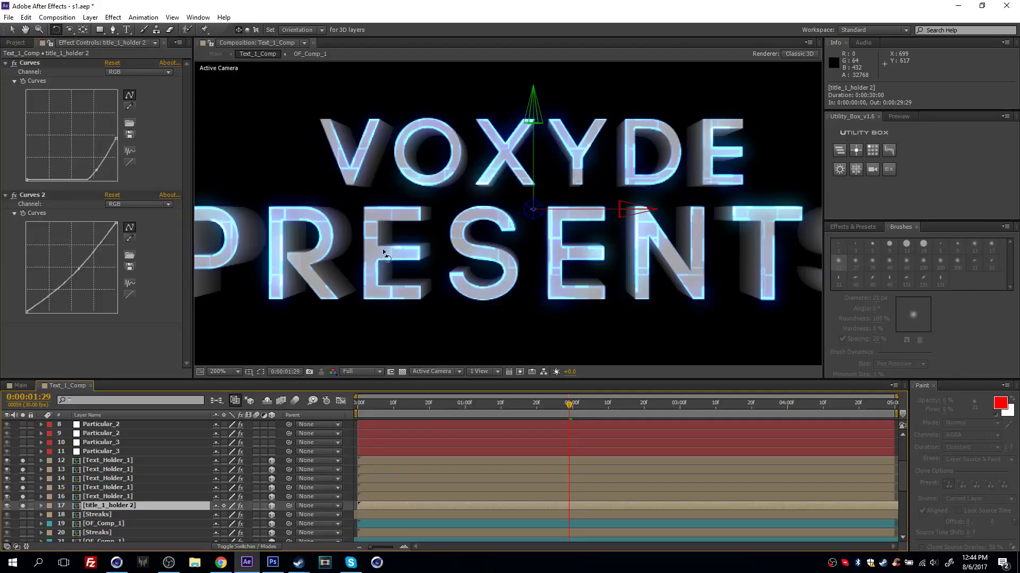
{"action": "key", "text": "comma"}
{"action": "left_click", "coordinate": [23, 506]}
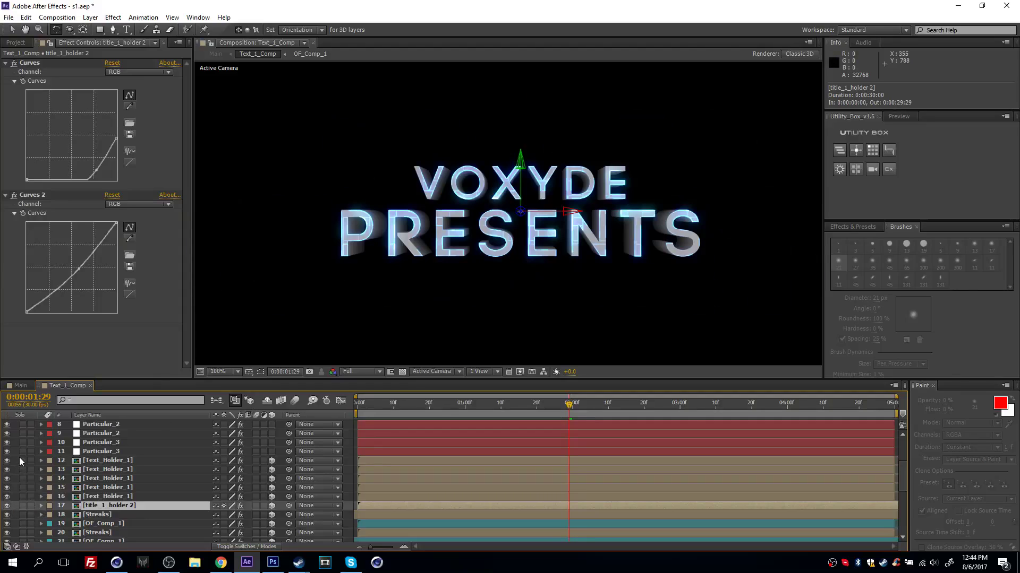
- Set the preview resolution to Third and display the Glow settings of Streaks layer 18 with the composition at 50% zoom
{"action": "left_click", "coordinate": [121, 514]}
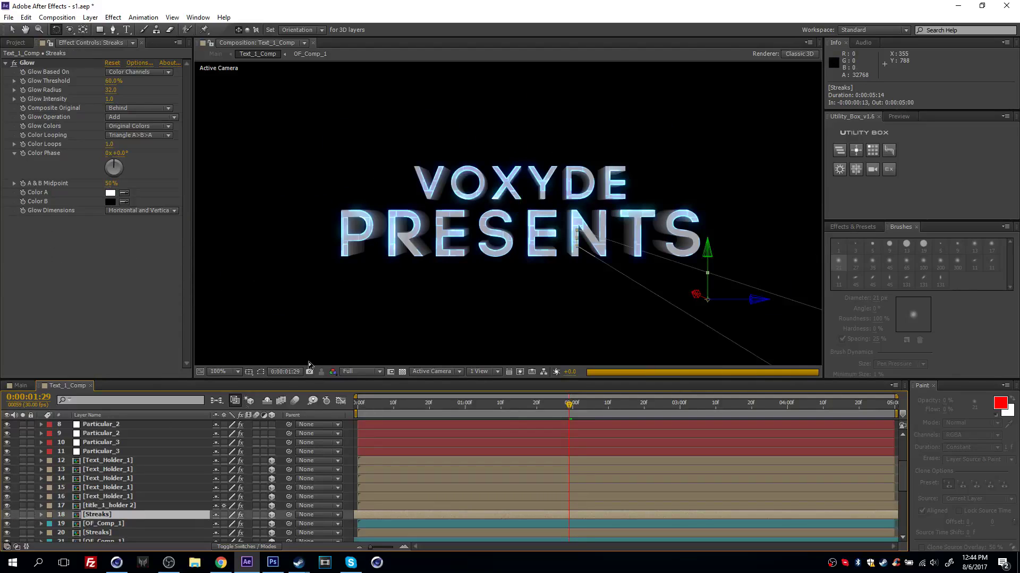
{"action": "left_click", "coordinate": [360, 372]}
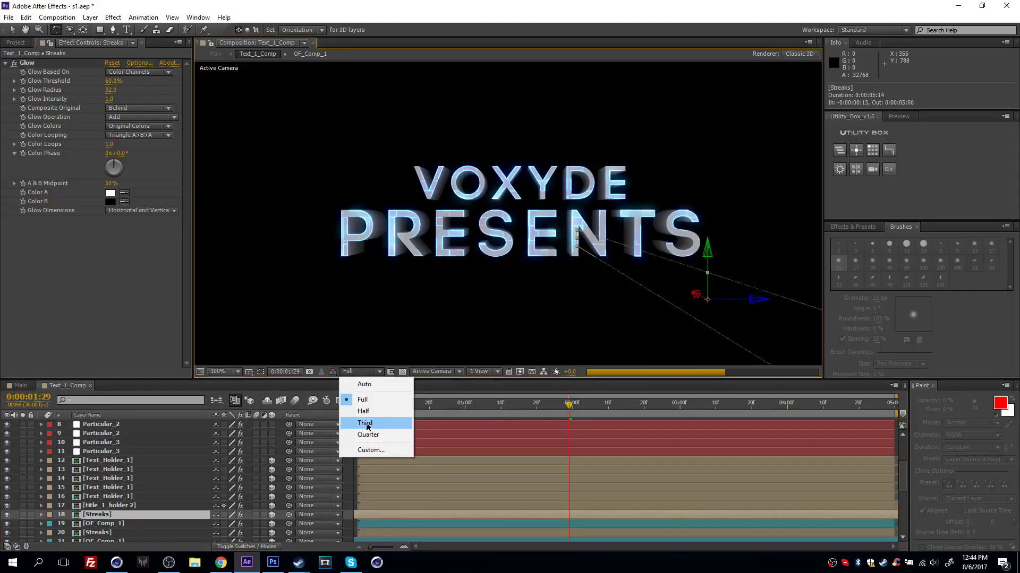
{"action": "left_click", "coordinate": [367, 423]}
{"action": "left_click", "coordinate": [106, 424]}
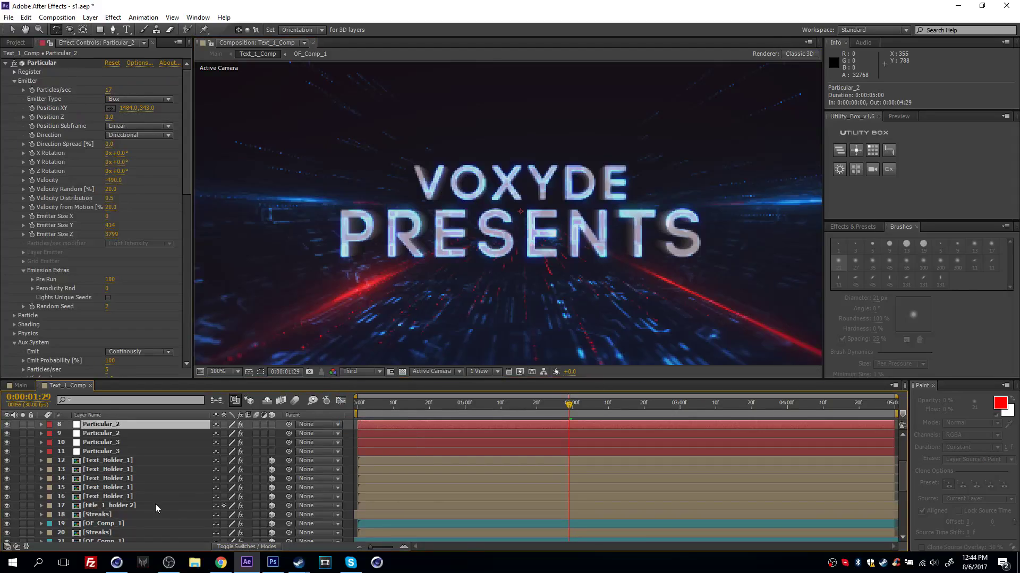
{"action": "left_click", "coordinate": [121, 514]}
{"action": "scroll", "coordinate": [441, 279], "scroll_direction": "down", "scroll_amount": 2}
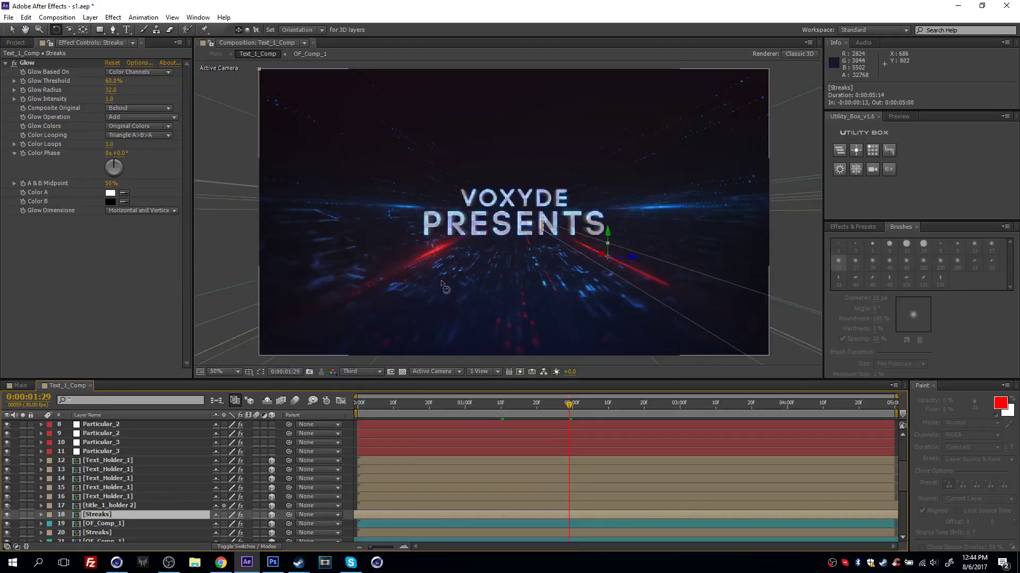
- Solo Streaks layer 18, scrub the timeline to 0:00:02:29 to watch its motion, and turn the solo off
{"action": "left_click", "coordinate": [23, 515]}
{"action": "mouse_move", "coordinate": [556, 406]}
{"action": "left_mouse_down"}
{"action": "mouse_move", "coordinate": [416, 408]}
{"action": "mouse_move", "coordinate": [736, 402]}
{"action": "mouse_move", "coordinate": [621, 400]}
{"action": "mouse_move", "coordinate": [675, 403]}
{"action": "left_mouse_up"}
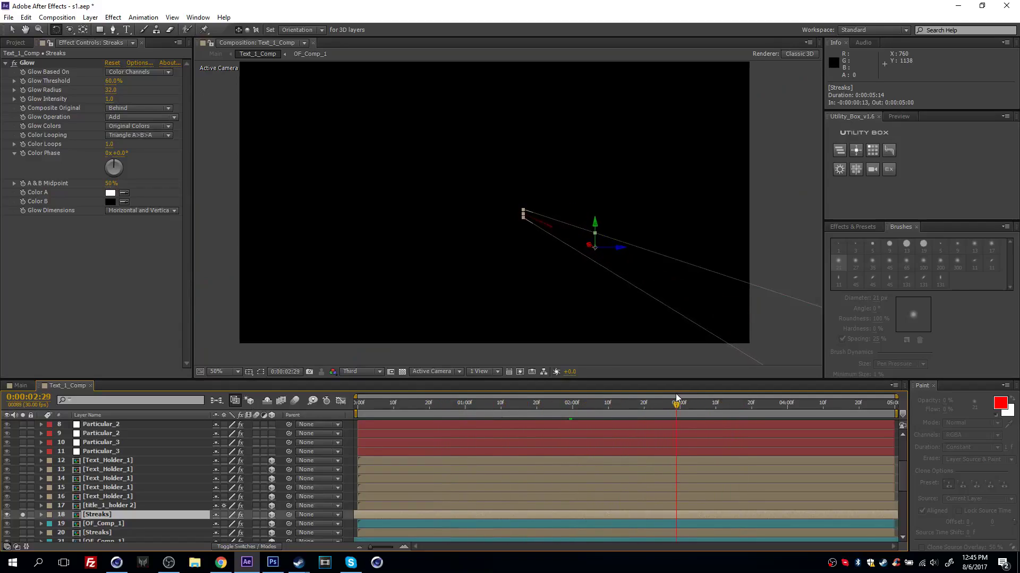
{"action": "left_click", "coordinate": [23, 518]}
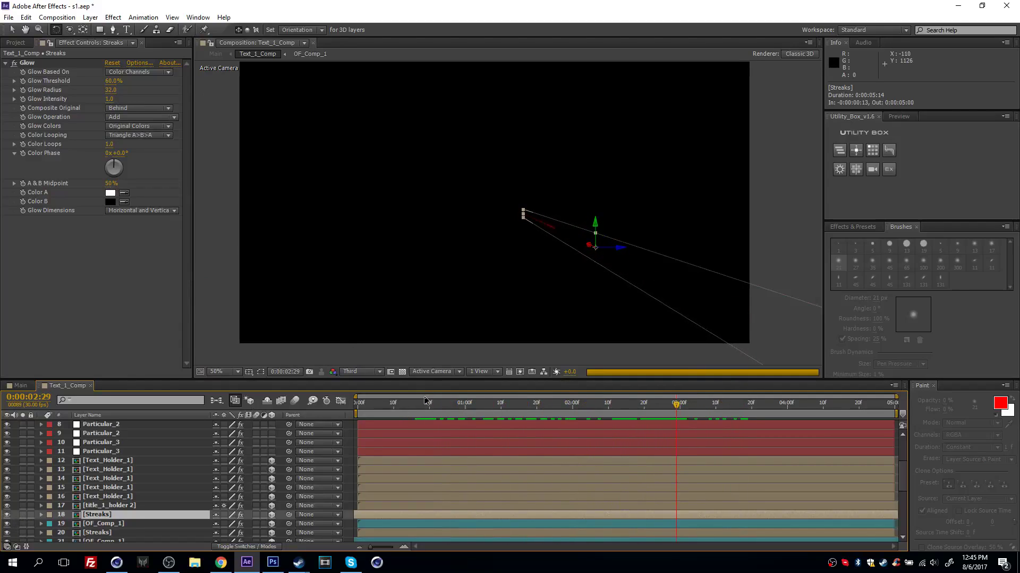
- Move Streaks layer 18 along the X axis to position 1128.4, 804.4, 327.2 and check it at 0:00:01:28
{"action": "key", "text": "v"}
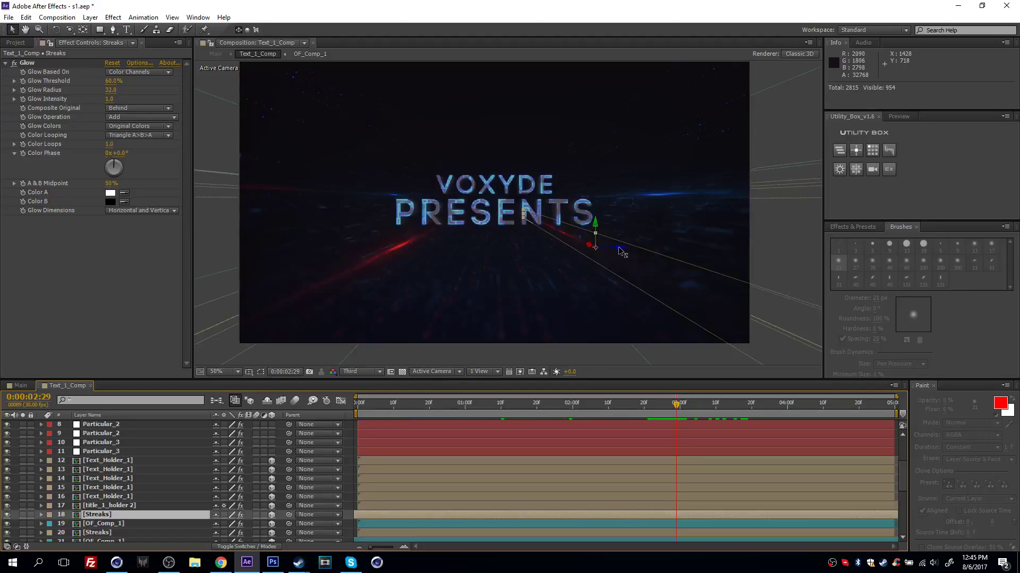
{"action": "mouse_move", "coordinate": [622, 253]}
{"action": "left_mouse_down"}
{"action": "mouse_move", "coordinate": [382, 287]}
{"action": "mouse_move", "coordinate": [514, 285]}
{"action": "left_mouse_up"}
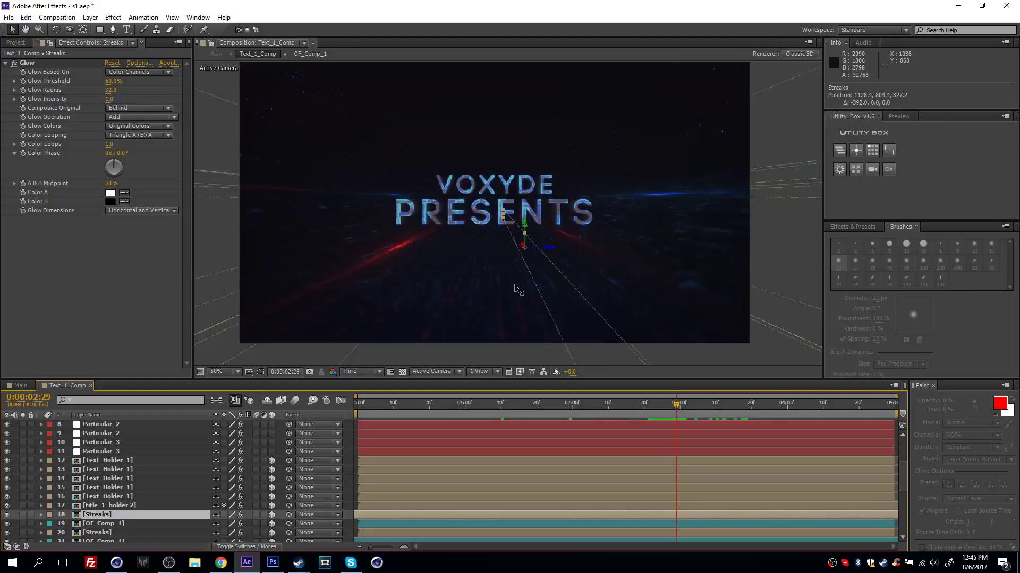
{"action": "left_click_drag", "start_coordinate": [694, 412], "coordinate": [532, 409]}
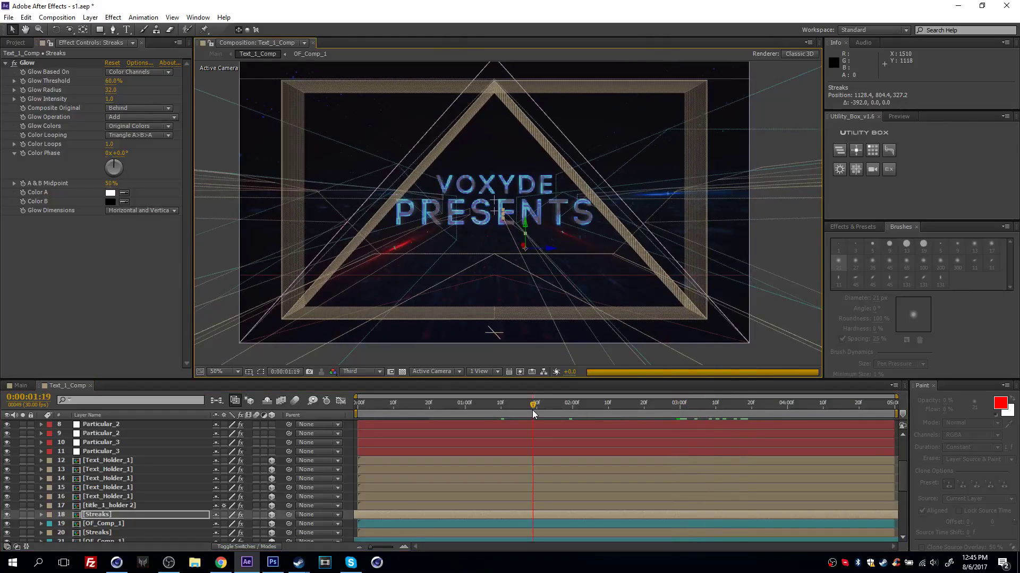
{"action": "left_click", "coordinate": [564, 410]}
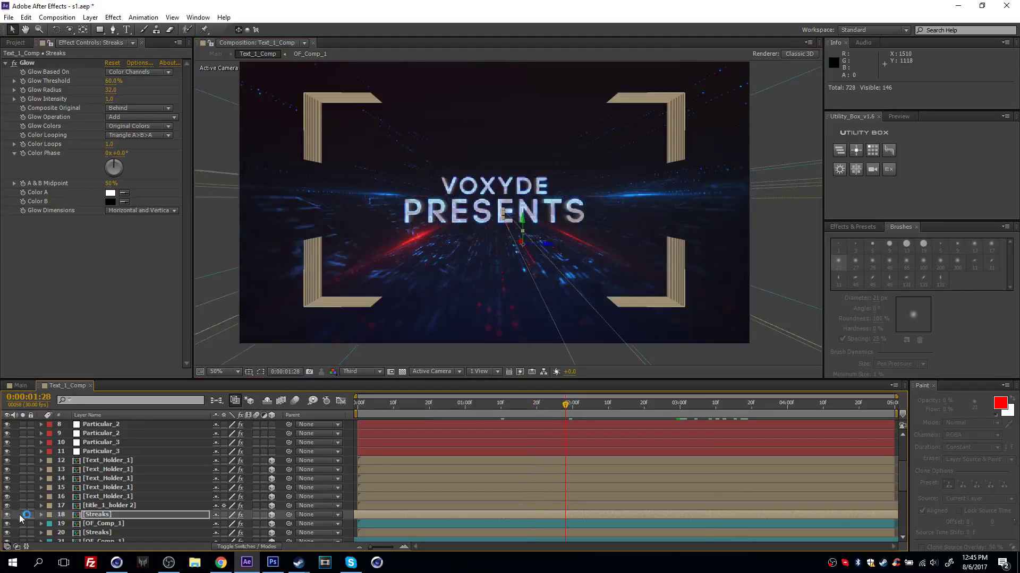
{"action": "left_click", "coordinate": [22, 515]}
{"action": "left_click", "coordinate": [23, 514]}
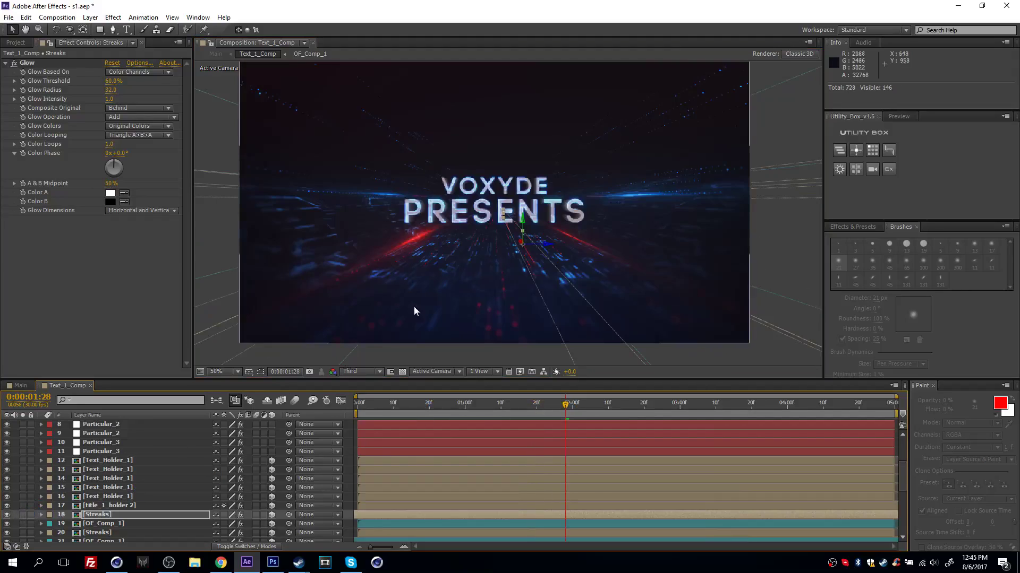
- Move Streaks layer 18 along the X axis to position 1505.4, 804.4, 327.2 and view the composition at 50% zoom
{"action": "scroll", "coordinate": [496, 282], "scroll_direction": "up", "scroll_amount": 2}
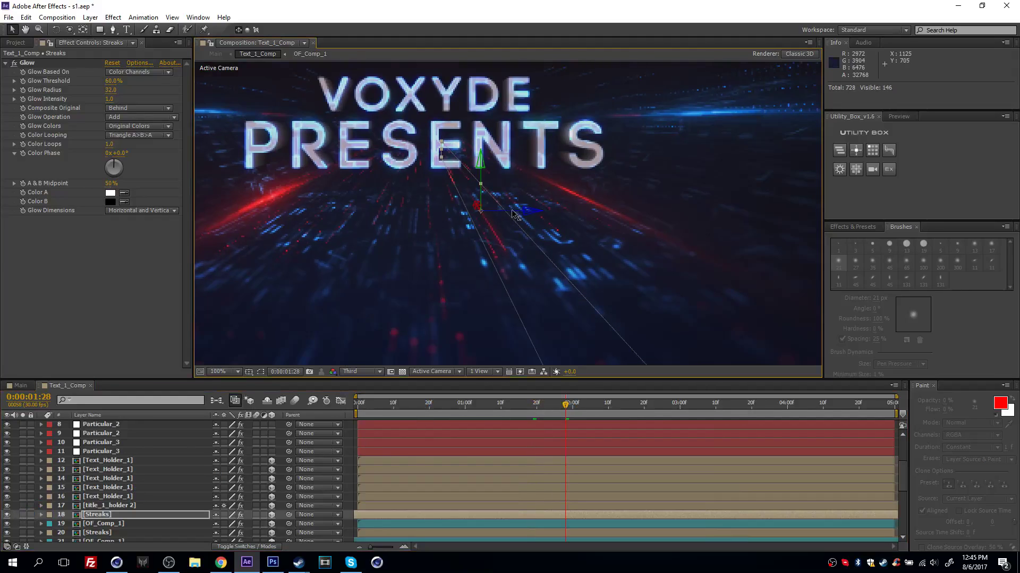
{"action": "left_click_drag", "start_coordinate": [513, 214], "coordinate": [713, 209]}
{"action": "key", "text": "comma"}
{"action": "key", "text": "comma"}
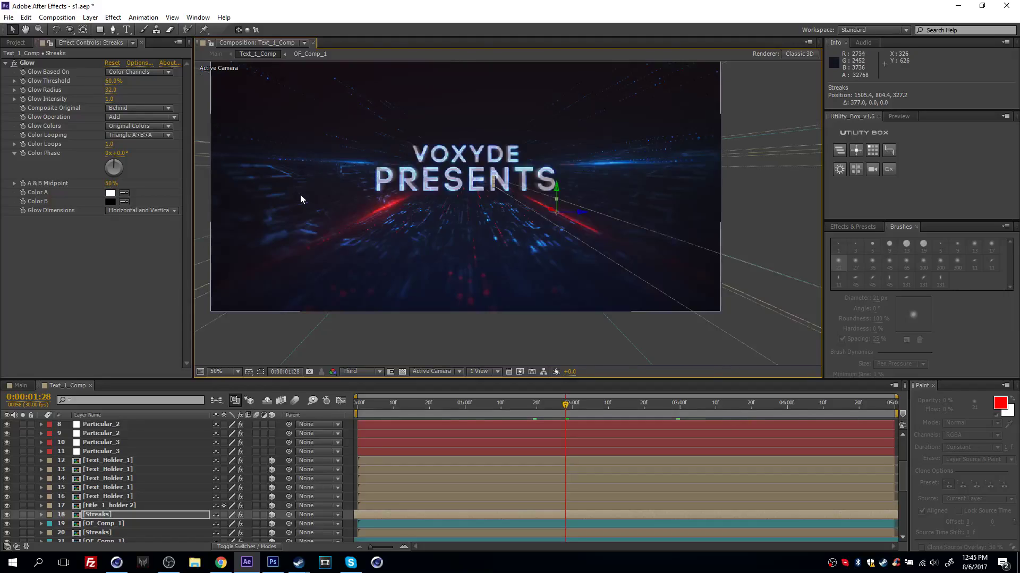
{"action": "left_click_drag", "start_coordinate": [361, 205], "coordinate": [383, 219]}
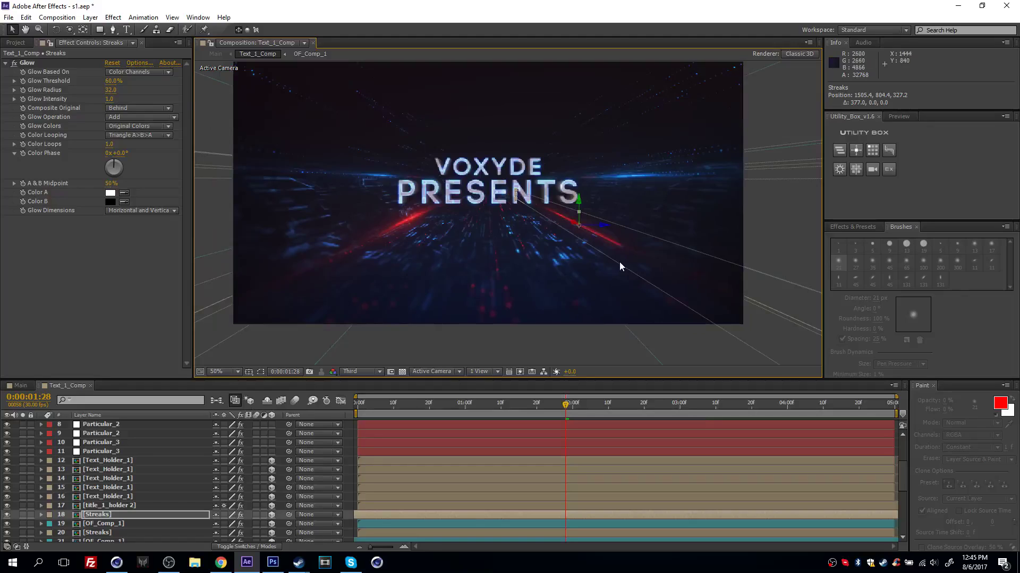
- Open the Streaks precomp from layer 18, scrub through its animation to 0:00:03:04, and return to Text_1_Comp
{"action": "left_click", "coordinate": [86, 516]}
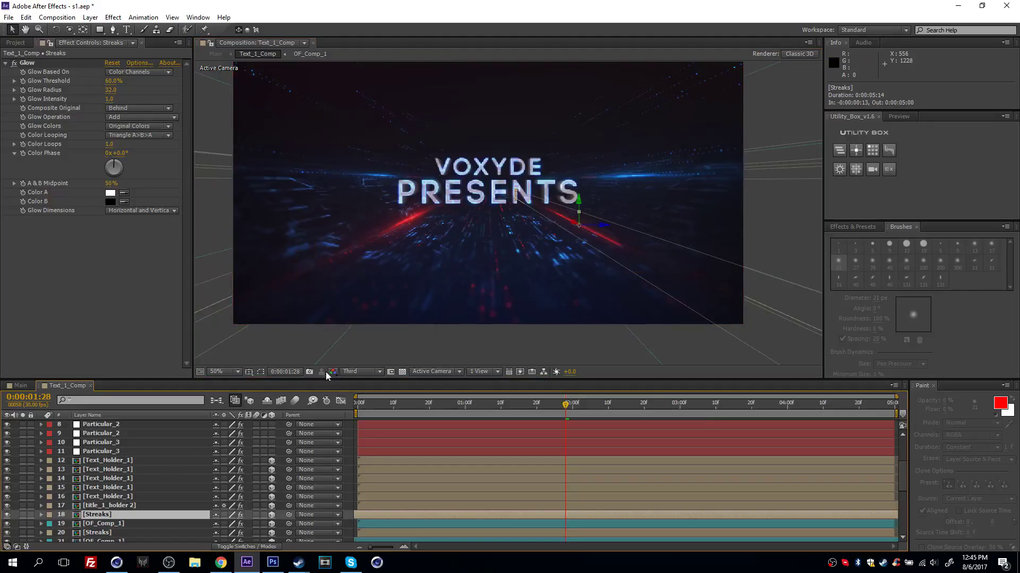
{"action": "scroll", "coordinate": [136, 487], "scroll_direction": "down", "scroll_amount": 1}
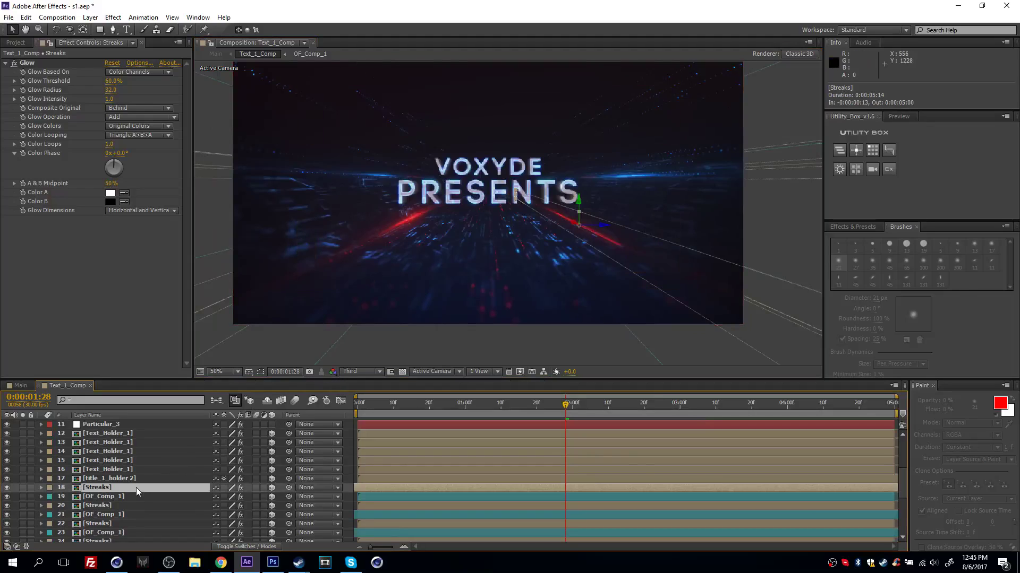
{"action": "double_click", "coordinate": [90, 488]}
{"action": "mouse_move", "coordinate": [381, 408]}
{"action": "left_mouse_down"}
{"action": "mouse_move", "coordinate": [348, 418]}
{"action": "mouse_move", "coordinate": [745, 409]}
{"action": "mouse_move", "coordinate": [487, 402]}
{"action": "left_mouse_up"}
{"action": "left_click", "coordinate": [67, 386]}
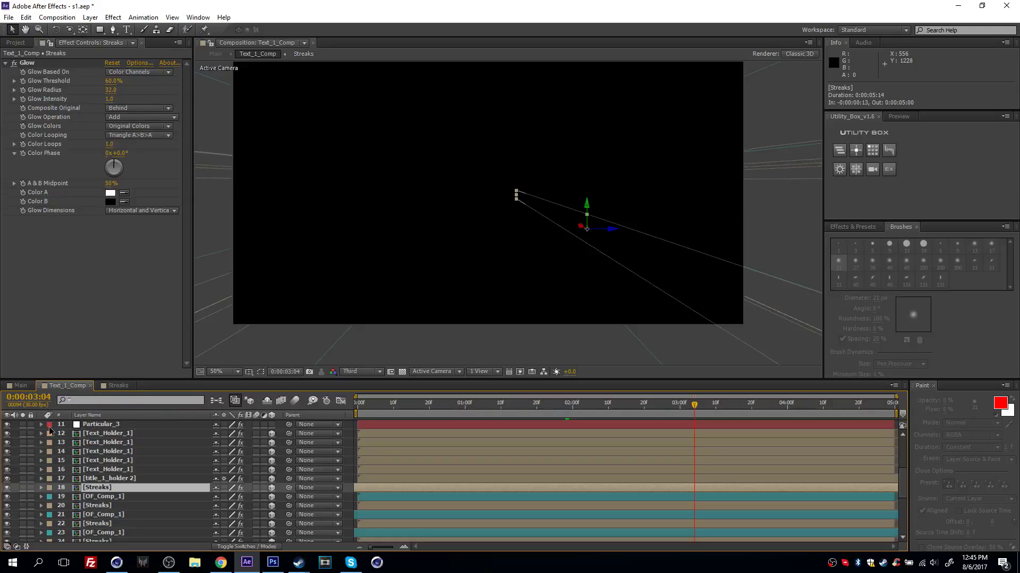
- Solo OF_Comp_1 layers 19, 21 and 23 together and display the Tritone effect of layer 23
{"action": "left_click", "coordinate": [94, 497]}
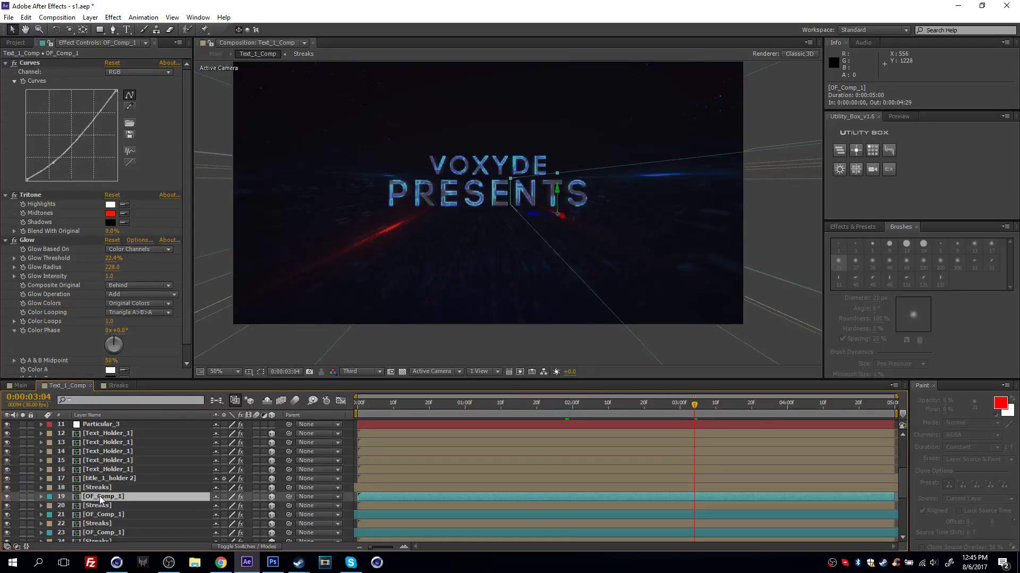
{"action": "left_click", "coordinate": [22, 498]}
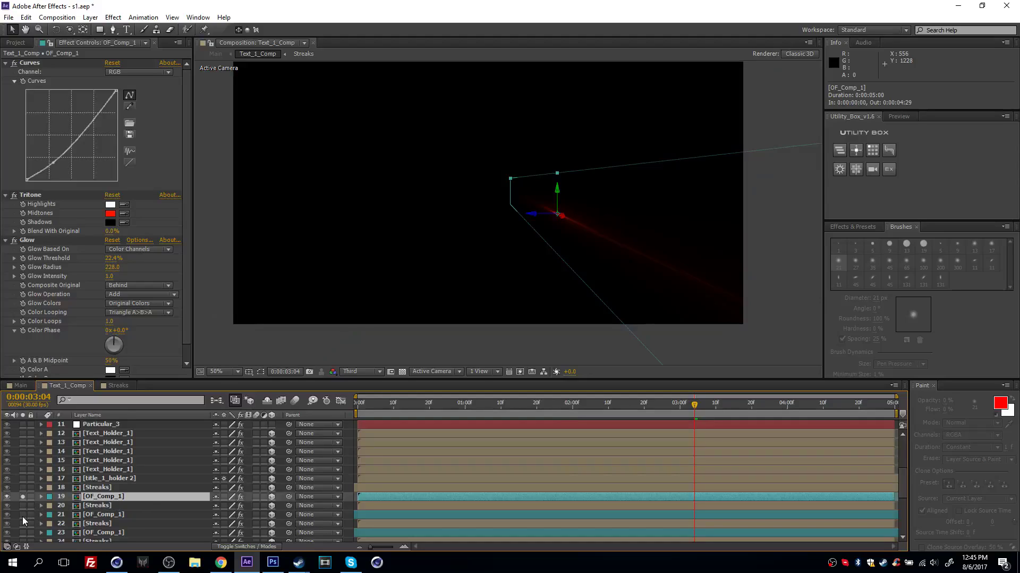
{"action": "left_click", "coordinate": [22, 515]}
{"action": "scroll", "coordinate": [26, 513], "scroll_direction": "down", "scroll_amount": 1}
{"action": "left_click", "coordinate": [113, 507]}
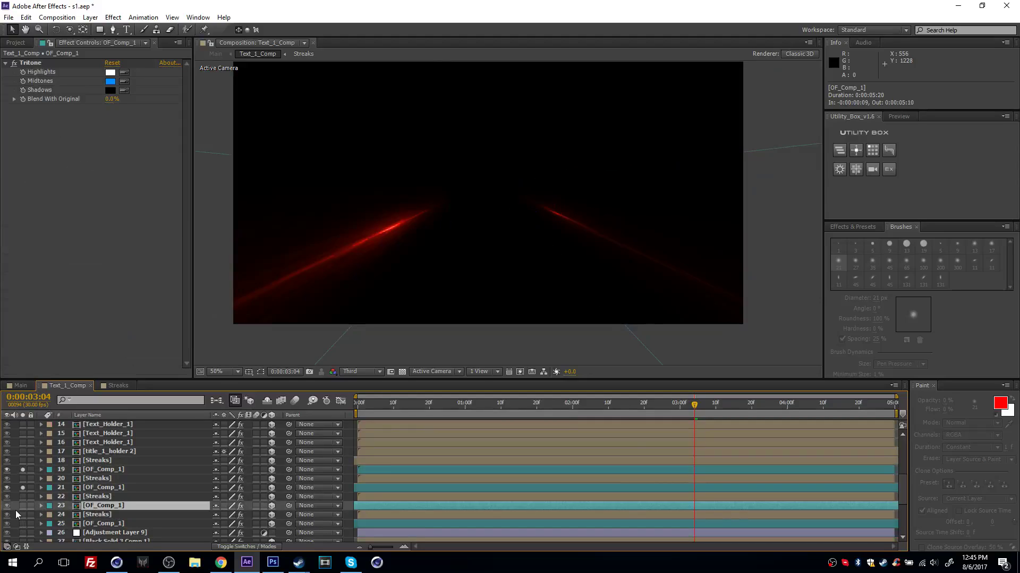
{"action": "left_click", "coordinate": [23, 506]}
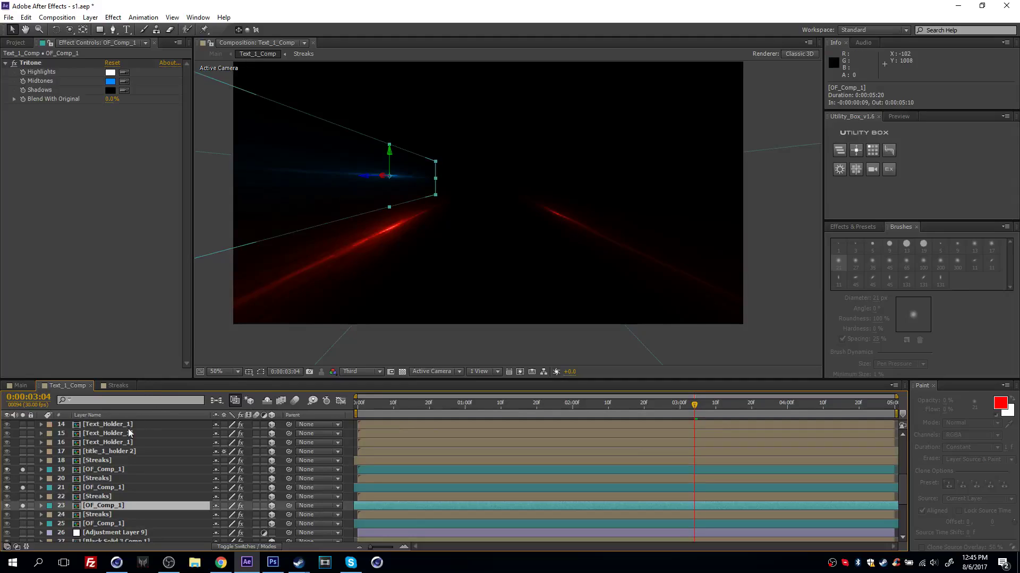
- Try green 00FF1E as the Tritone midtones color on OF_Comp_1 layer 23, and undo the change
{"action": "left_click", "coordinate": [27, 62]}
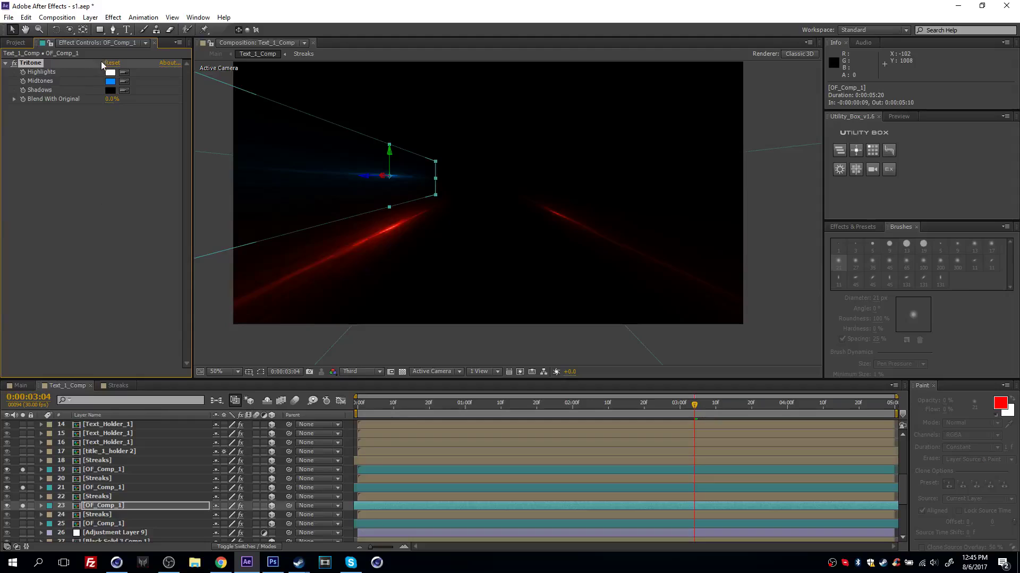
{"action": "left_click", "coordinate": [111, 82]}
{"action": "left_click_drag", "start_coordinate": [244, 346], "coordinate": [247, 353]}
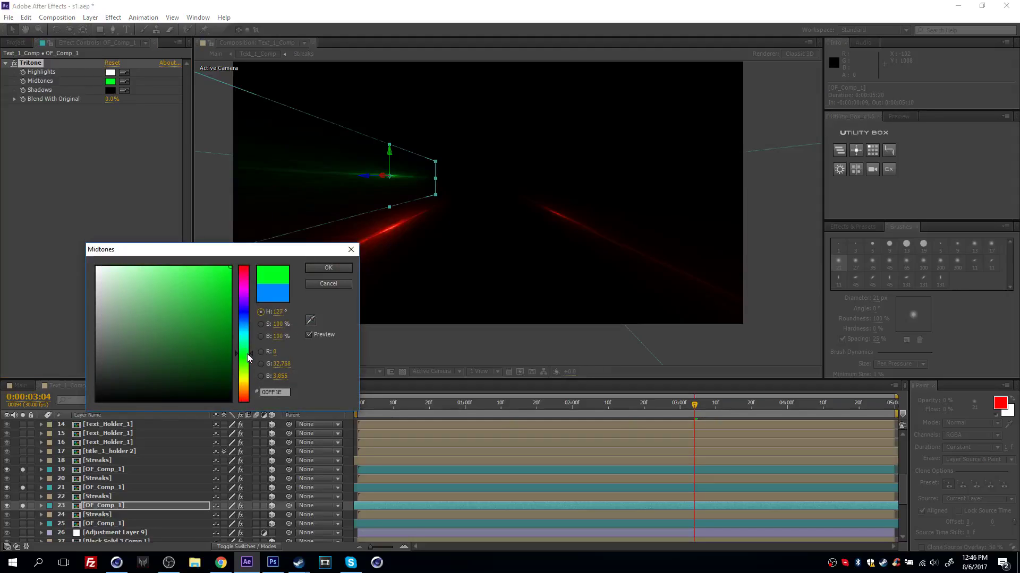
{"action": "left_click", "coordinate": [321, 266]}
{"action": "key", "text": "ctrl+z"}
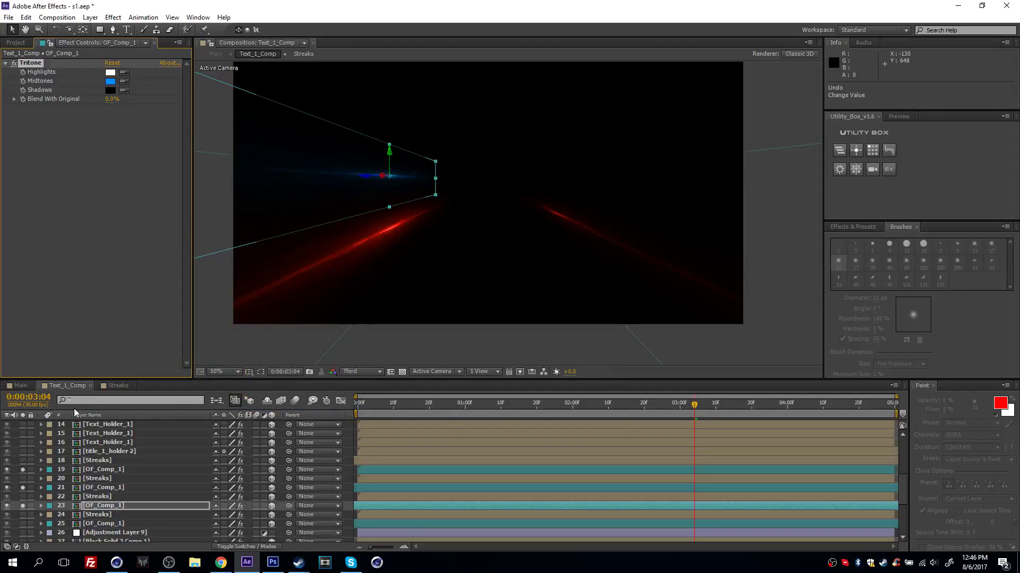
- Open the OF_Comp_1 precomp, display the Fractal Noise settings of Black Solid 13, and collapse that layer's properties
{"action": "left_click", "coordinate": [99, 506]}
{"action": "double_click", "coordinate": [100, 506]}
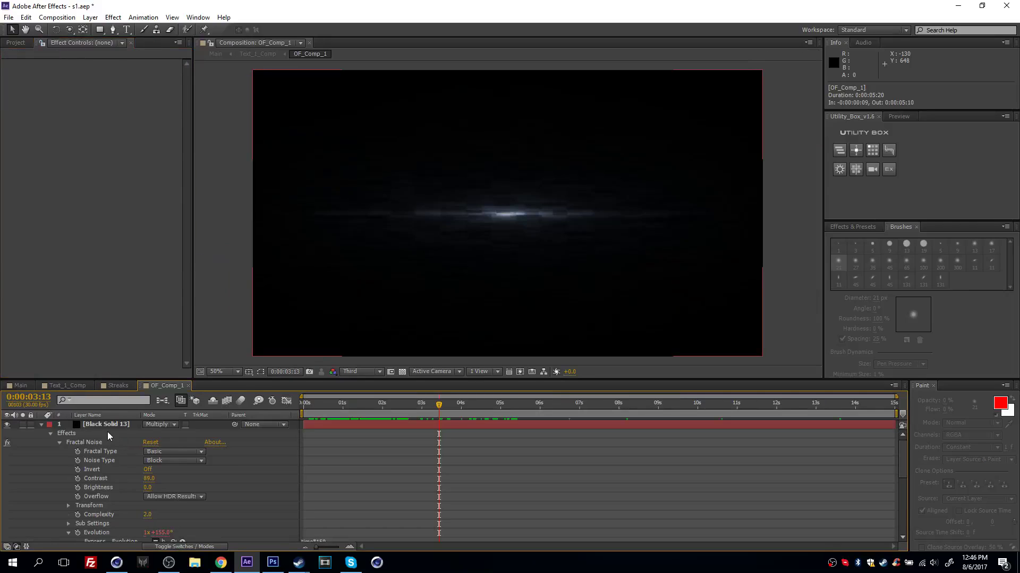
{"action": "left_click", "coordinate": [107, 431]}
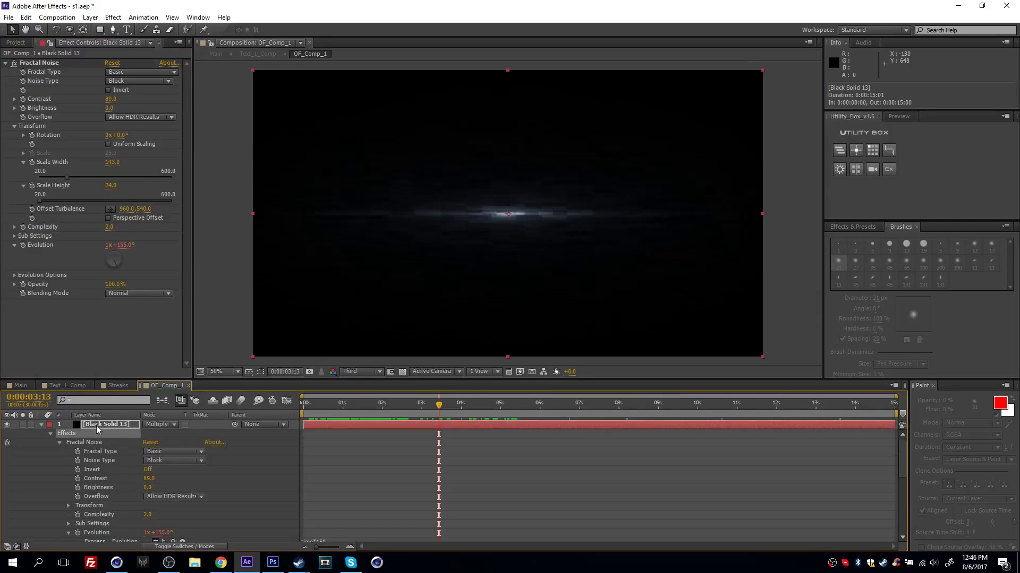
{"action": "left_click", "coordinate": [41, 425]}
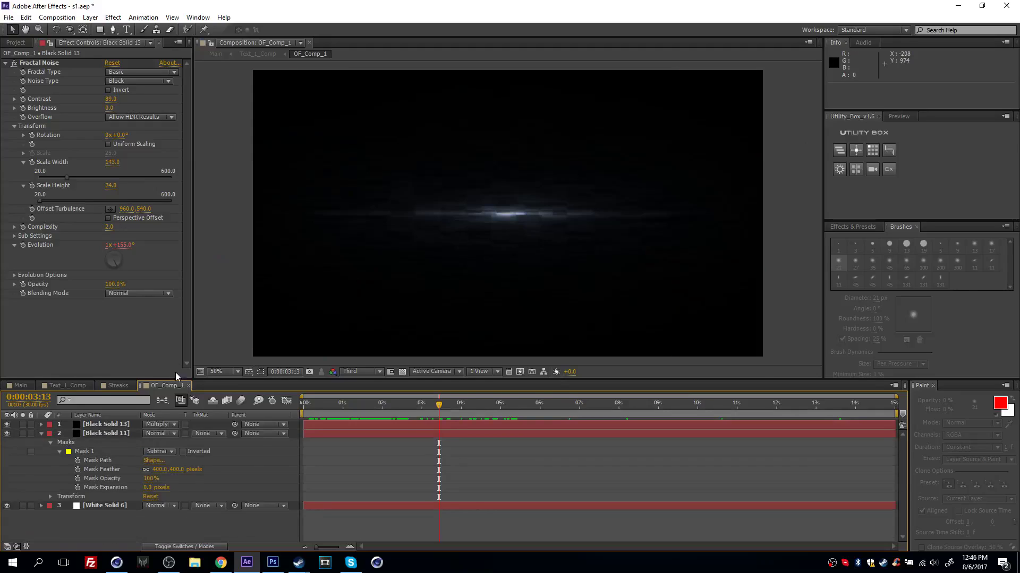
- Display White Solid 6's Optical Flares settings, hide Black Solid 11 and 13, and scrub the flare's flicker to 0:00:04:16
{"action": "left_click", "coordinate": [117, 507]}
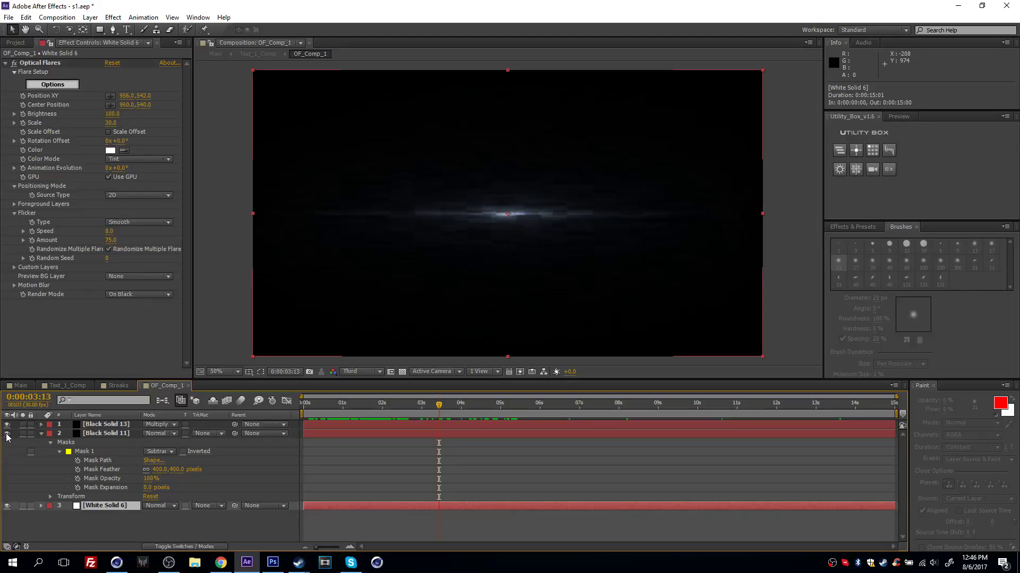
{"action": "left_click_drag", "start_coordinate": [7, 435], "coordinate": [7, 425]}
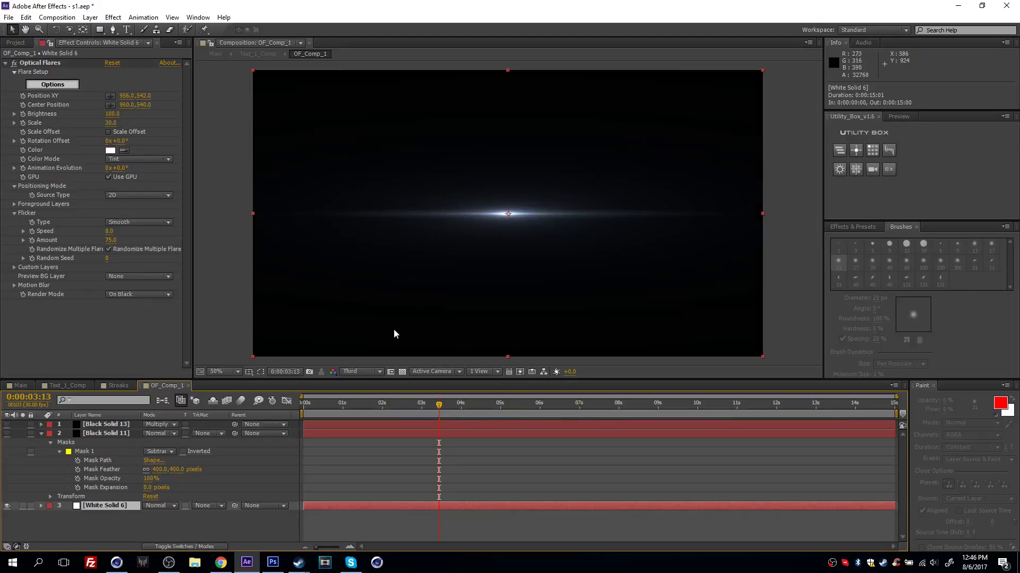
{"action": "left_click_drag", "start_coordinate": [434, 415], "coordinate": [481, 409]}
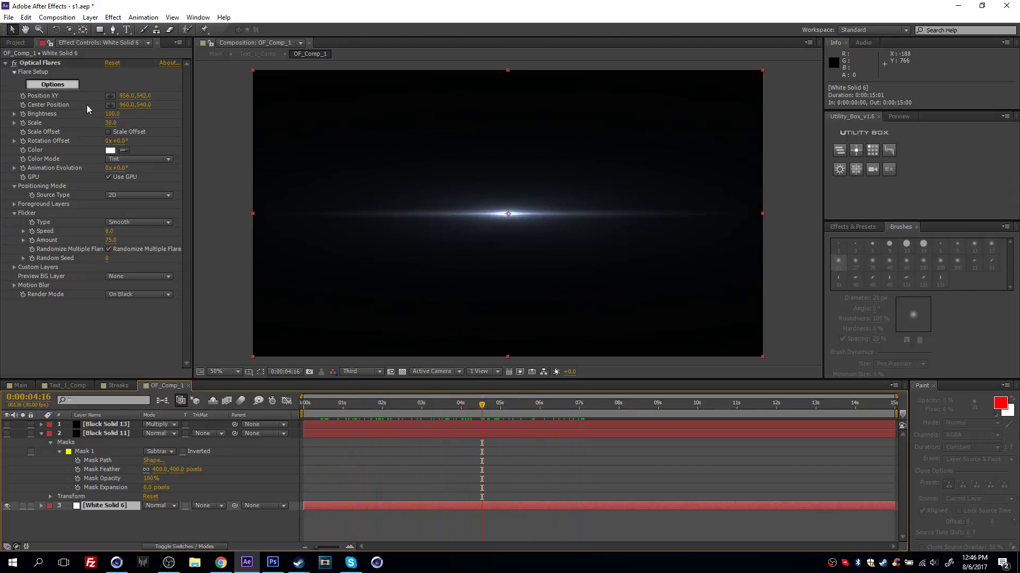
- Apply the Sankor 16 preset from the Motion Graphics presets to White Solid 6's Optical Flares effect
{"action": "left_click", "coordinate": [63, 84]}
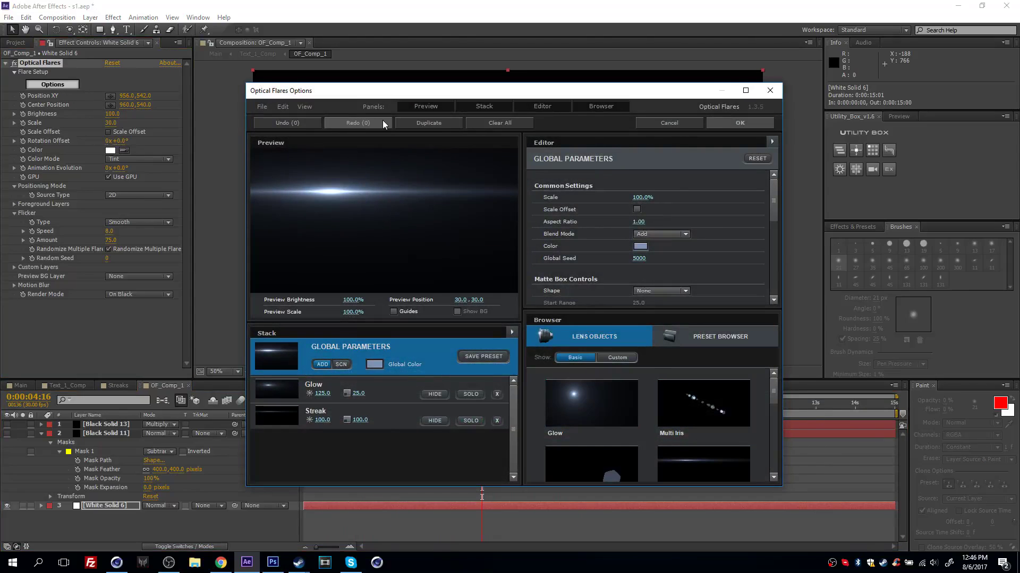
{"action": "left_click", "coordinate": [729, 333]}
{"action": "scroll", "coordinate": [698, 405], "scroll_direction": "down", "scroll_amount": 1}
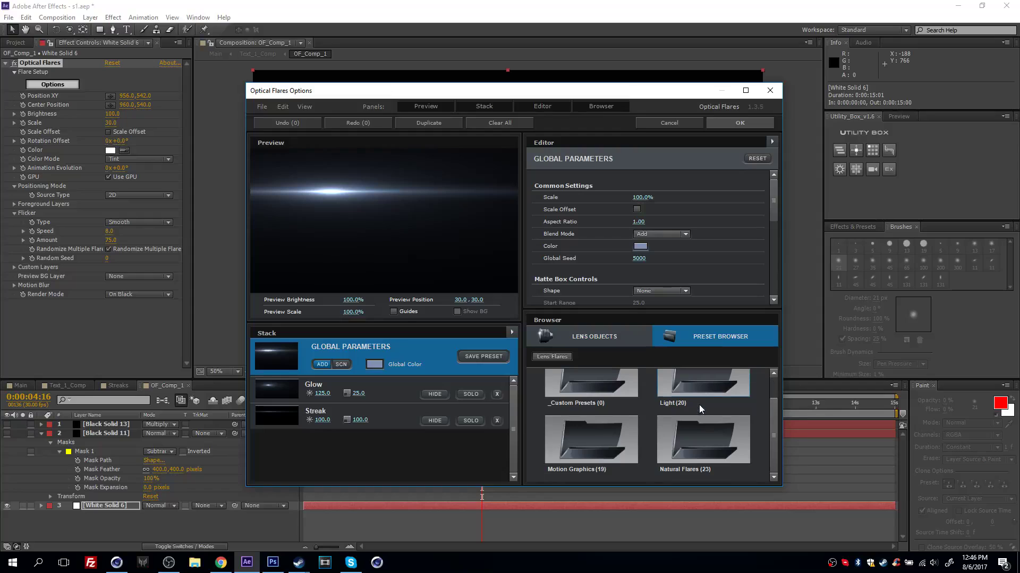
{"action": "left_click", "coordinate": [598, 436]}
{"action": "scroll", "coordinate": [652, 392], "scroll_direction": "down", "scroll_amount": 5}
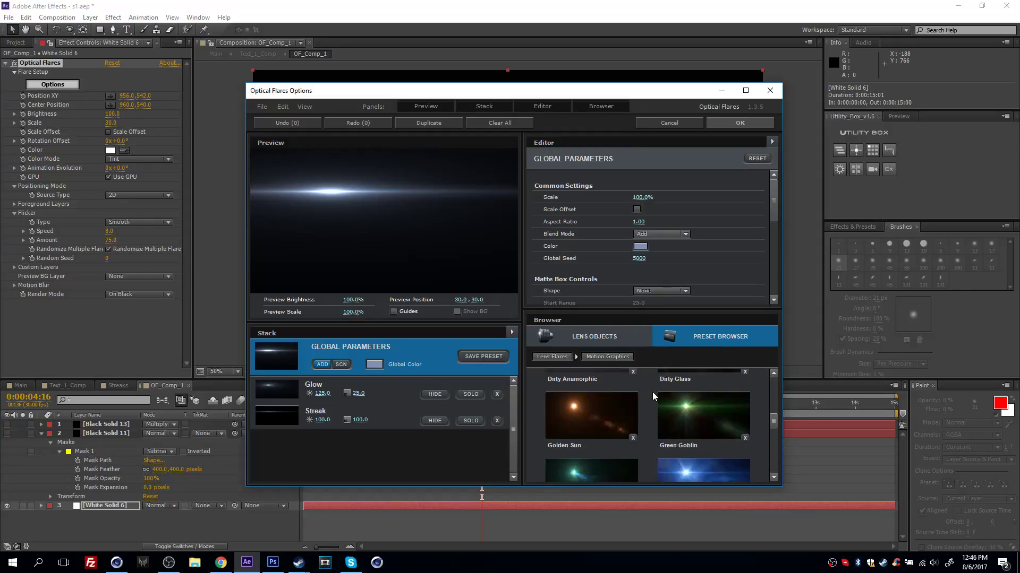
{"action": "left_click", "coordinate": [695, 448]}
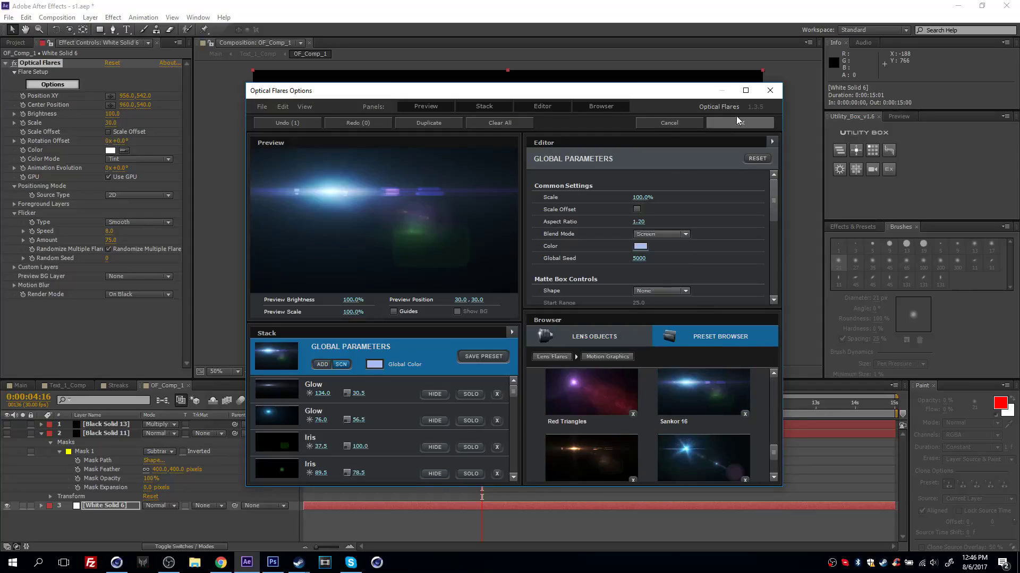
{"action": "left_click", "coordinate": [738, 124]}
- Show Black Solid 13 and Black Solid 11 again and preview the new flare by scrubbing to 0:00:03:03
{"action": "left_click_drag", "start_coordinate": [7, 425], "coordinate": [7, 428]}
{"action": "left_click", "coordinate": [6, 433]}
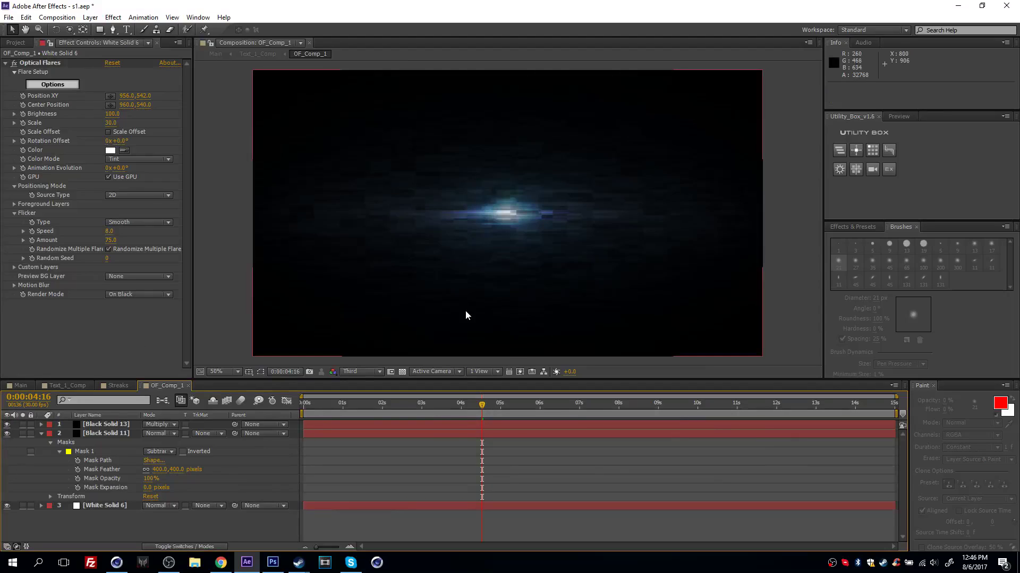
{"action": "left_click_drag", "start_coordinate": [481, 403], "coordinate": [425, 403]}
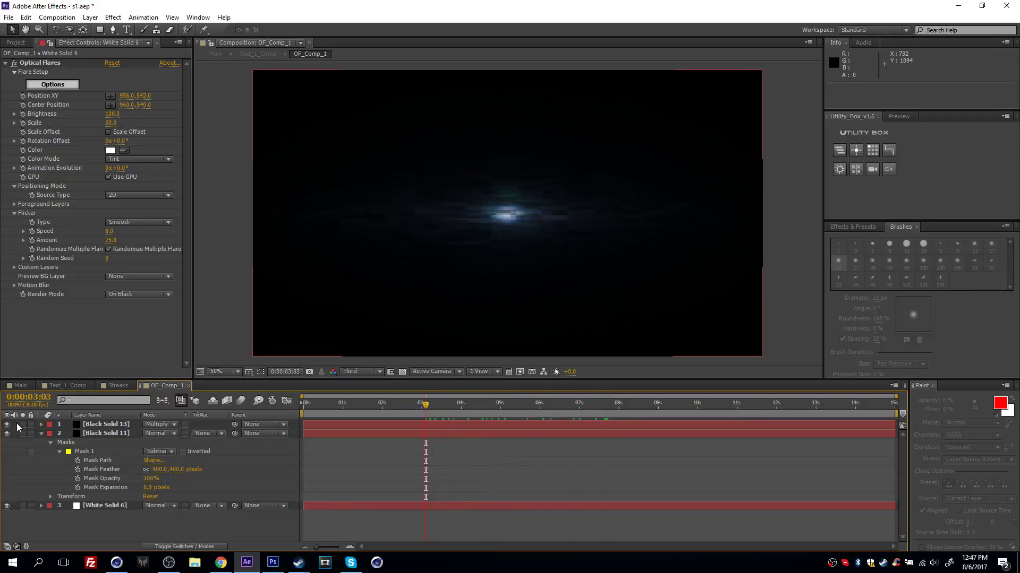
- Return to Text_1_Comp, unsolo OF_Comp_1 layers 19, 21 and 23, and scrub the full composition to 0:00:02:28
{"action": "left_click", "coordinate": [64, 386]}
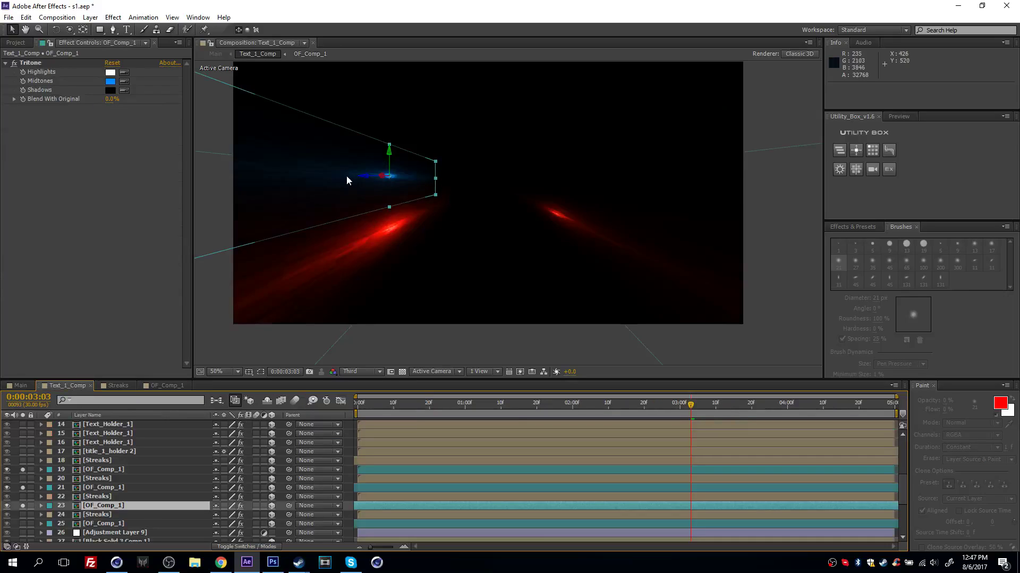
{"action": "left_click_drag", "start_coordinate": [23, 508], "coordinate": [27, 480]}
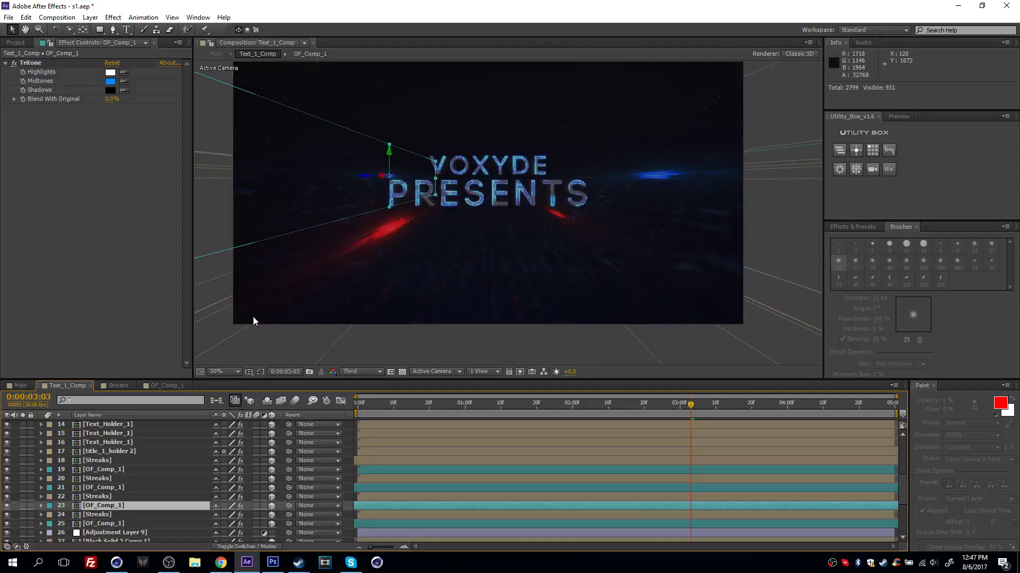
{"action": "left_click_drag", "start_coordinate": [348, 258], "coordinate": [364, 269]}
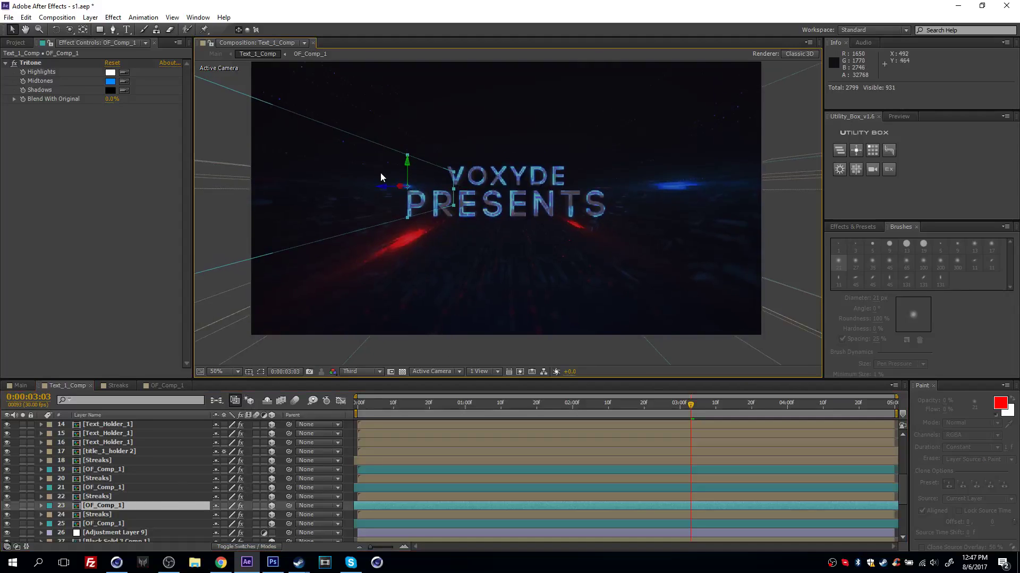
{"action": "left_click_drag", "start_coordinate": [744, 413], "coordinate": [776, 415]}
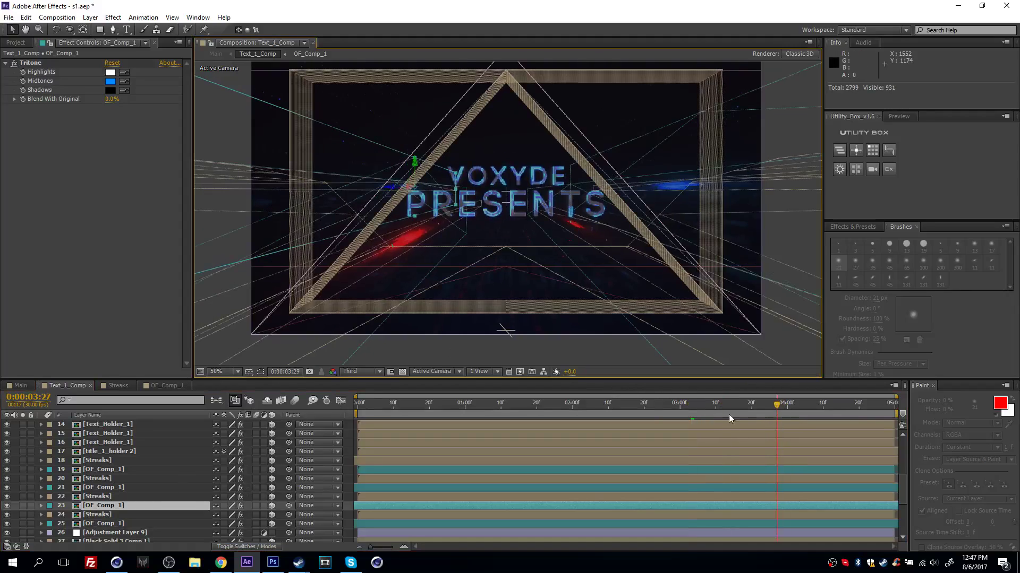
{"action": "left_click", "coordinate": [673, 415]}
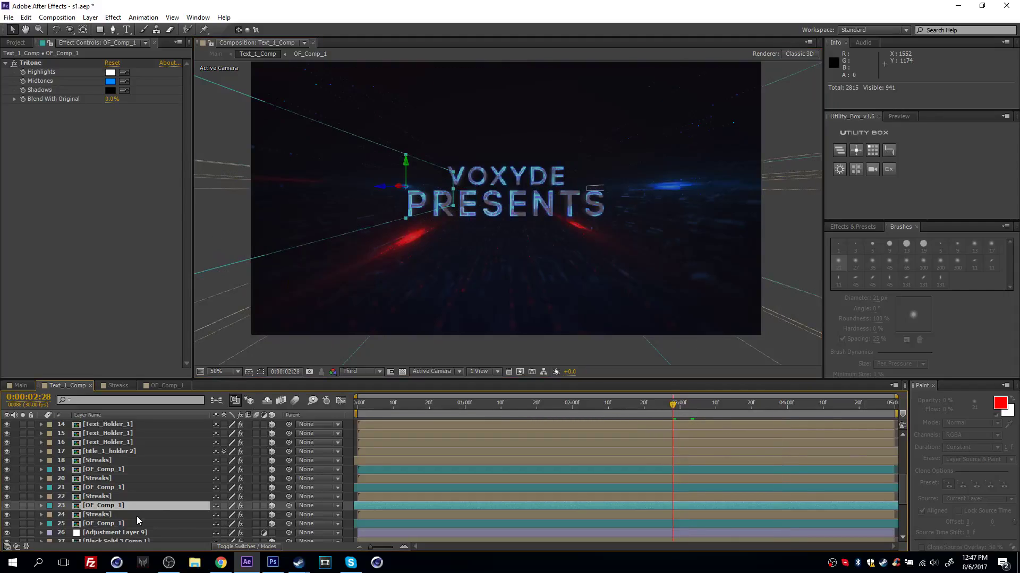
- Display Adjustment Layer 9's Curves and Glow effects and reveal its opacity keyframes
{"action": "scroll", "coordinate": [136, 516], "scroll_direction": "down", "scroll_amount": 1}
{"action": "left_click", "coordinate": [102, 503]}
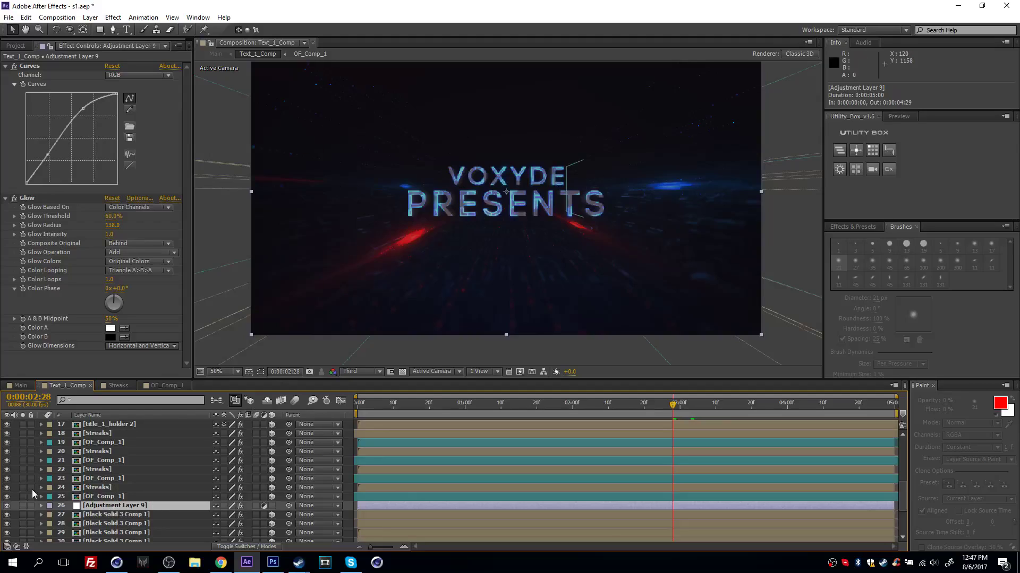
{"action": "scroll", "coordinate": [59, 499], "scroll_direction": "down", "scroll_amount": 1}
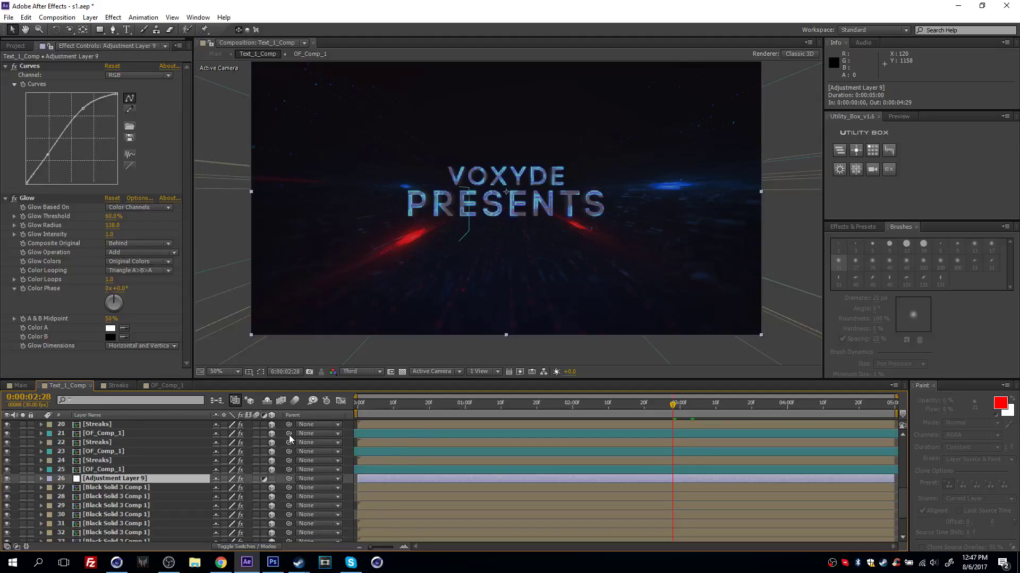
{"action": "key", "text": "t"}
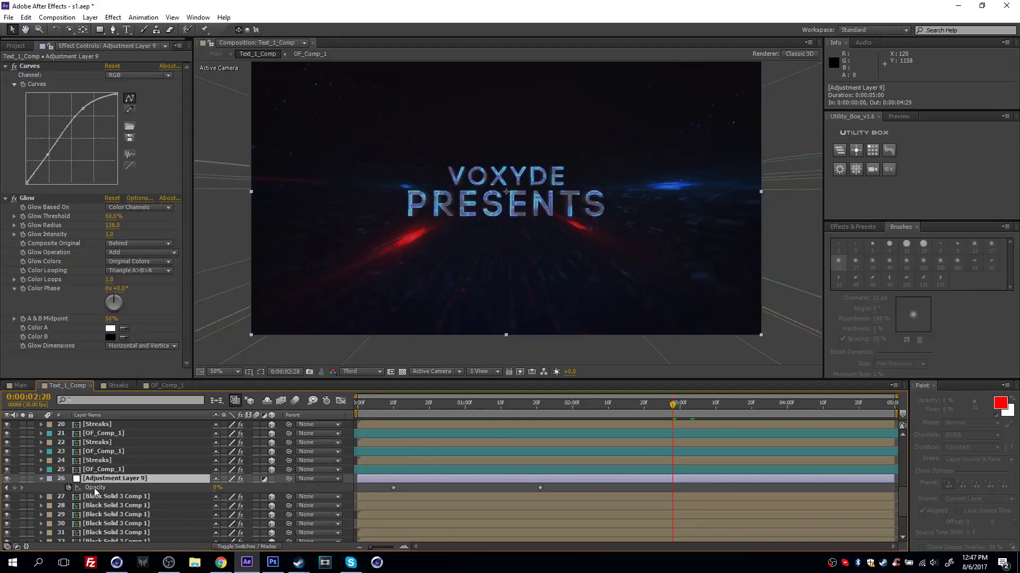
- Go to 0:00:00:10 and compare the frame with Adjustment Layer 9 hidden and shown
{"action": "left_click", "coordinate": [393, 410]}
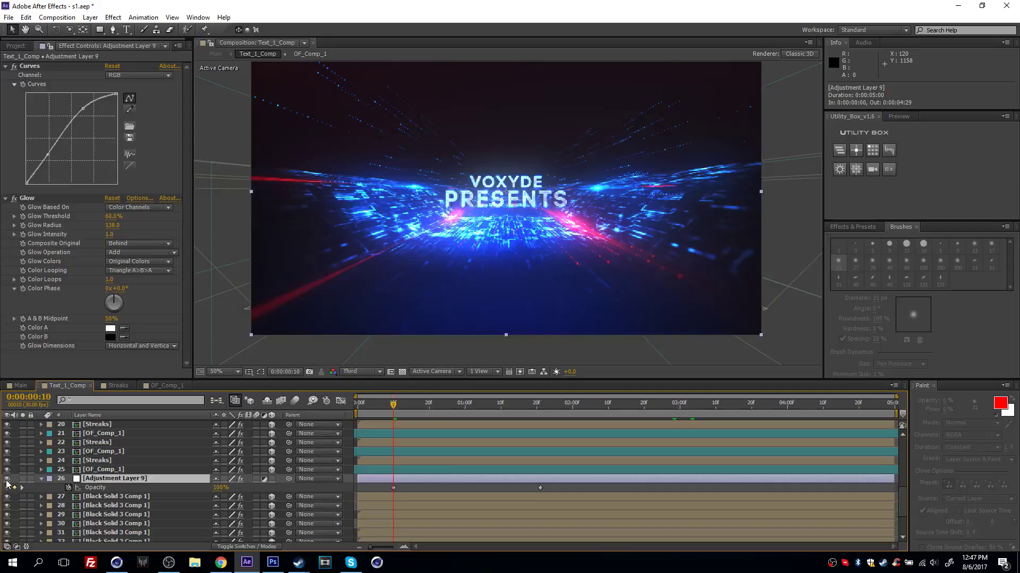
{"action": "left_click", "coordinate": [7, 478]}
{"action": "left_click", "coordinate": [7, 479]}
- Display the Motion Tile and Tritone effects of Black Solid 3 Comp 1 layer 27 and solo layers 27 to 33
{"action": "scroll", "coordinate": [119, 470], "scroll_direction": "down", "scroll_amount": 1}
{"action": "left_click", "coordinate": [119, 469]}
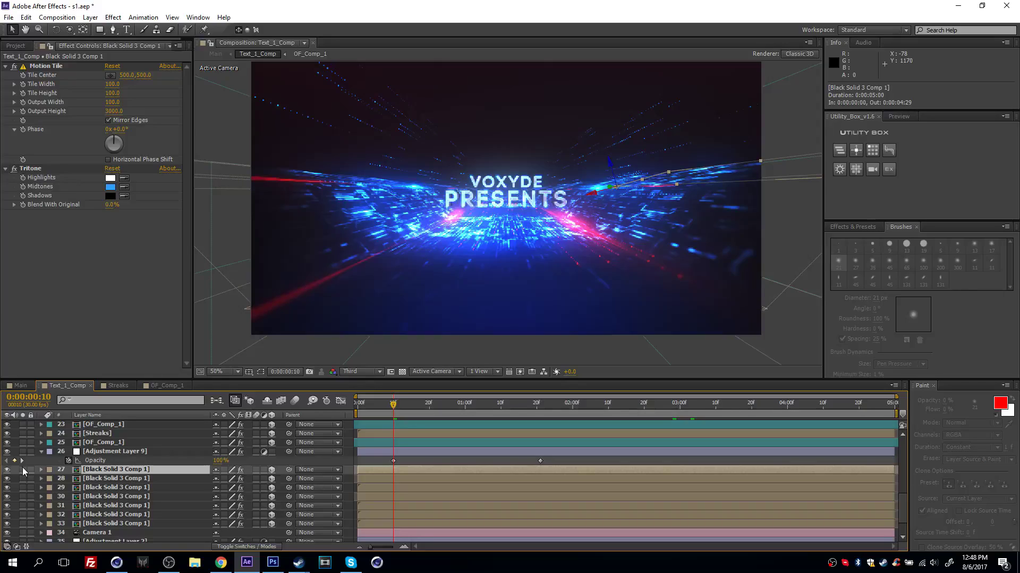
{"action": "left_click_drag", "start_coordinate": [22, 469], "coordinate": [22, 522]}
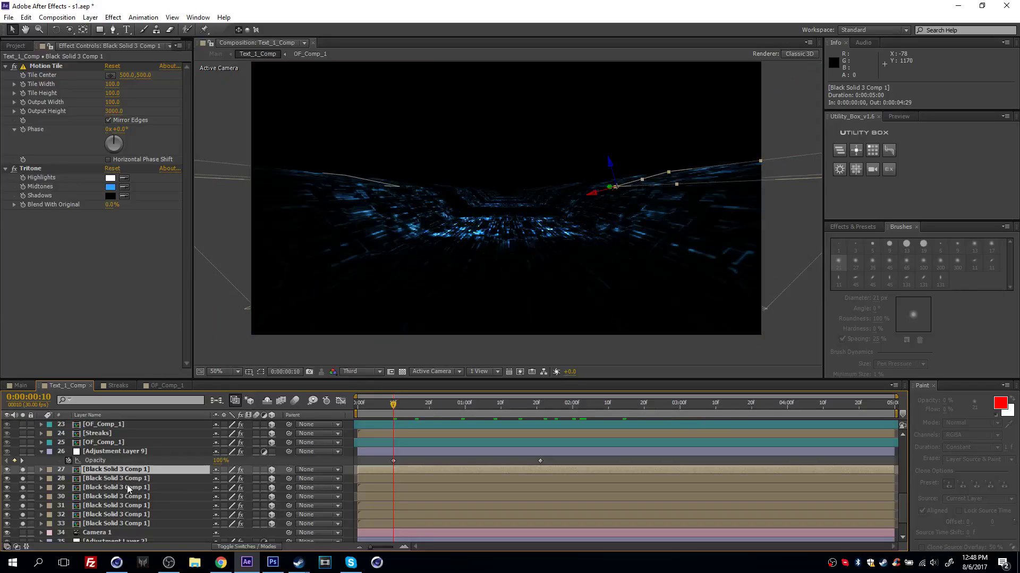
- Examine the placement and effects of the Black Solid 3 Comp 1 wall and floor layers between 28 and 32
{"action": "left_click", "coordinate": [126, 480]}
{"action": "left_click", "coordinate": [128, 494]}
{"action": "left_click", "coordinate": [129, 506]}
{"action": "left_click", "coordinate": [129, 515]}
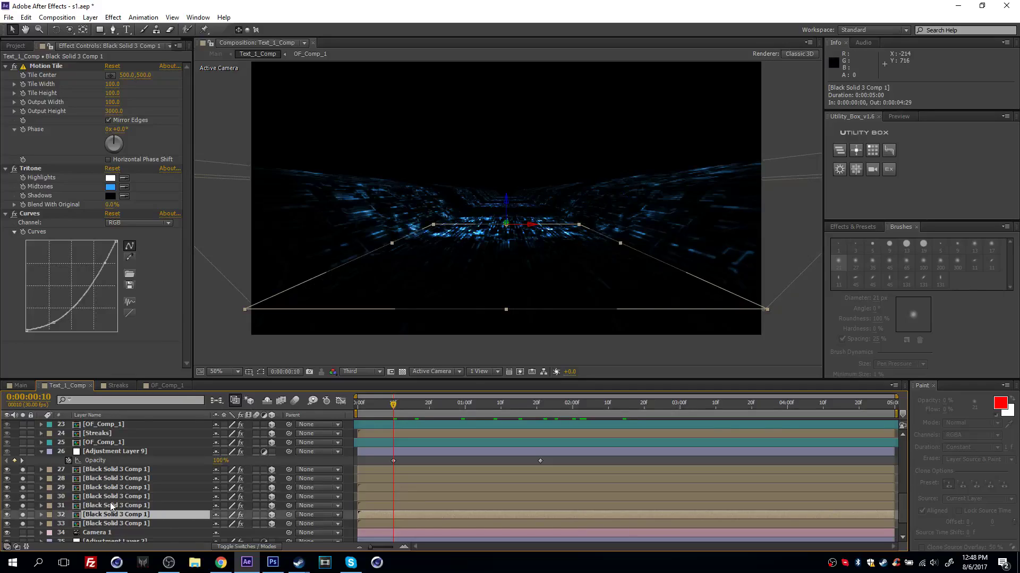
{"action": "left_click", "coordinate": [122, 487]}
{"action": "left_click", "coordinate": [122, 497]}
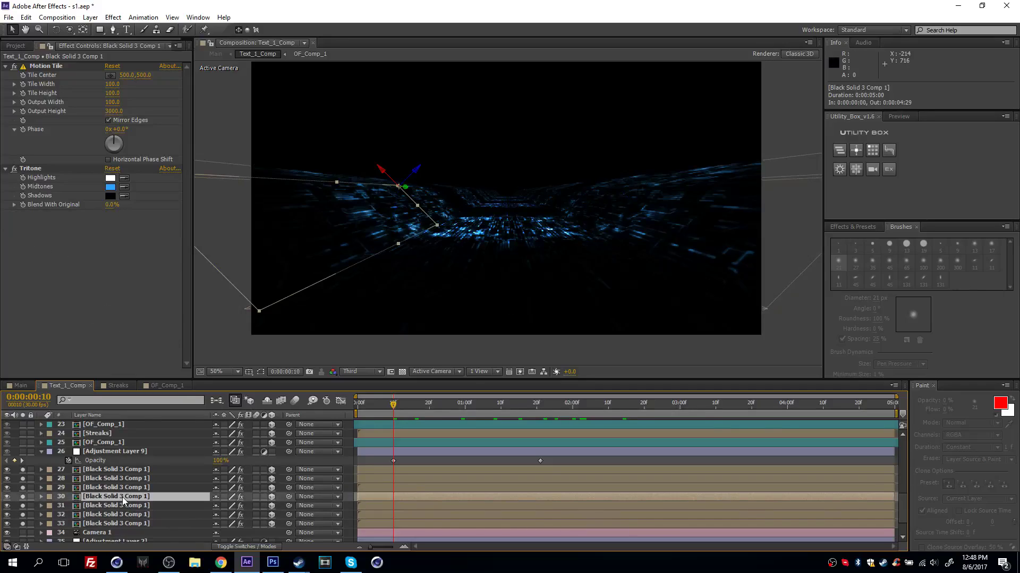
{"action": "left_click", "coordinate": [120, 485]}
{"action": "left_click", "coordinate": [122, 497]}
{"action": "left_click", "coordinate": [123, 507]}
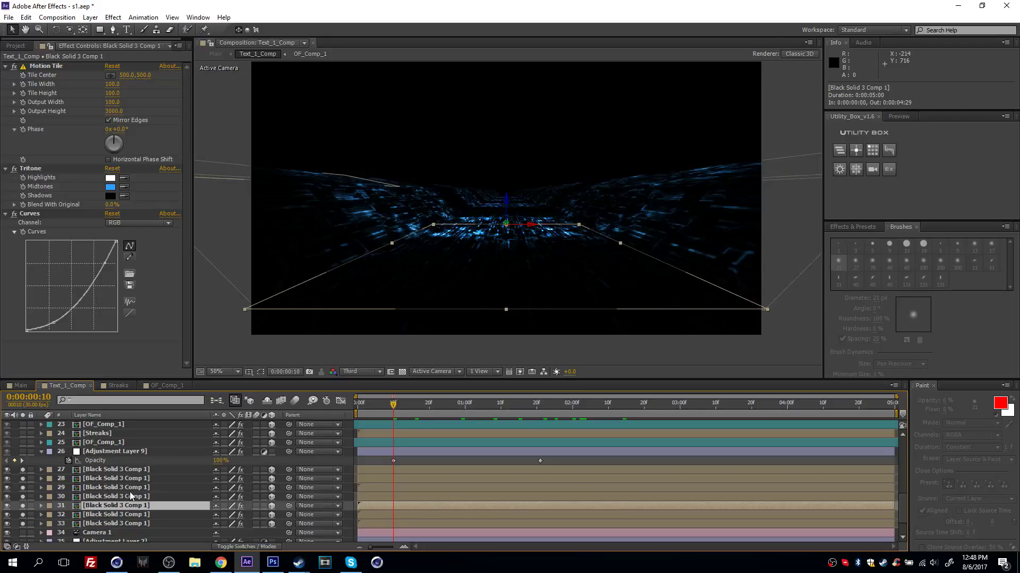
- Try moving Black Solid 3 Comp 1 layer 28 up and outward, and undo the move
{"action": "left_click", "coordinate": [117, 478]}
{"action": "left_click_drag", "start_coordinate": [630, 202], "coordinate": [699, 112]}
{"action": "key", "text": "ctrl+z"}
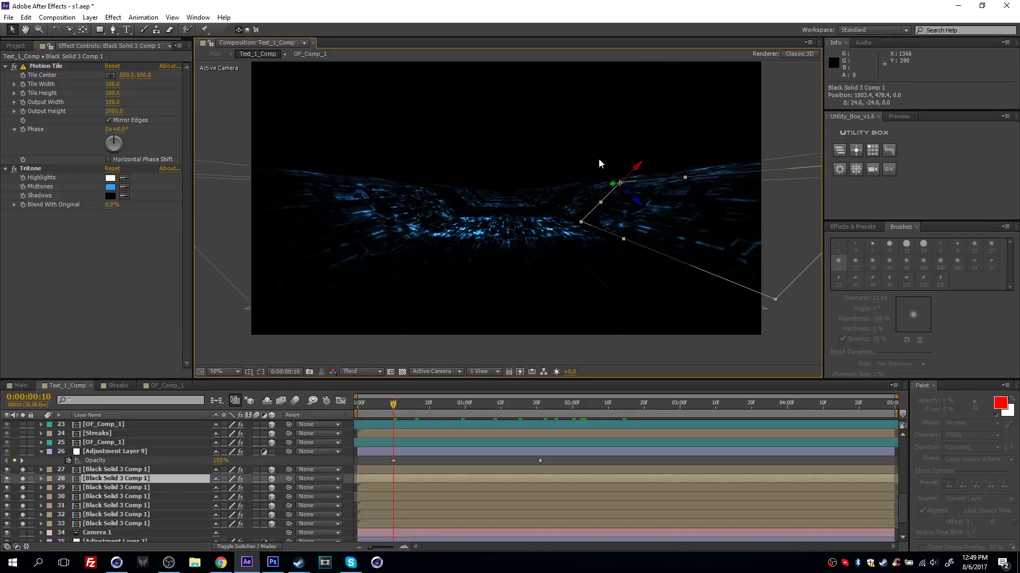
- Duplicate Black Solid 3 Comp 1 layer 28 and rotate the copy to stand upright
{"action": "left_click", "coordinate": [93, 482]}
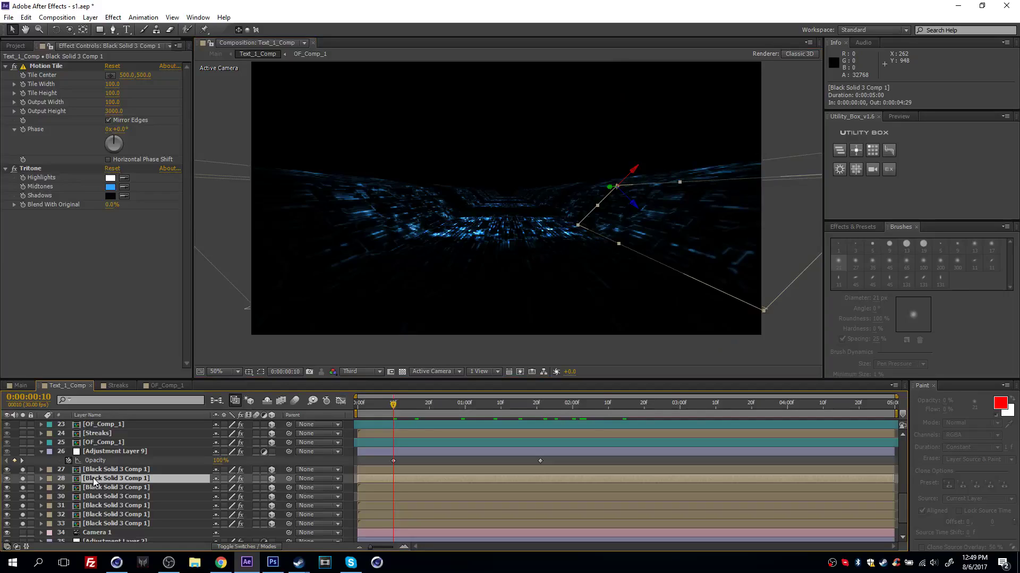
{"action": "key", "text": "ctrl+d"}
{"action": "key", "text": "w"}
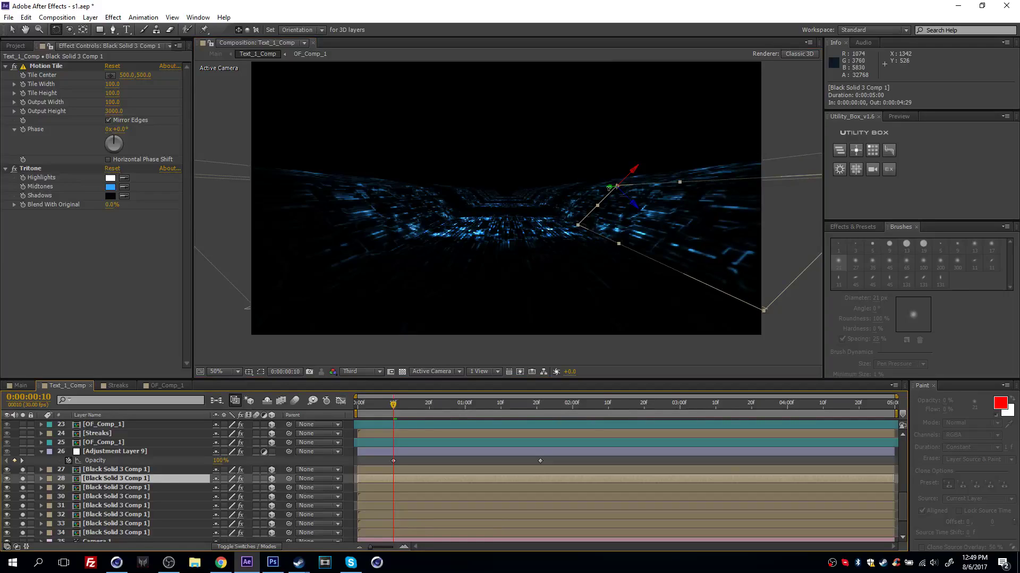
{"action": "left_click_drag", "start_coordinate": [611, 201], "coordinate": [638, 153]}
{"action": "key", "text": "v"}
- Move the upright copy outward to about 2579, 390, 0 above the right wall, and unsolo layers 27 to 34
{"action": "left_click_drag", "start_coordinate": [616, 203], "coordinate": [620, 116]}
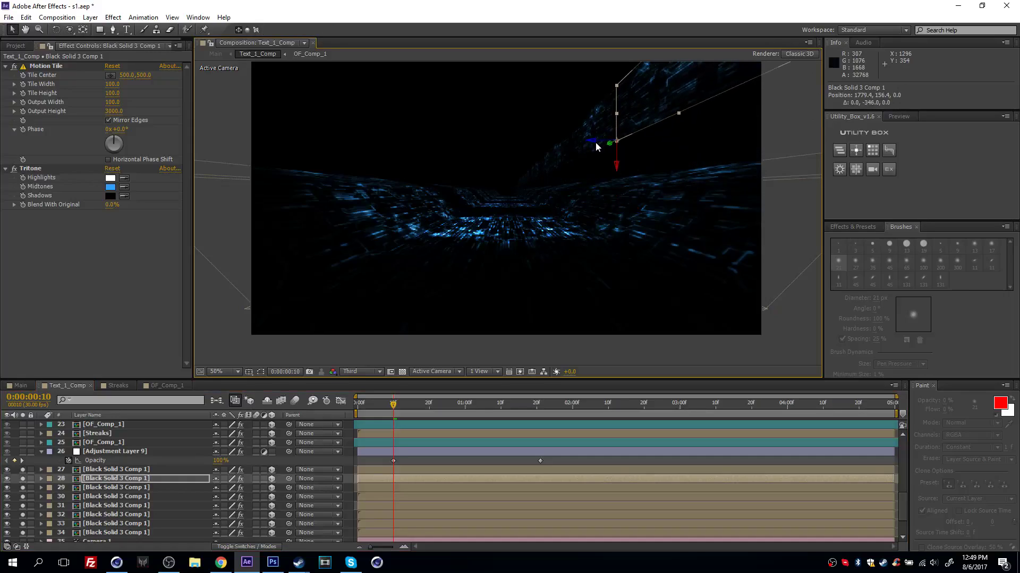
{"action": "left_click", "coordinate": [595, 142]}
{"action": "left_click", "coordinate": [778, 62]}
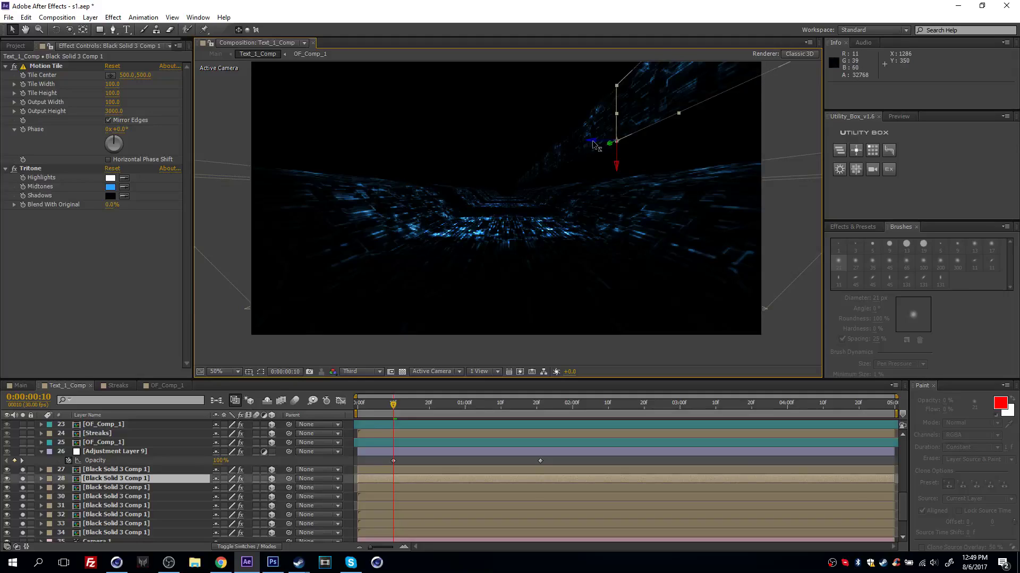
{"action": "left_click_drag", "start_coordinate": [593, 145], "coordinate": [724, 229]}
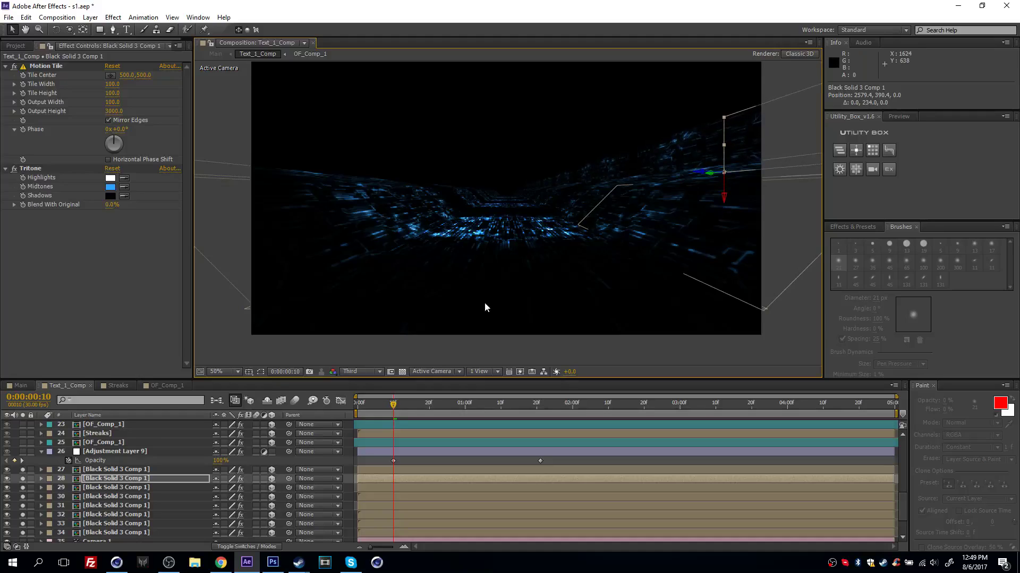
{"action": "scroll", "coordinate": [109, 498], "scroll_direction": "down", "scroll_amount": 1}
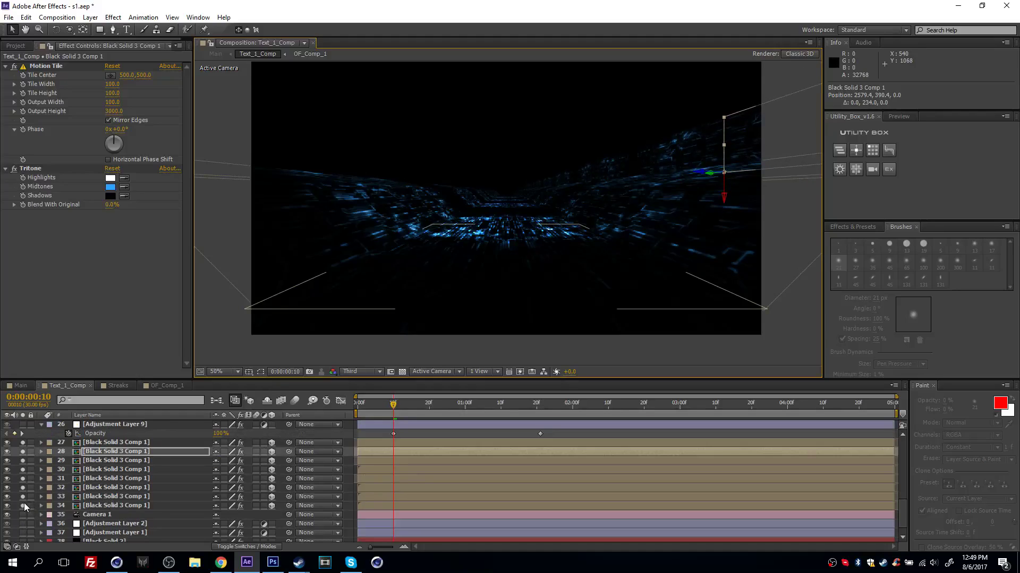
{"action": "left_click_drag", "start_coordinate": [22, 503], "coordinate": [21, 444]}
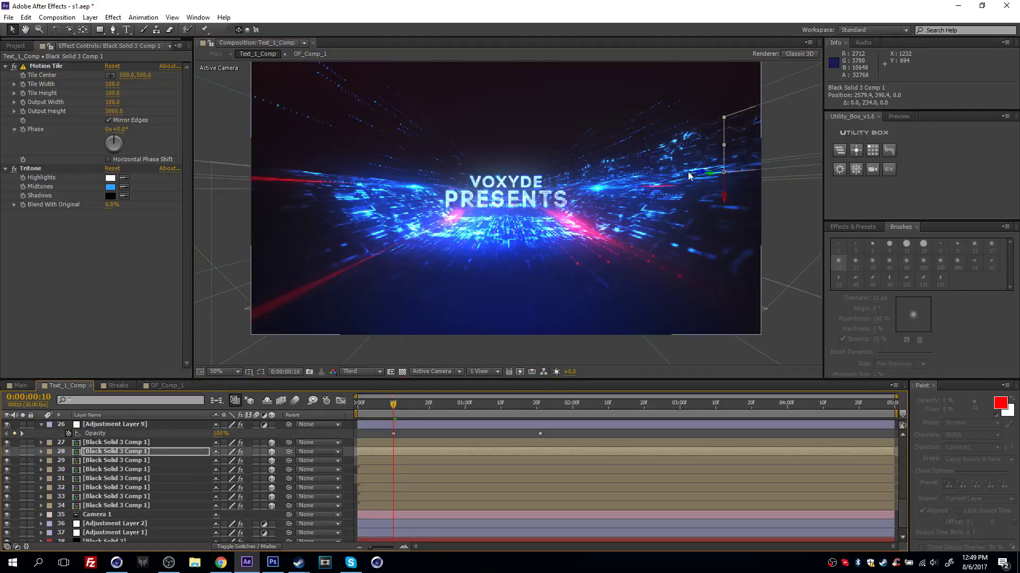
- Try adding a second copy of the upright wall higher up, and undo both the move and the duplication
{"action": "left_click_drag", "start_coordinate": [722, 166], "coordinate": [686, 88]}
{"action": "key", "text": "ctrl+d"}
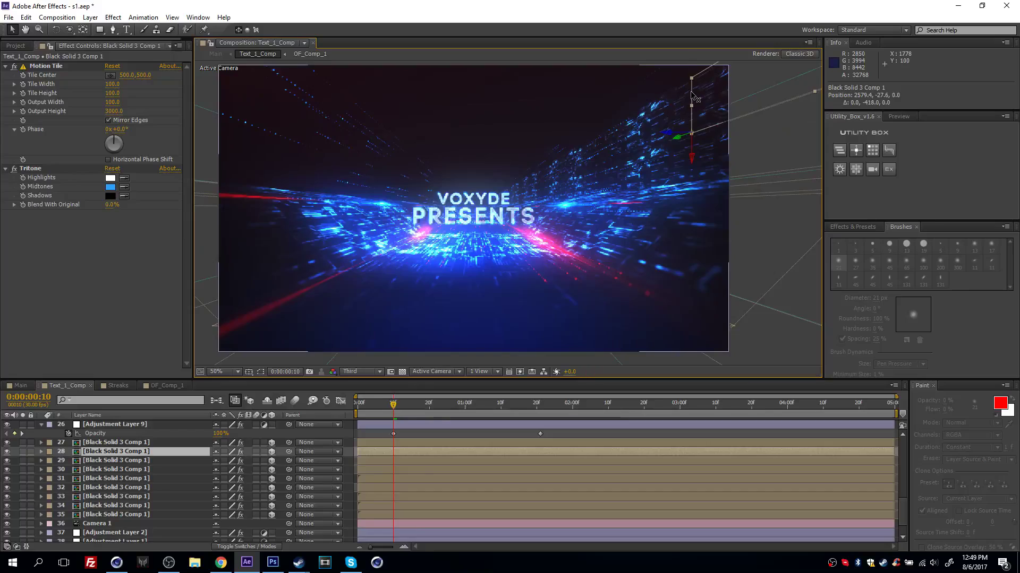
{"action": "left_click_drag", "start_coordinate": [530, 179], "coordinate": [564, 168]}
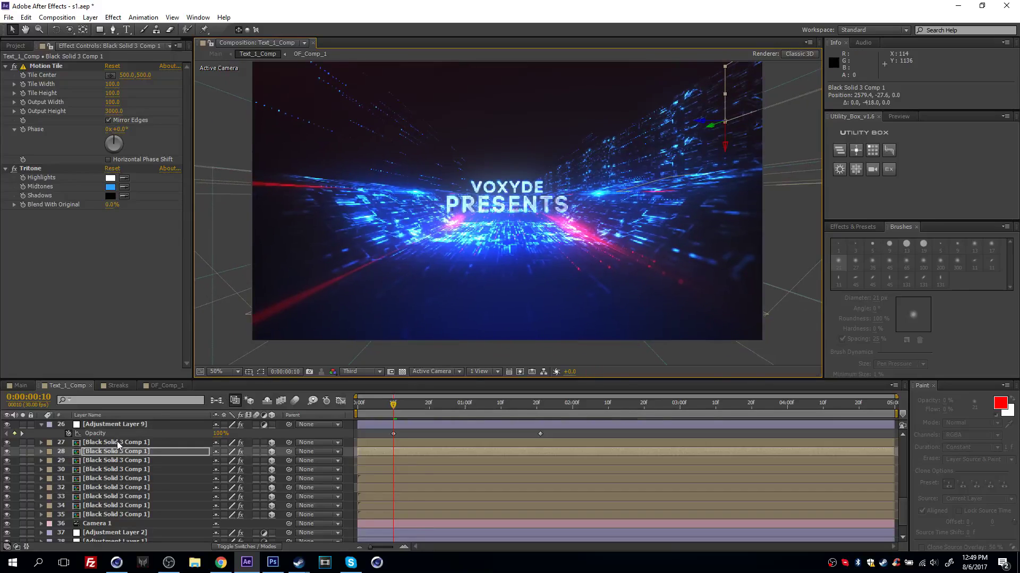
{"action": "key", "text": "ctrl+z"}
{"action": "key", "text": "ctrl+z"}
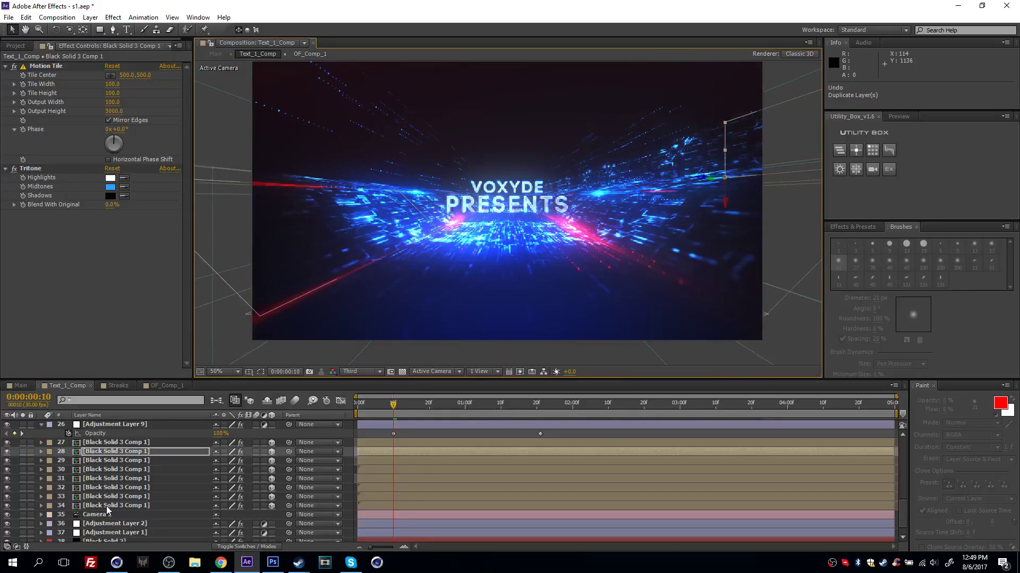
- Orbit Camera 1 around the title to a position of about 1599, 540, -2384
{"action": "left_click", "coordinate": [104, 518]}
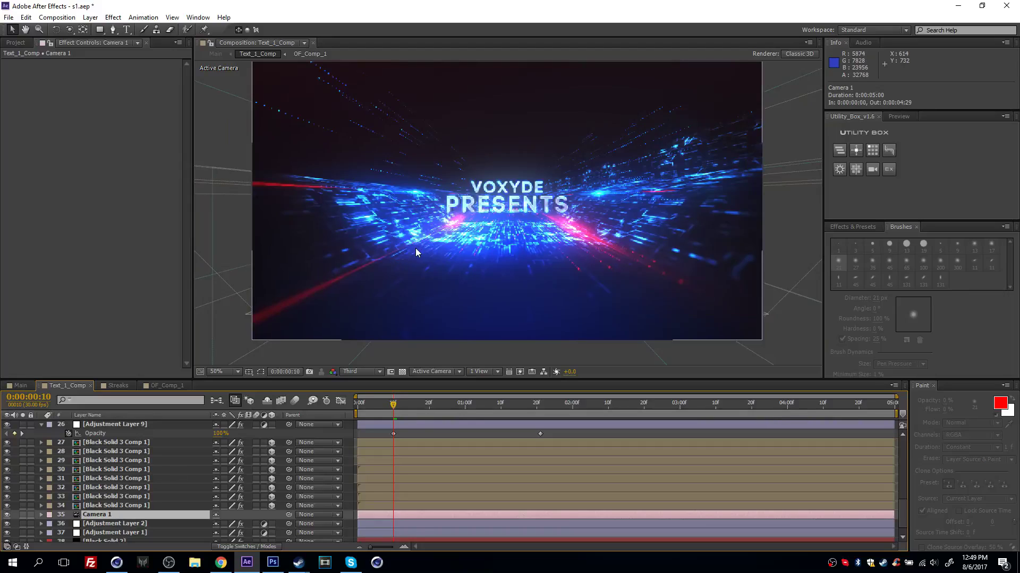
{"action": "scroll", "coordinate": [499, 227], "scroll_direction": "down", "scroll_amount": 2}
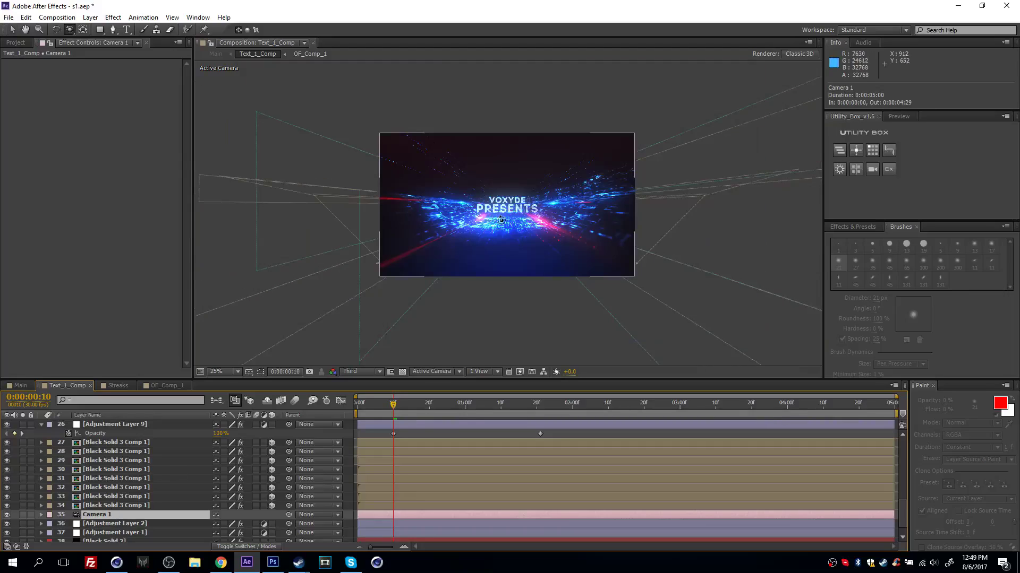
{"action": "scroll", "coordinate": [501, 214], "scroll_direction": "up", "scroll_amount": 2}
{"action": "mouse_move", "coordinate": [501, 214]}
{"action": "left_mouse_down"}
{"action": "mouse_move", "coordinate": [522, 228]}
{"action": "mouse_move", "coordinate": [486, 243]}
{"action": "mouse_move", "coordinate": [490, 205]}
{"action": "left_mouse_up"}
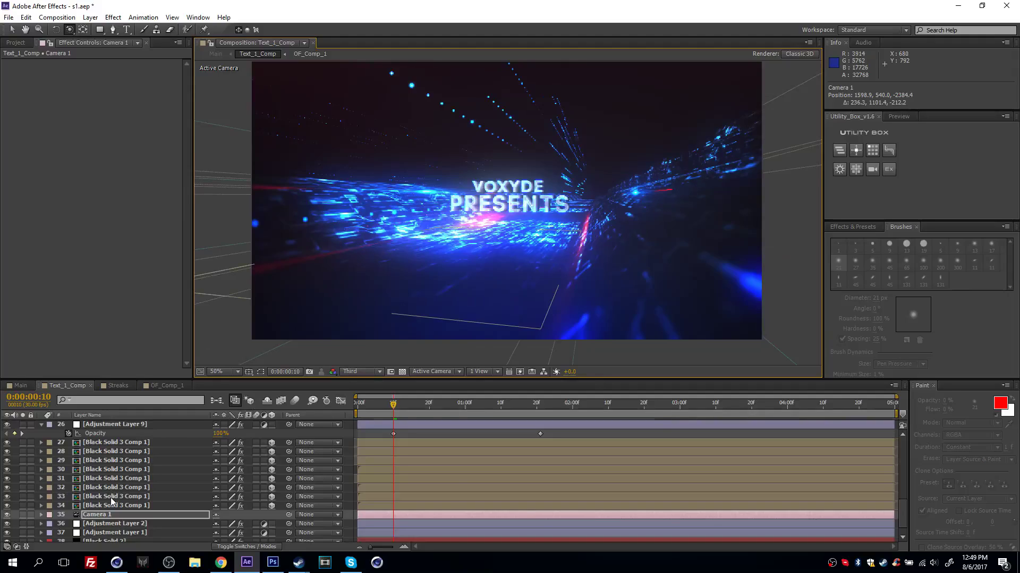
{"action": "key", "text": "v"}
{"action": "scroll", "coordinate": [70, 479], "scroll_direction": "up", "scroll_amount": 7}
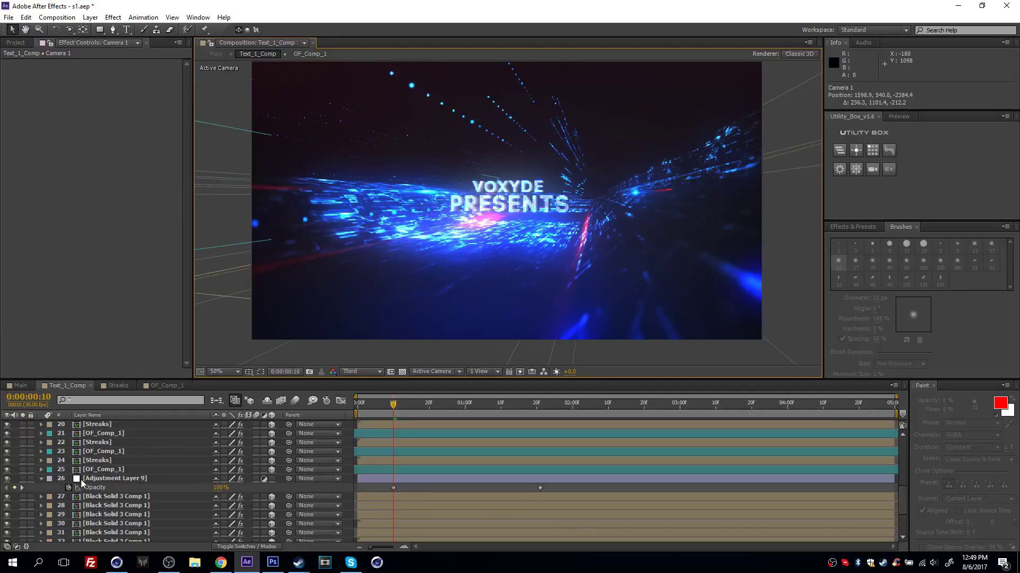
- Solo both Particular_2 layers in Text_1_Comp to isolate their particle trails
{"action": "left_click", "coordinate": [23, 482]}
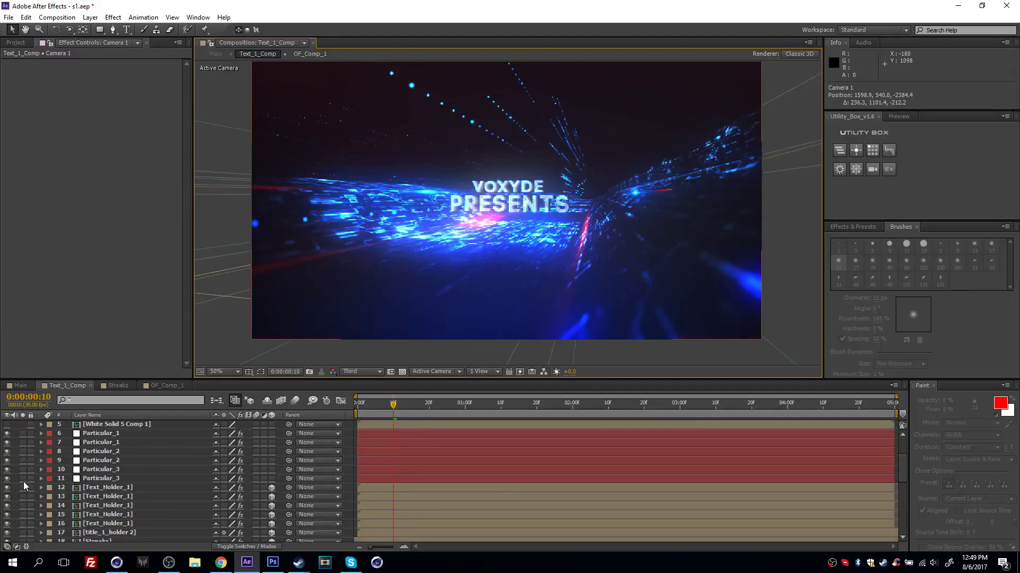
{"action": "left_click", "coordinate": [23, 478]}
{"action": "left_click", "coordinate": [115, 453]}
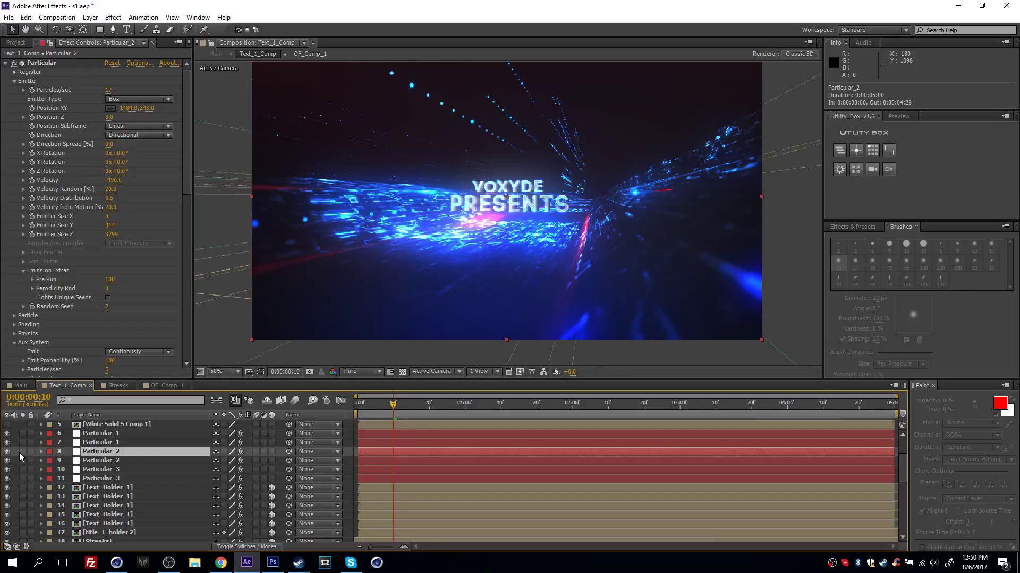
{"action": "left_click", "coordinate": [22, 451]}
{"action": "left_click", "coordinate": [23, 460]}
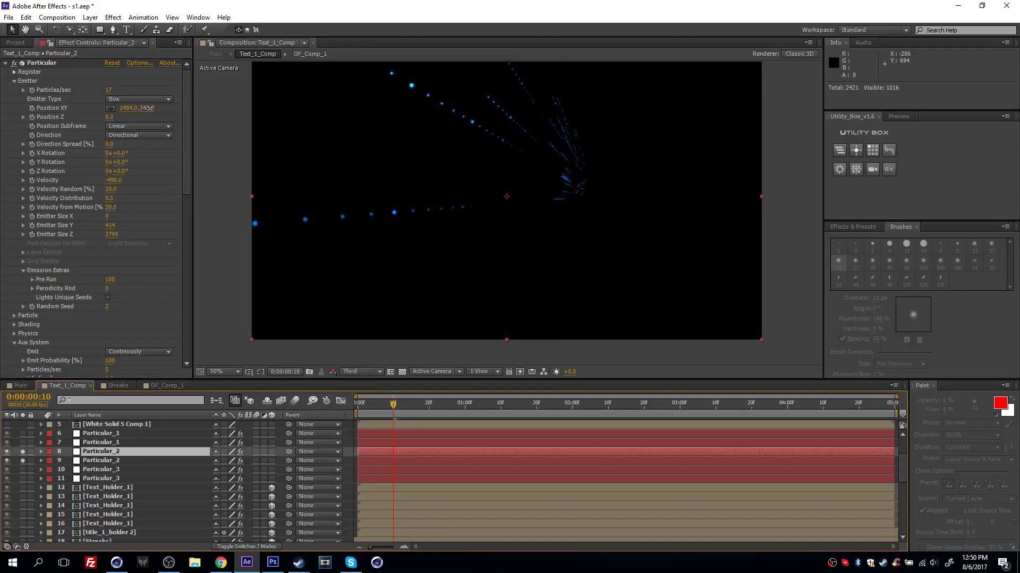
- Shift the emitter Position XY to about 1705, 343 on the first Particular_2 layer and about 1703, 343 on the second
{"action": "left_click_drag", "start_coordinate": [150, 108], "coordinate": [238, 110]}
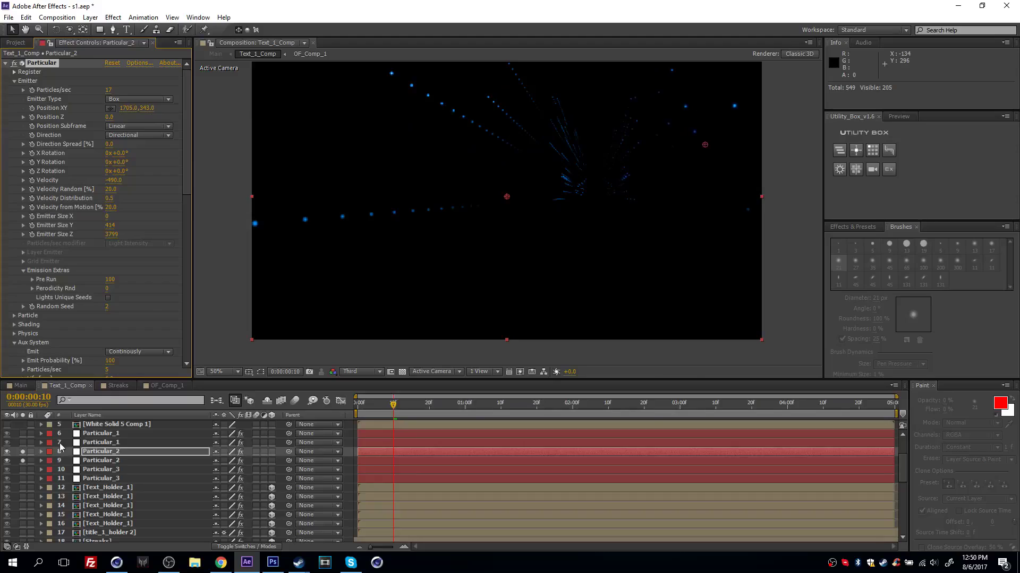
{"action": "left_click", "coordinate": [90, 461]}
{"action": "left_click_drag", "start_coordinate": [132, 117], "coordinate": [247, 113]}
- Unsolo both Particular_2 layers and orbit the camera around the VOXYDE PRESENTS title
{"action": "left_click", "coordinate": [23, 451]}
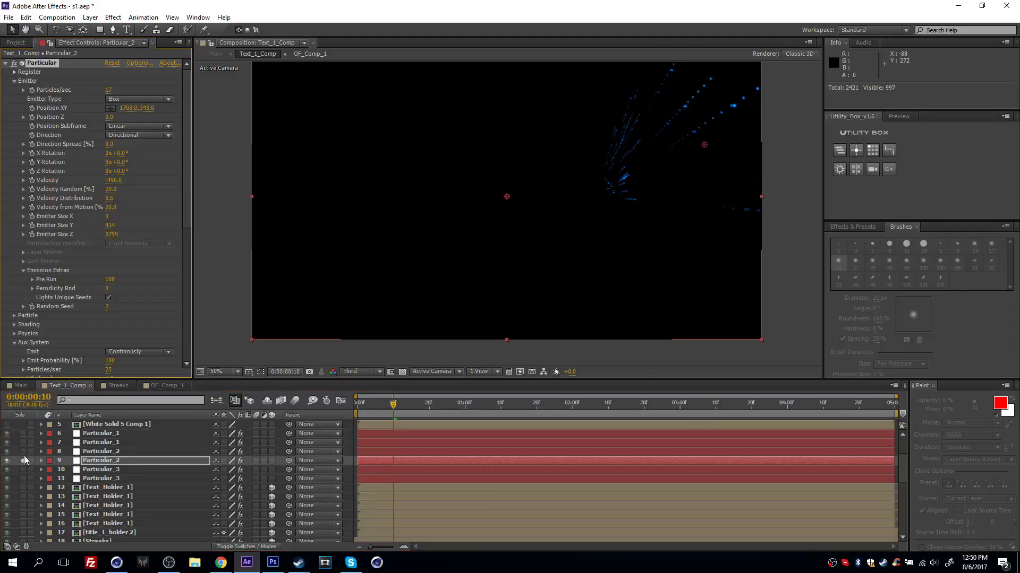
{"action": "left_click", "coordinate": [25, 458]}
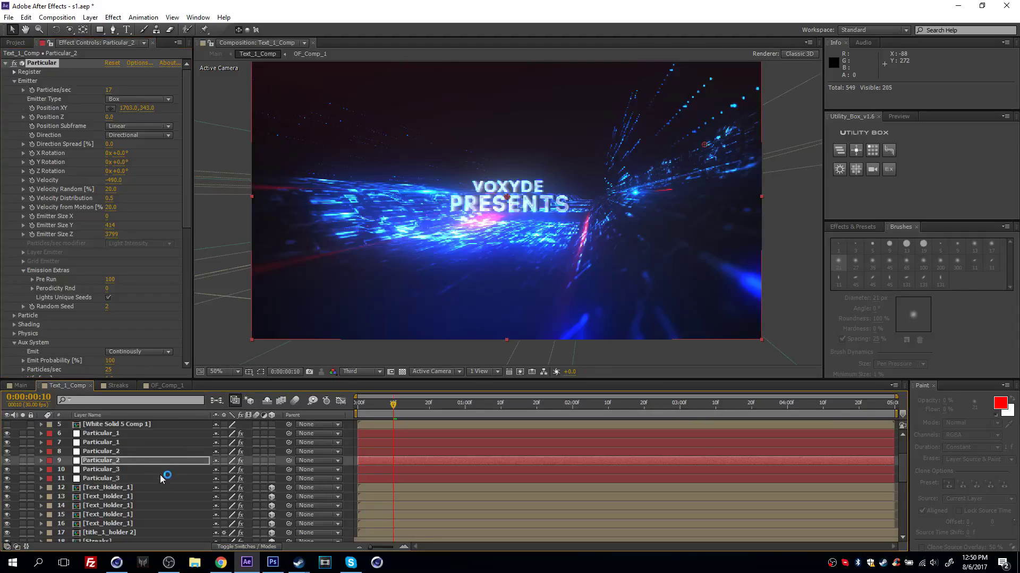
{"action": "key", "text": "c"}
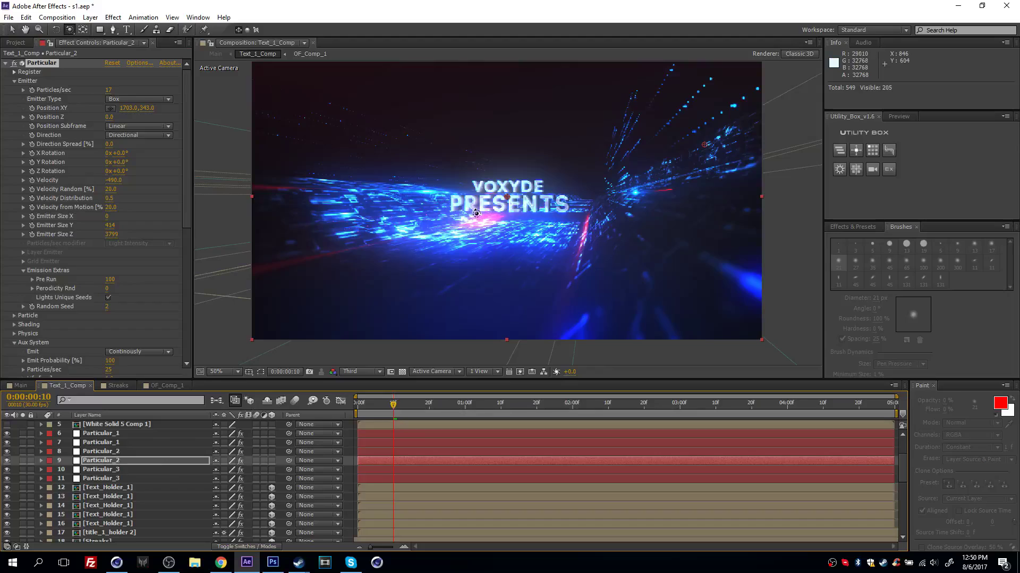
{"action": "mouse_move", "coordinate": [481, 215]}
{"action": "left_mouse_down"}
{"action": "mouse_move", "coordinate": [418, 297]}
{"action": "mouse_move", "coordinate": [508, 223]}
{"action": "mouse_move", "coordinate": [485, 224]}
{"action": "left_mouse_up"}
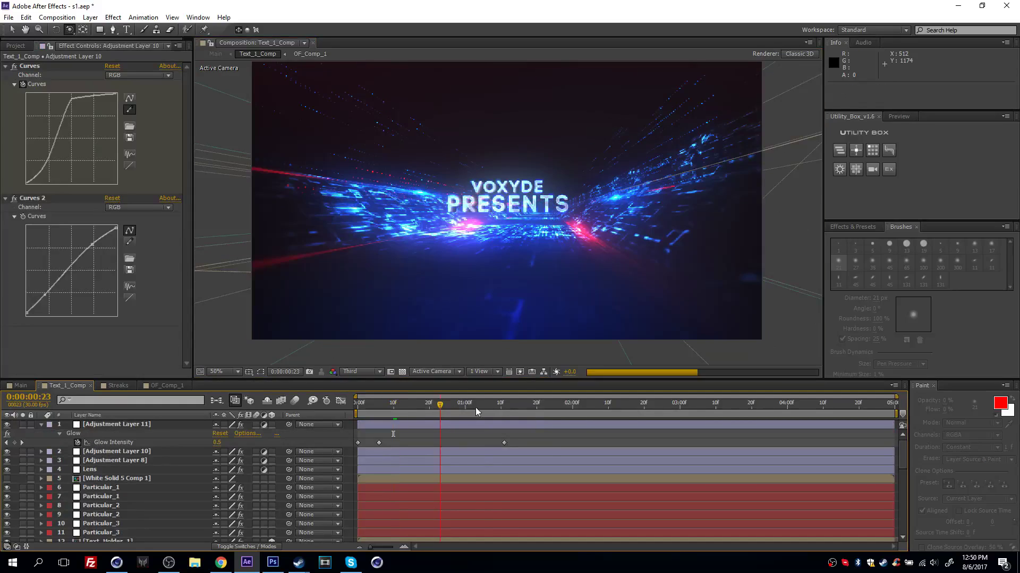
- At 0:00:03:13, hide Adjustment Layer 10 and set the Glow Intensity of Adjustment Layer 11 to 0.3
{"action": "left_click_drag", "start_coordinate": [476, 407], "coordinate": [727, 407]}
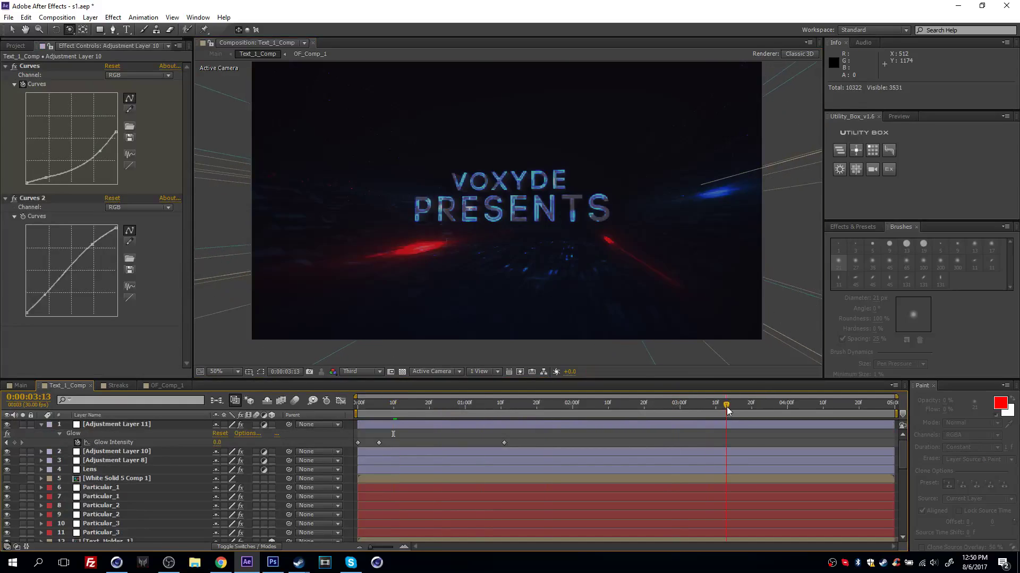
{"action": "left_click", "coordinate": [137, 453]}
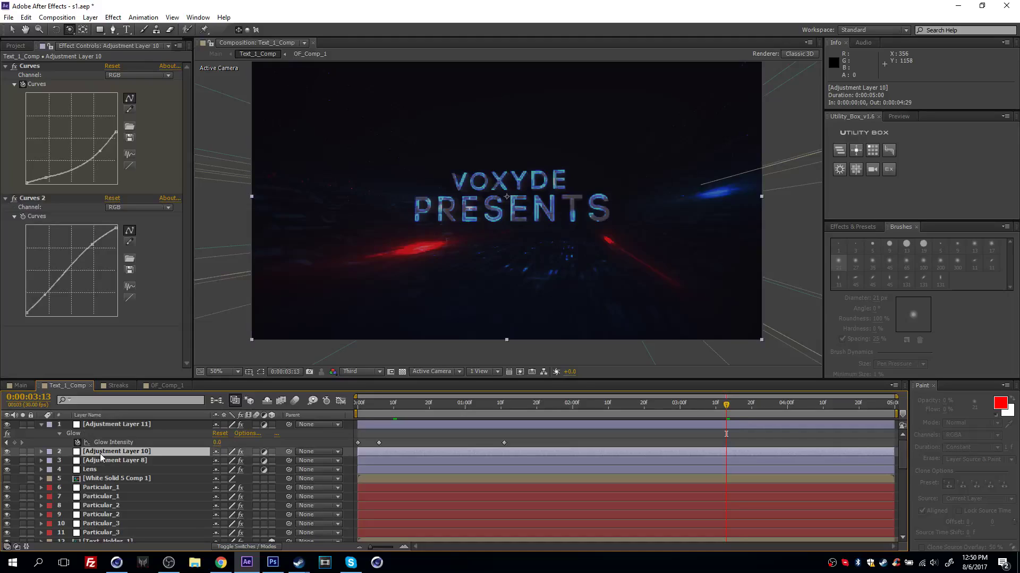
{"action": "left_click", "coordinate": [7, 451]}
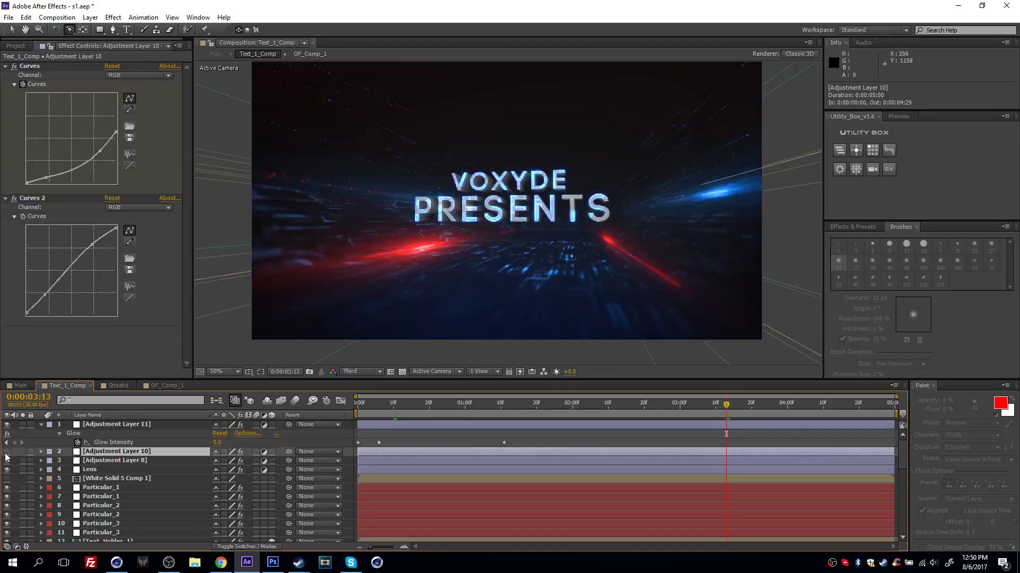
{"action": "left_click", "coordinate": [131, 425]}
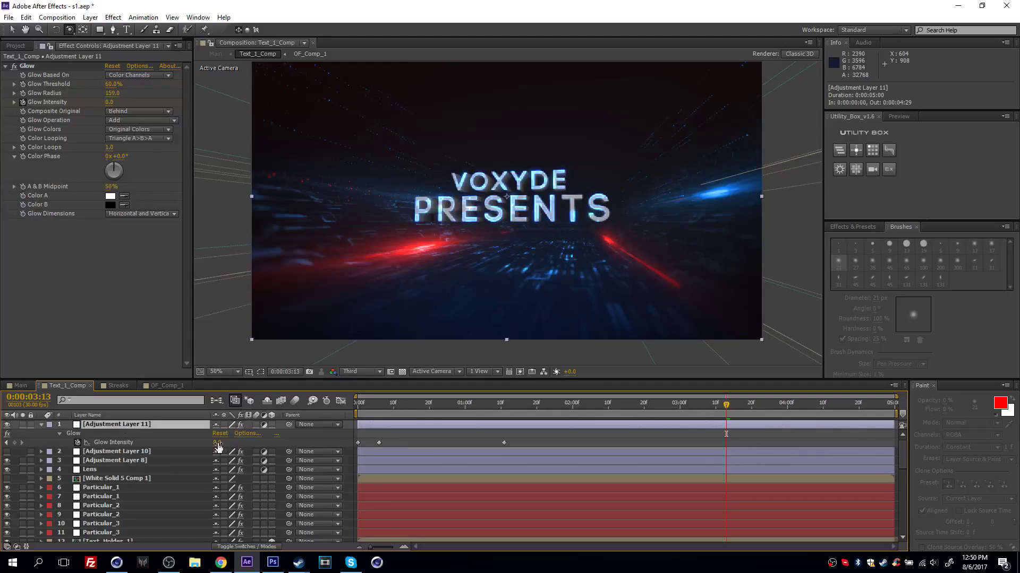
{"action": "mouse_move", "coordinate": [218, 444]}
{"action": "left_mouse_down"}
{"action": "mouse_move", "coordinate": [252, 442]}
{"action": "mouse_move", "coordinate": [233, 443]}
{"action": "left_mouse_up"}
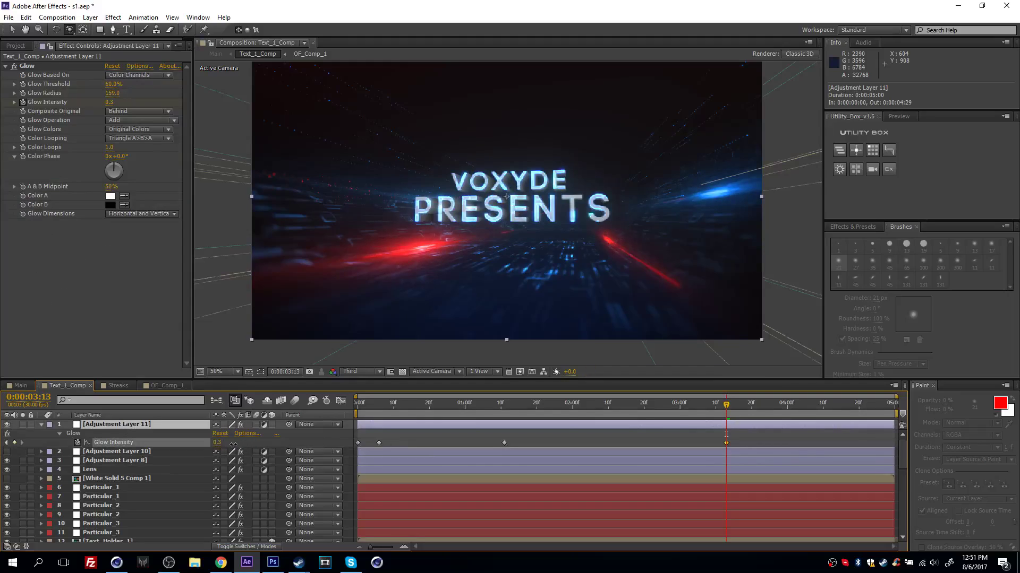
- Add an adjustment layer with Curves above all other layers and bend its RGB curve into an S shape for stronger contrast
{"action": "left_click", "coordinate": [95, 462]}
{"action": "left_click", "coordinate": [105, 453]}
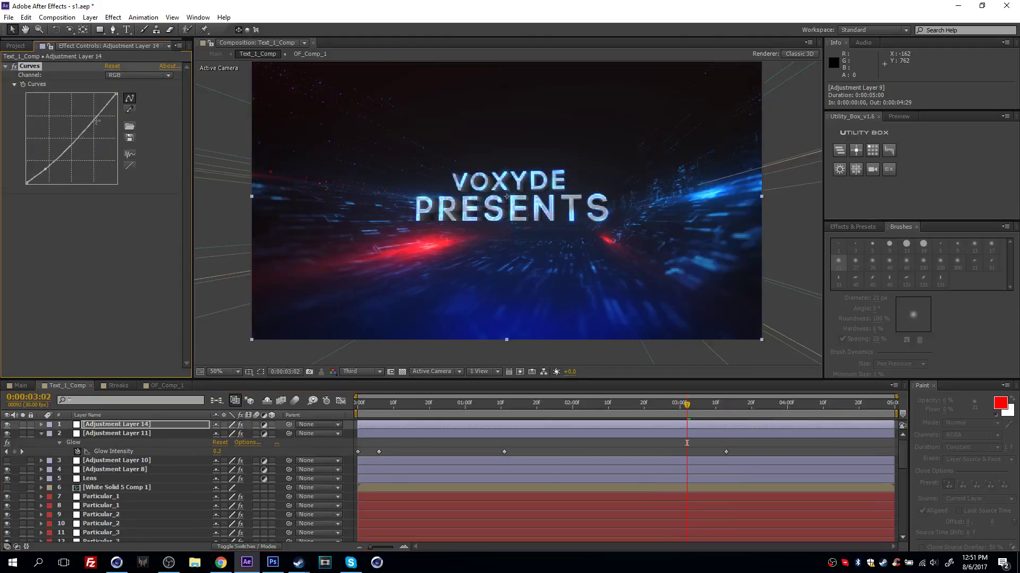
{"action": "left_click_drag", "start_coordinate": [96, 121], "coordinate": [87, 106]}
{"action": "left_click_drag", "start_coordinate": [45, 169], "coordinate": [48, 175]}
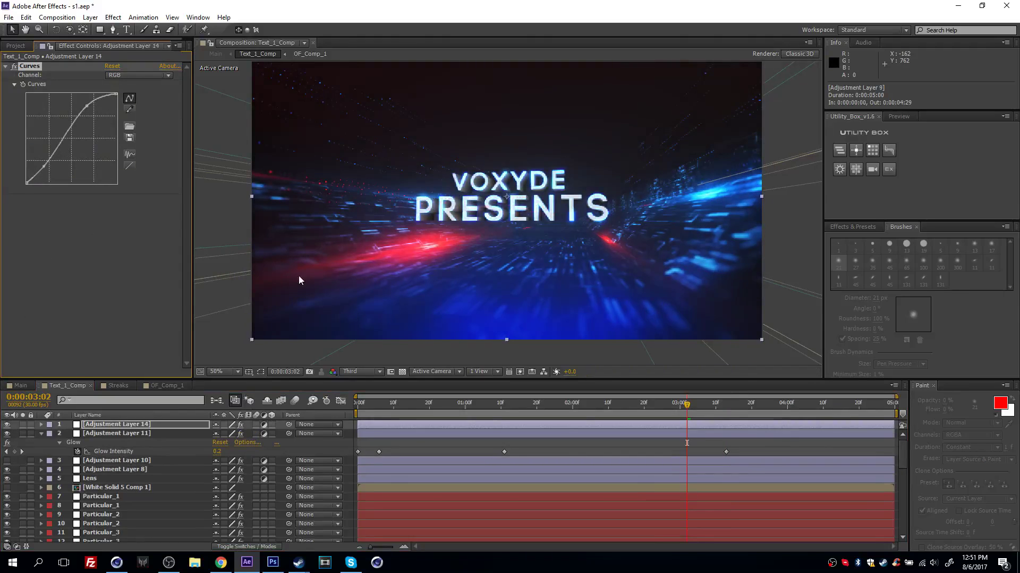
{"action": "left_click", "coordinate": [589, 447]}
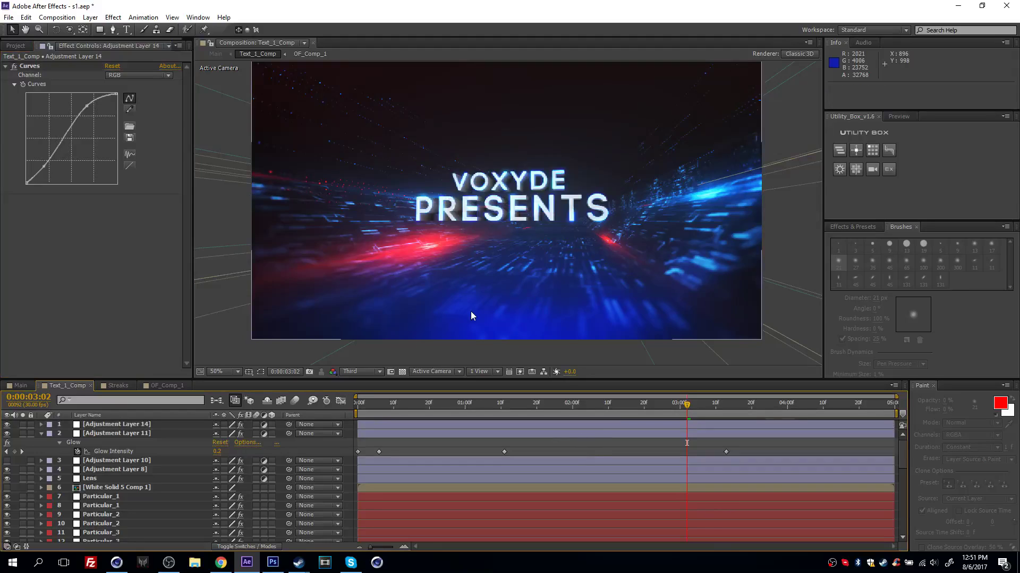
- Return to the Main composition, play ahead to 0:00:05:11 and open Text_2_Comp at its wall and camera layers
{"action": "left_click", "coordinate": [21, 386]}
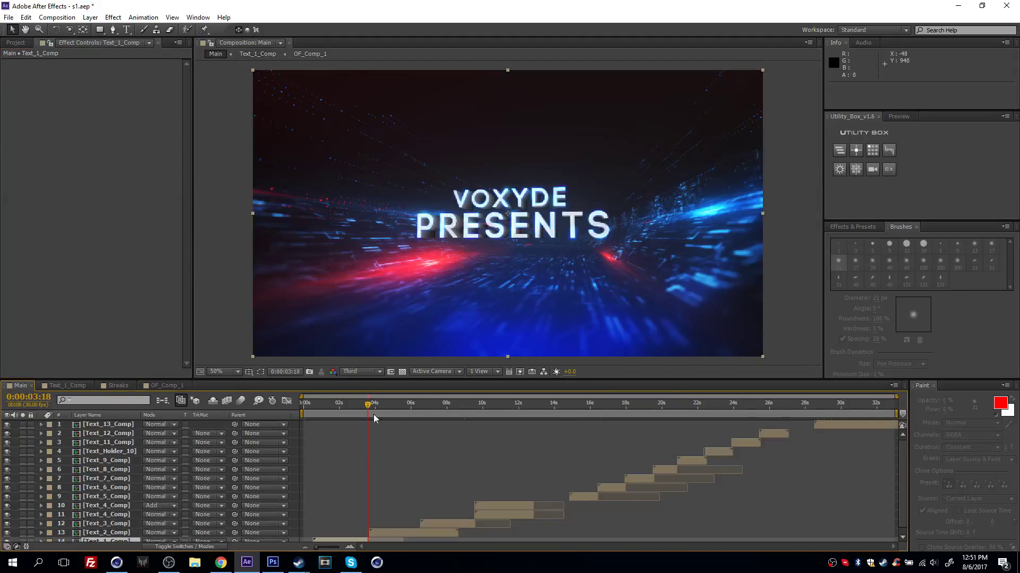
{"action": "key", "text": "space"}
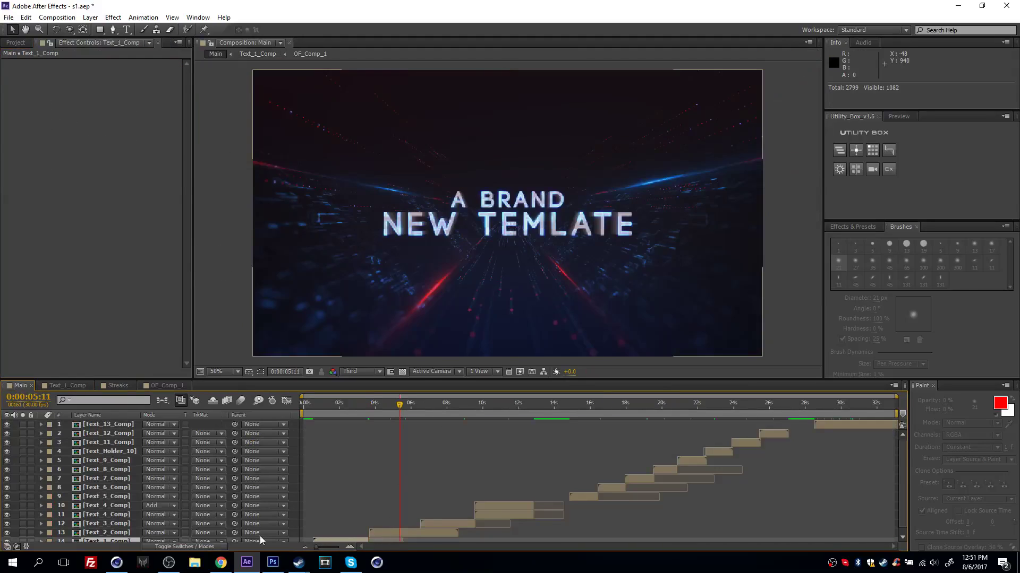
{"action": "double_click", "coordinate": [102, 534]}
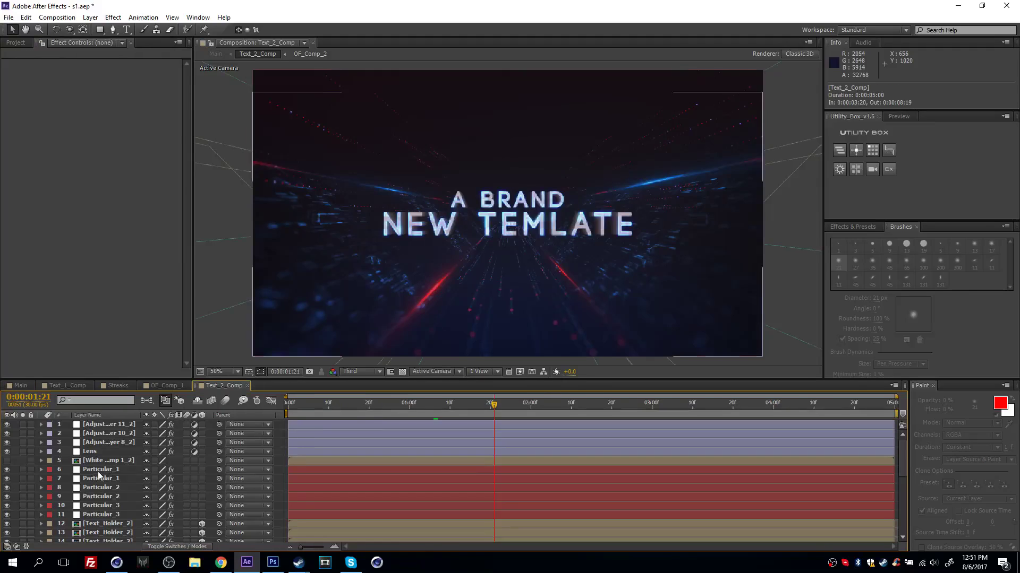
{"action": "scroll", "coordinate": [101, 473], "scroll_direction": "down", "scroll_amount": 6}
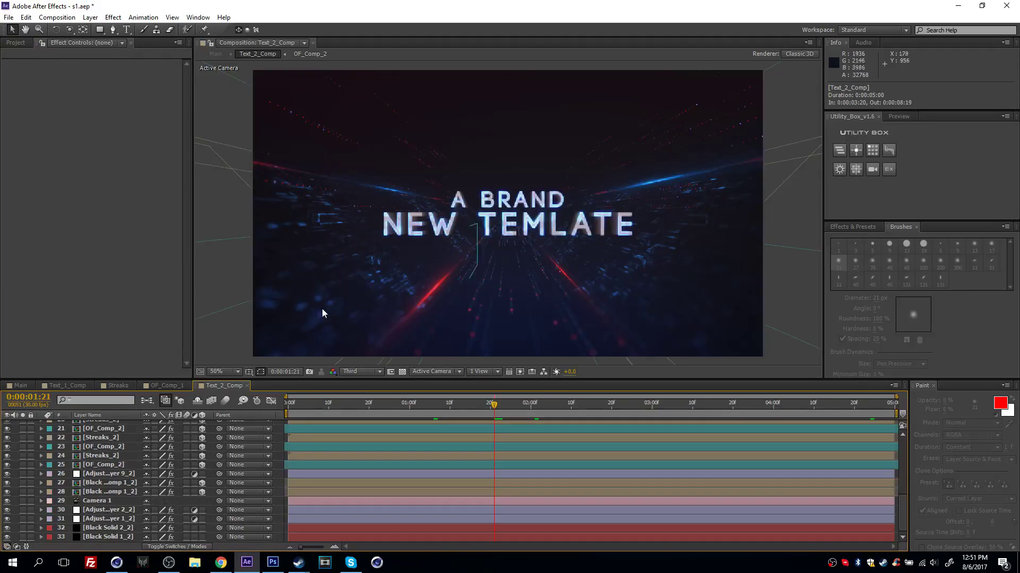
- Orbit the camera slightly around the A BRAND NEW TEMLATE title and solo the two tiled wall layers, 27 and 28
{"action": "key", "text": "c"}
{"action": "mouse_move", "coordinate": [504, 207]}
{"action": "left_mouse_down"}
{"action": "mouse_move", "coordinate": [529, 198]}
{"action": "mouse_move", "coordinate": [482, 198]}
{"action": "mouse_move", "coordinate": [503, 215]}
{"action": "left_mouse_up"}
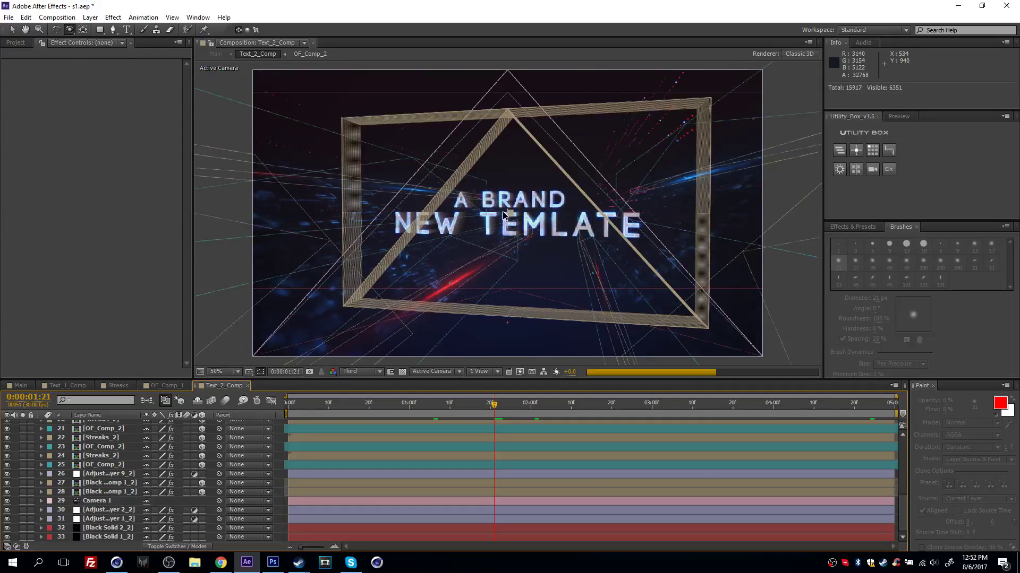
{"action": "left_click", "coordinate": [21, 482]}
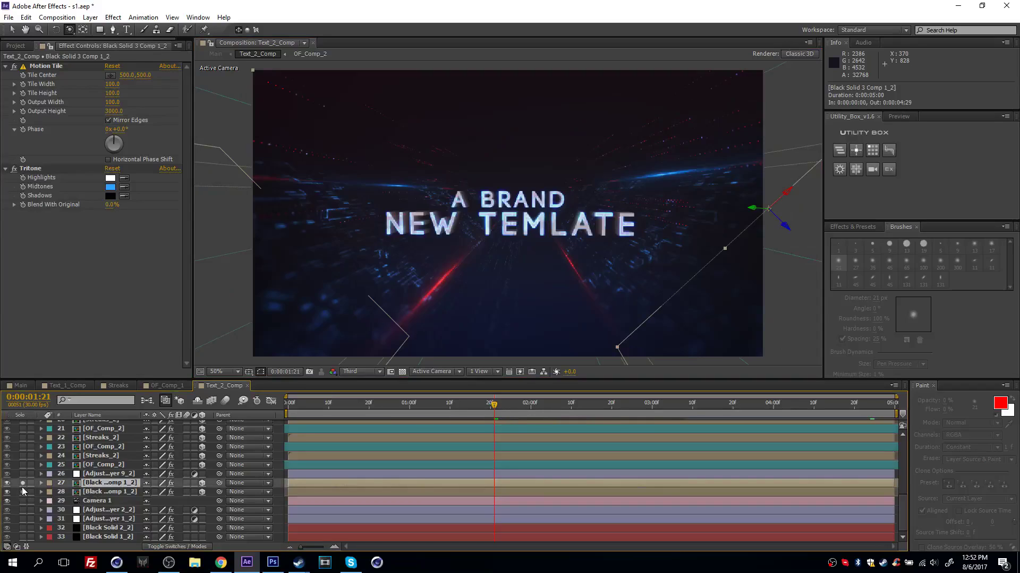
{"action": "left_click", "coordinate": [23, 490]}
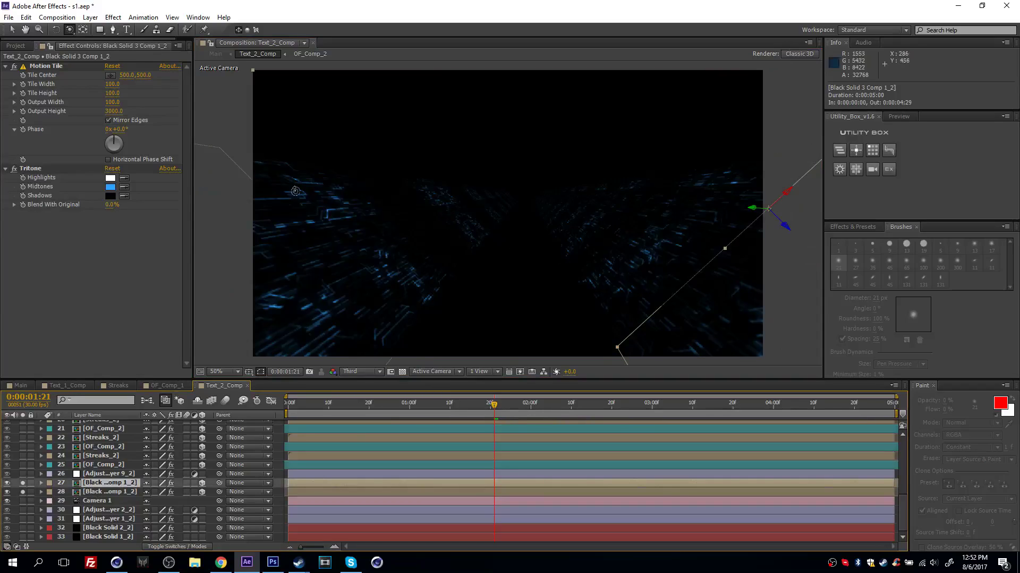
- Duplicate the left wall layer 28 twice to brighten that wall, and unsolo the wall layers
{"action": "left_click", "coordinate": [93, 491]}
{"action": "key", "text": "comma"}
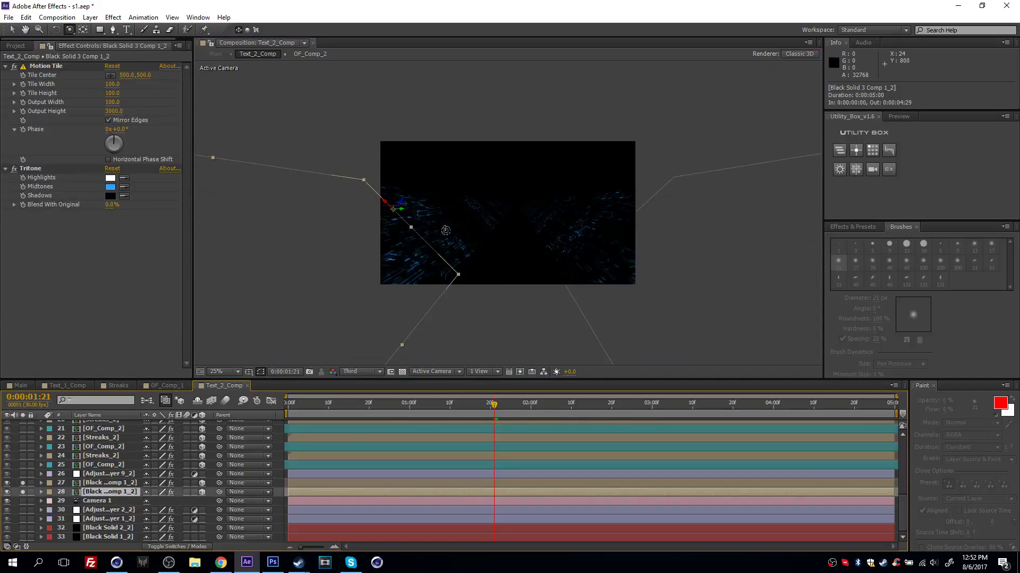
{"action": "key", "text": "ctrl+d"}
{"action": "key", "text": "period"}
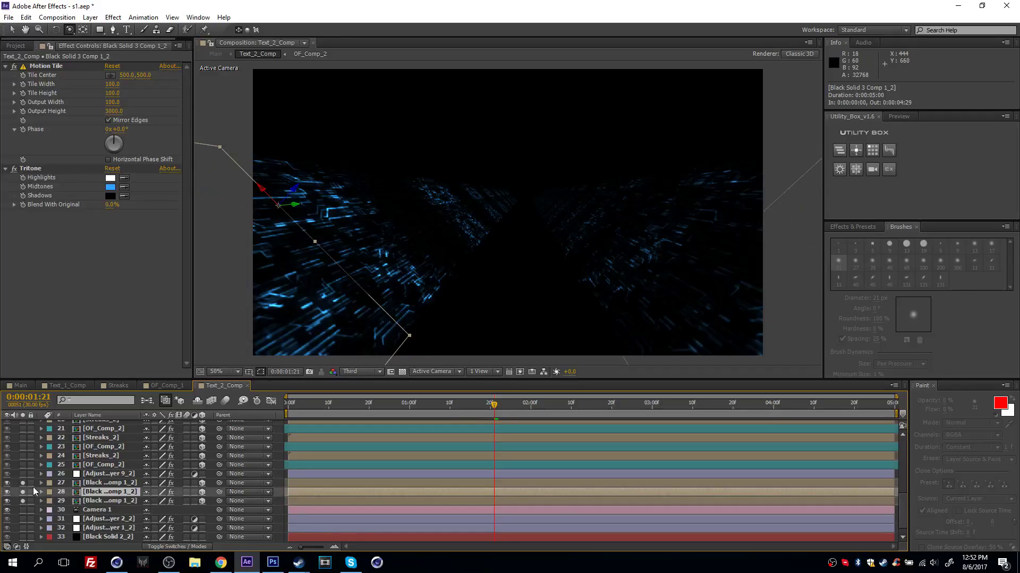
{"action": "left_click", "coordinate": [22, 496]}
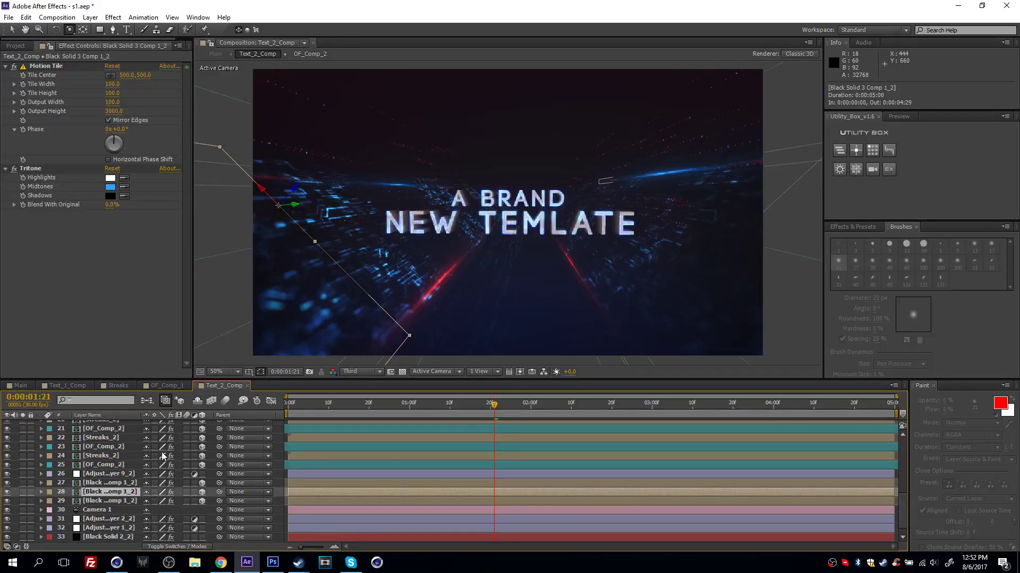
{"action": "key", "text": "ctrl+d"}
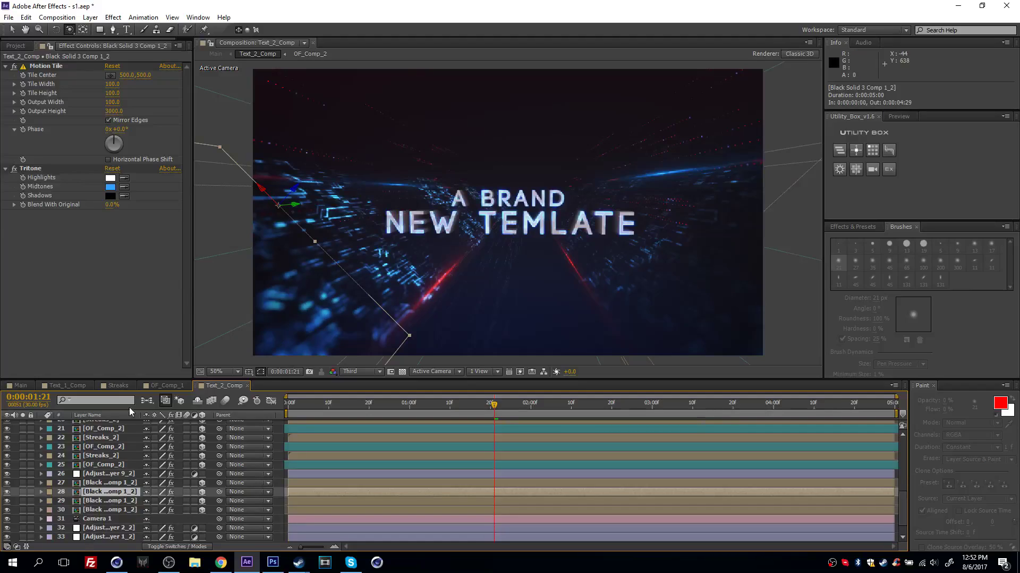
- Duplicate the right wall layer 27 twice
{"action": "left_click", "coordinate": [114, 483]}
{"action": "key", "text": "ctrl+d"}
{"action": "key", "text": "ctrl+d"}
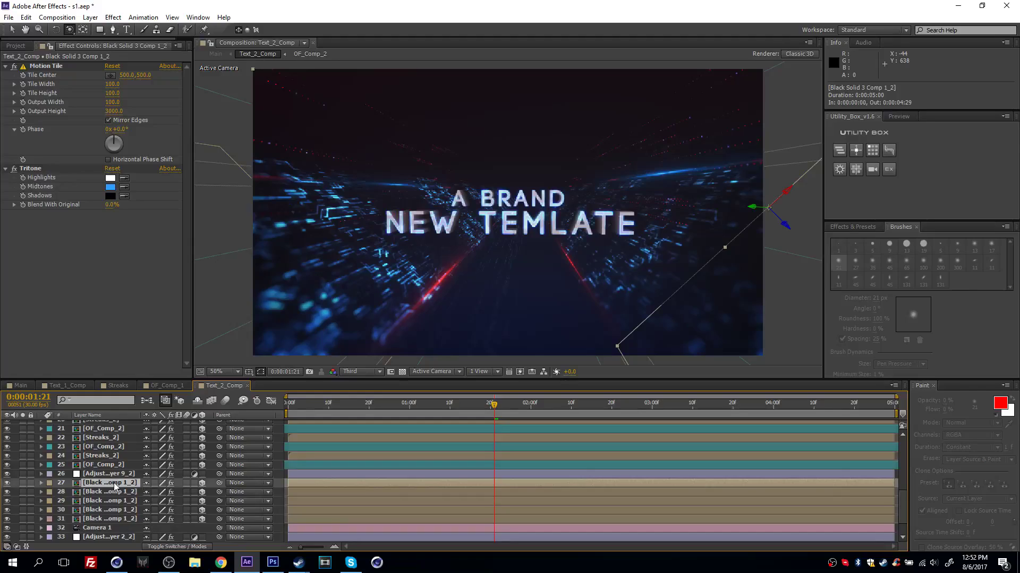
- Rotate the topmost right wall copy to an orientation of 90, 45, 180 degrees and move it up above the right wall
{"action": "key", "text": "v"}
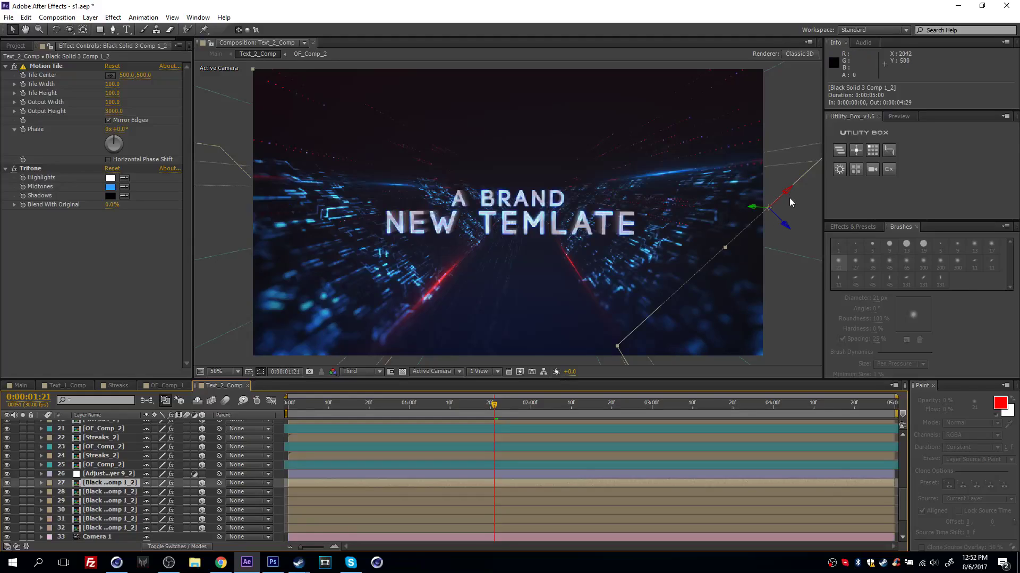
{"action": "key", "text": "w"}
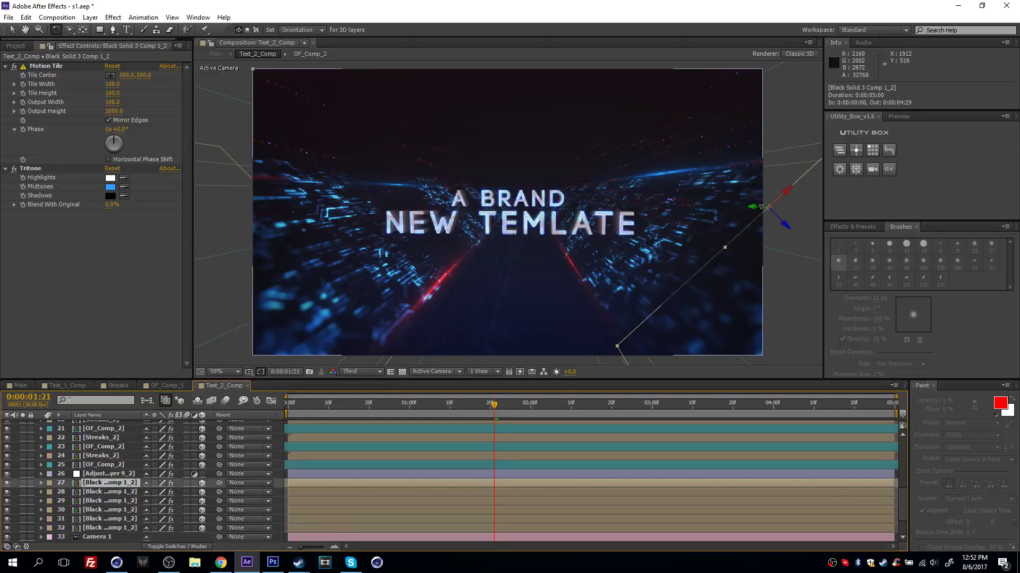
{"action": "left_click_drag", "start_coordinate": [761, 207], "coordinate": [765, 171]}
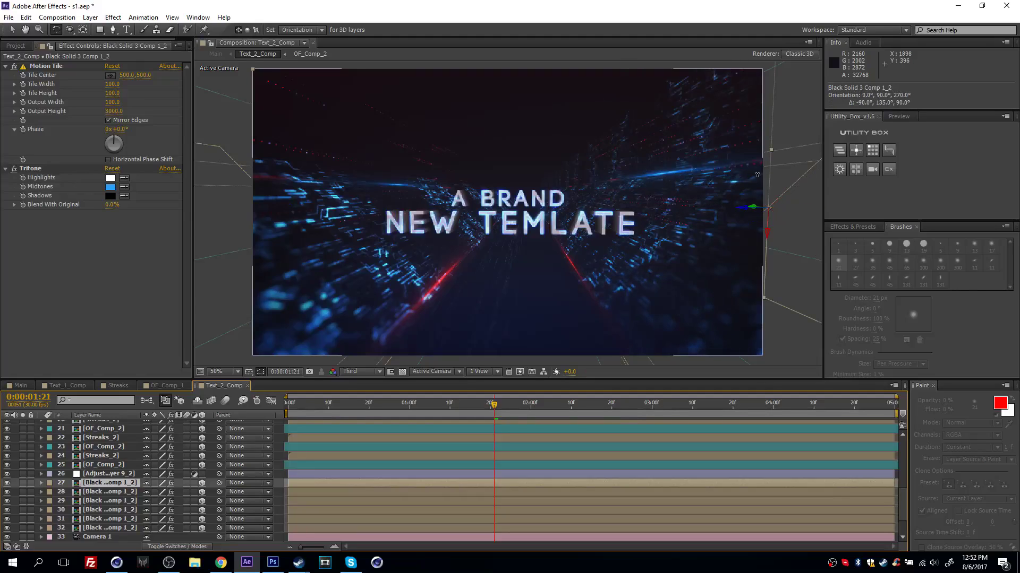
{"action": "key", "text": "ctrl+z"}
{"action": "key", "text": "v"}
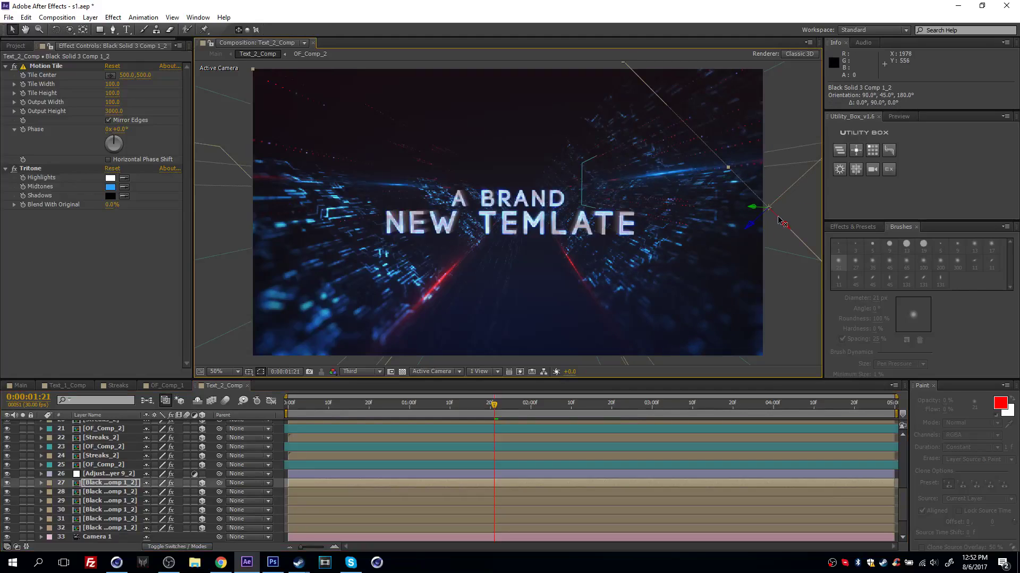
{"action": "left_click_drag", "start_coordinate": [780, 221], "coordinate": [750, 122]}
{"action": "key", "text": "ctrl+shift+a"}
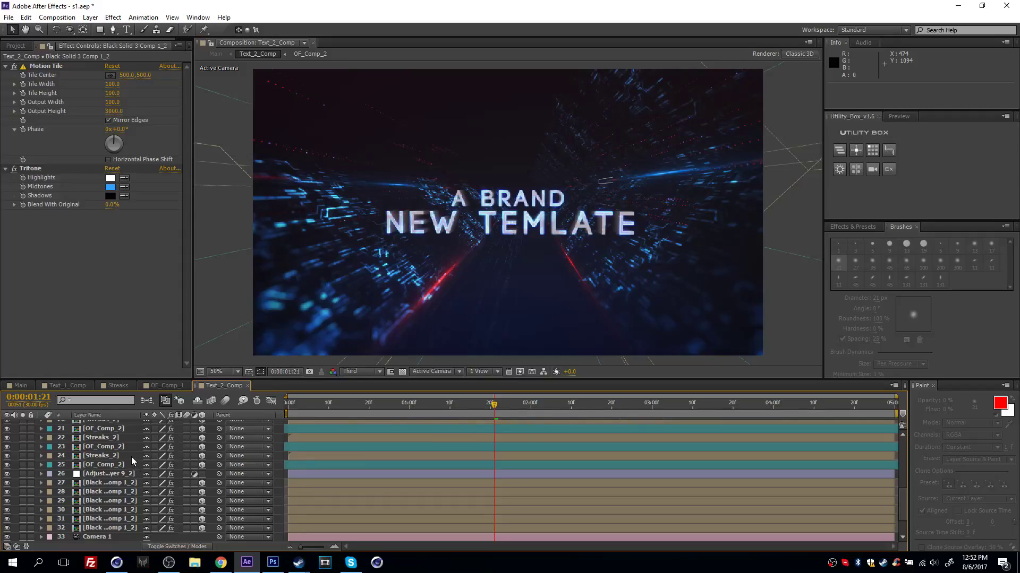
- Examine the Particular emitter settings of the two Particular_2 layers in Text_2_Comp
{"action": "scroll", "coordinate": [130, 458], "scroll_direction": "up", "scroll_amount": 2}
{"action": "scroll", "coordinate": [127, 459], "scroll_direction": "up", "scroll_amount": 10}
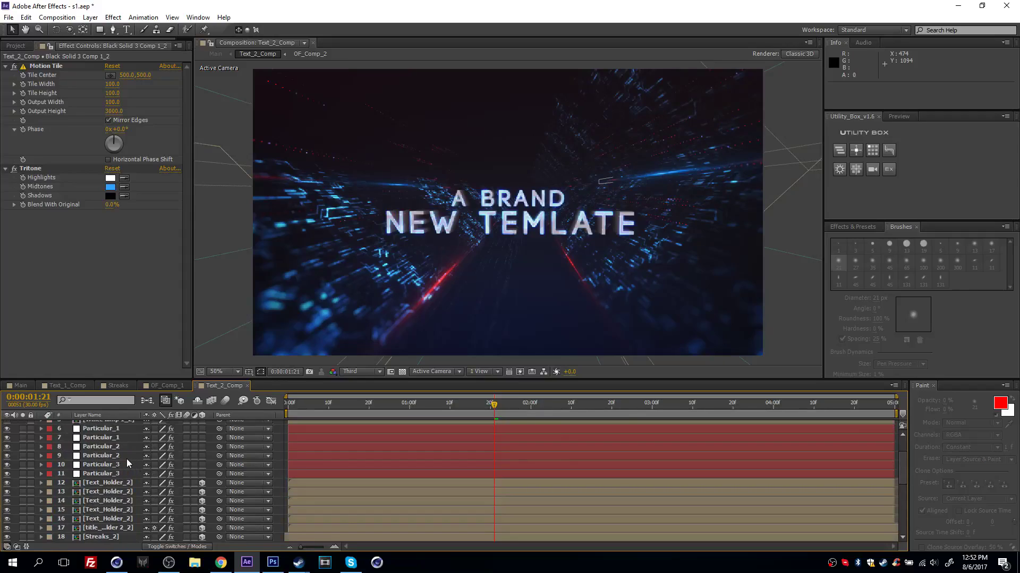
{"action": "left_click", "coordinate": [115, 486]}
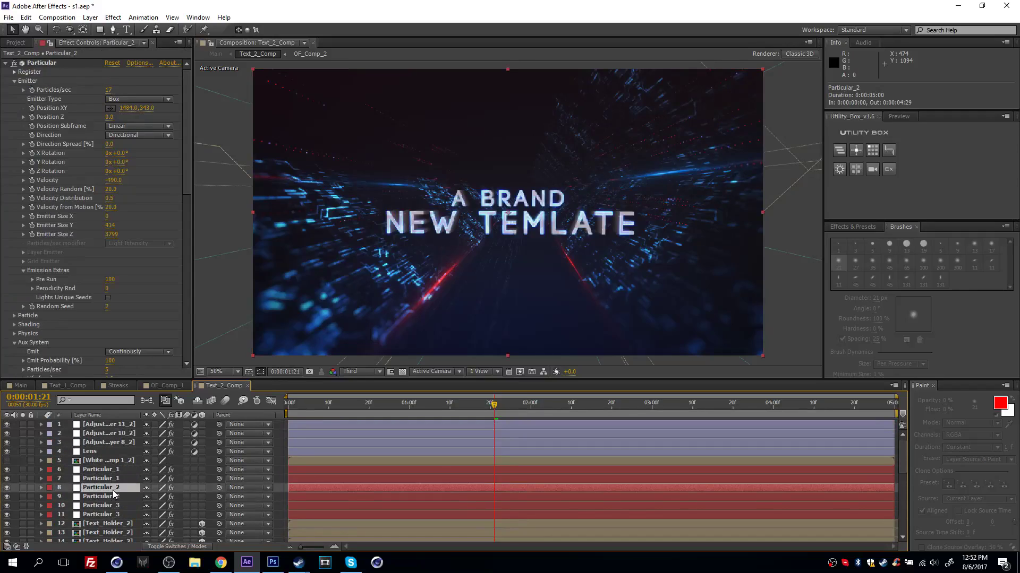
{"action": "left_click", "coordinate": [117, 497]}
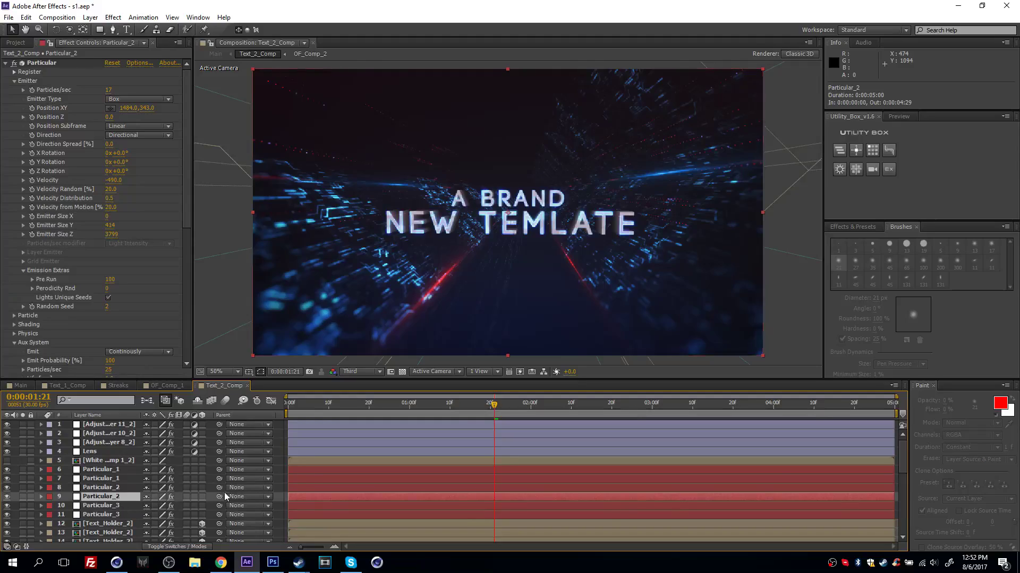
{"action": "left_click", "coordinate": [276, 477]}
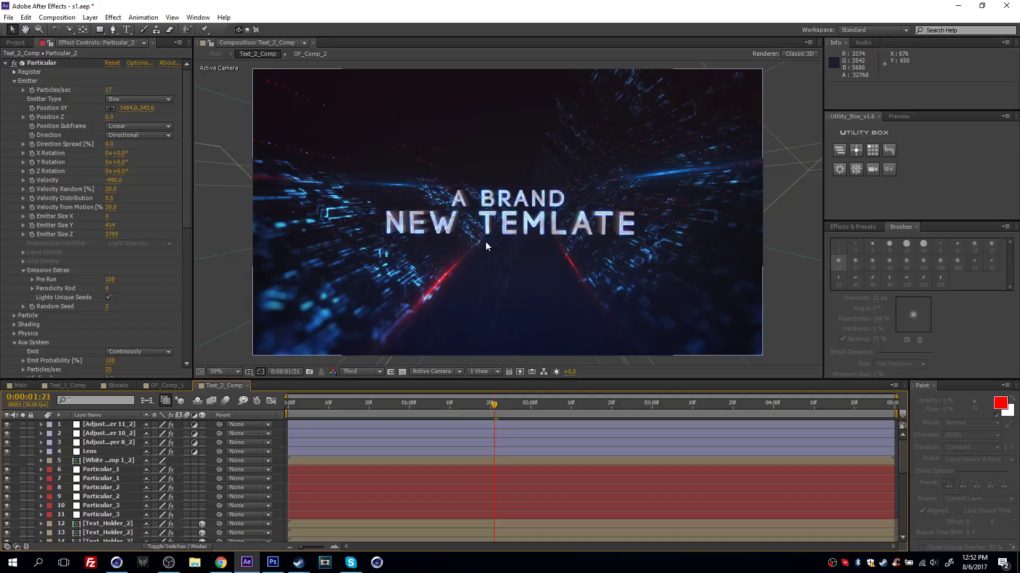
- Orbit the camera to view the A BRAND NEW TEMLATE title at an angle, and return to the Main composition
{"action": "key", "text": "c"}
{"action": "mouse_move", "coordinate": [494, 219]}
{"action": "left_mouse_down"}
{"action": "mouse_move", "coordinate": [523, 225]}
{"action": "mouse_move", "coordinate": [478, 228]}
{"action": "mouse_move", "coordinate": [481, 213]}
{"action": "left_mouse_up"}
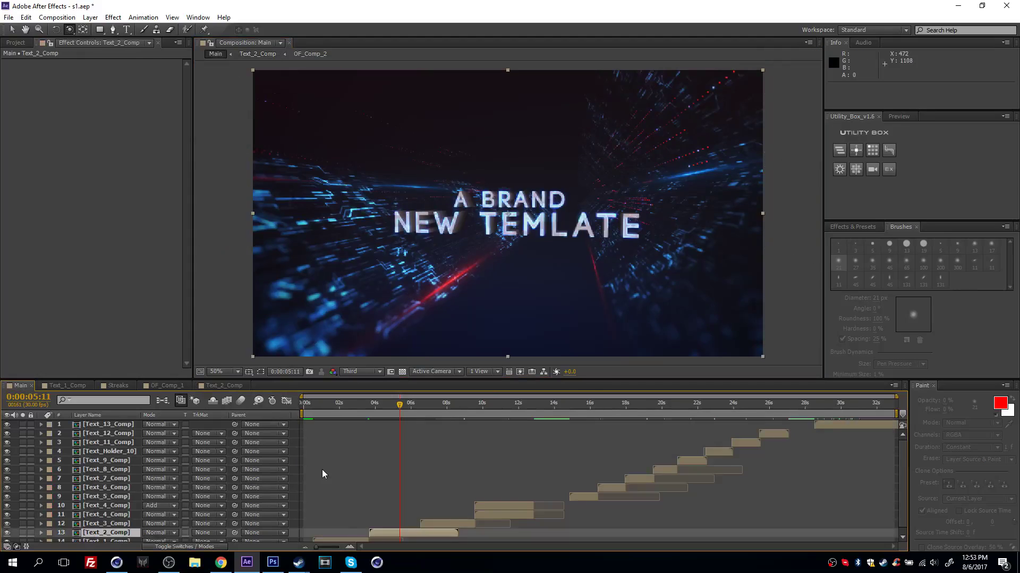
{"action": "left_click", "coordinate": [321, 471]}
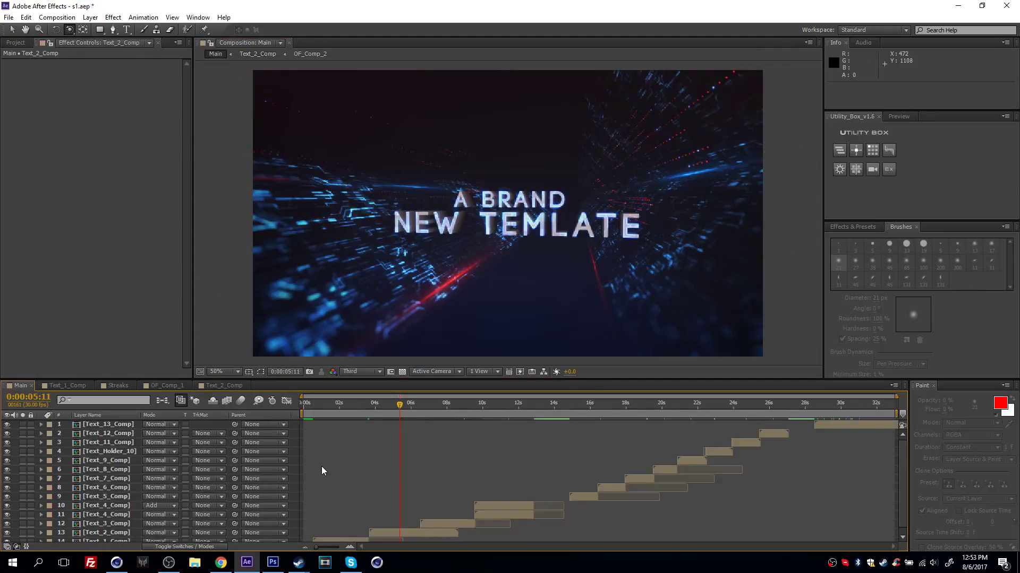